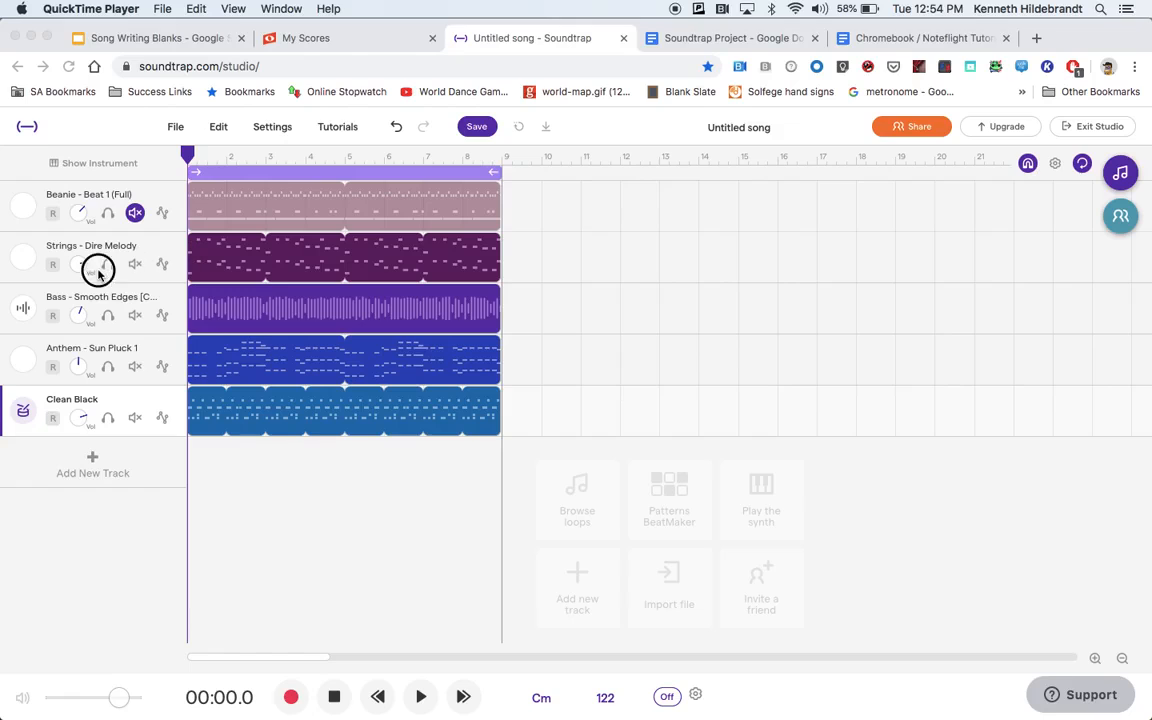
# - Solo the Strings - Dire Melody track, listen to it, and turn its solo off again
pyautogui.click(98, 266)
pyautogui.click(421, 697)
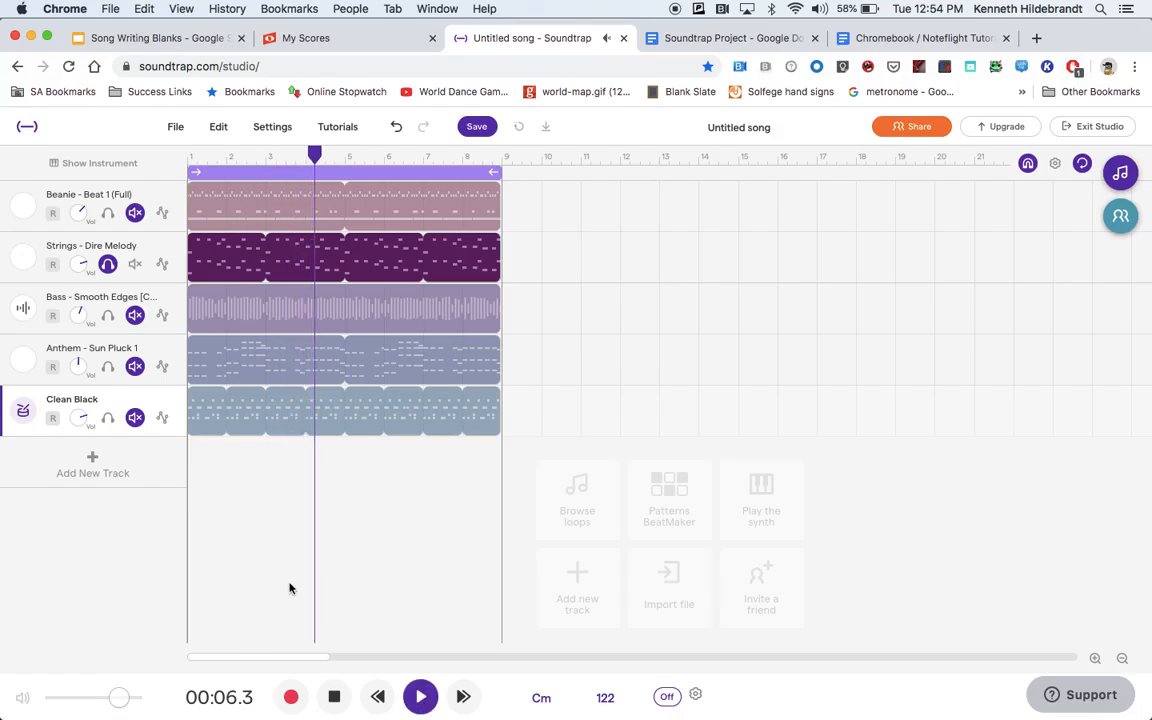
pyautogui.click(334, 697)
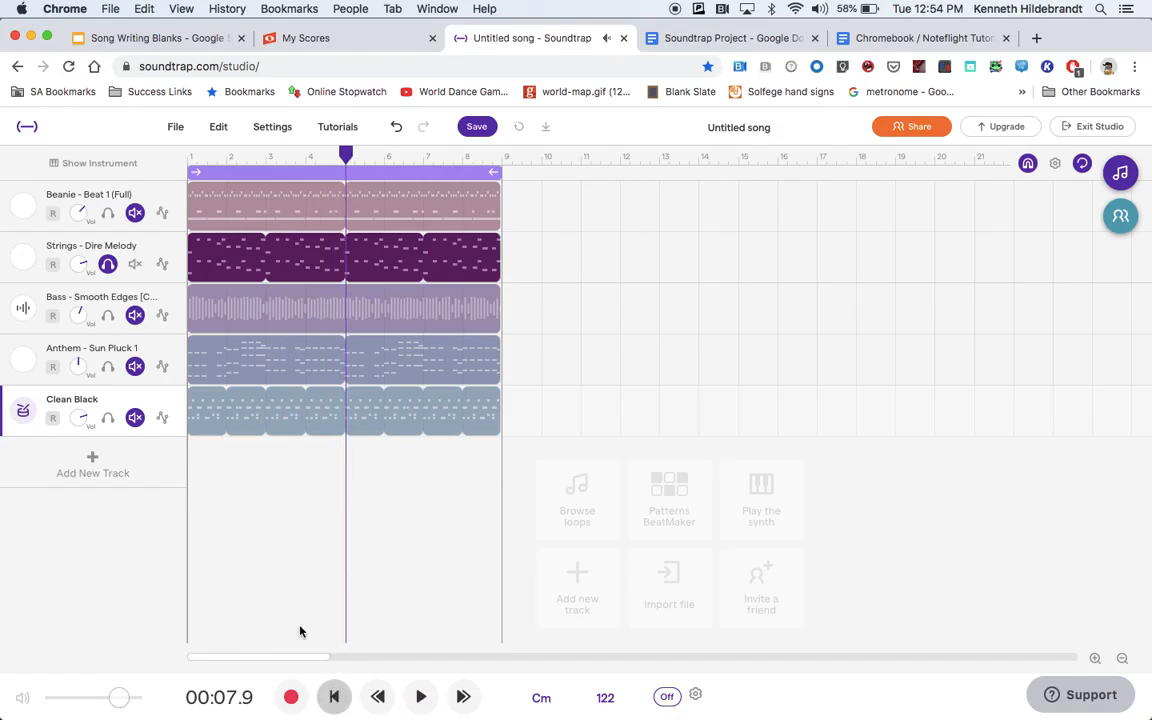
pyautogui.click(108, 264)
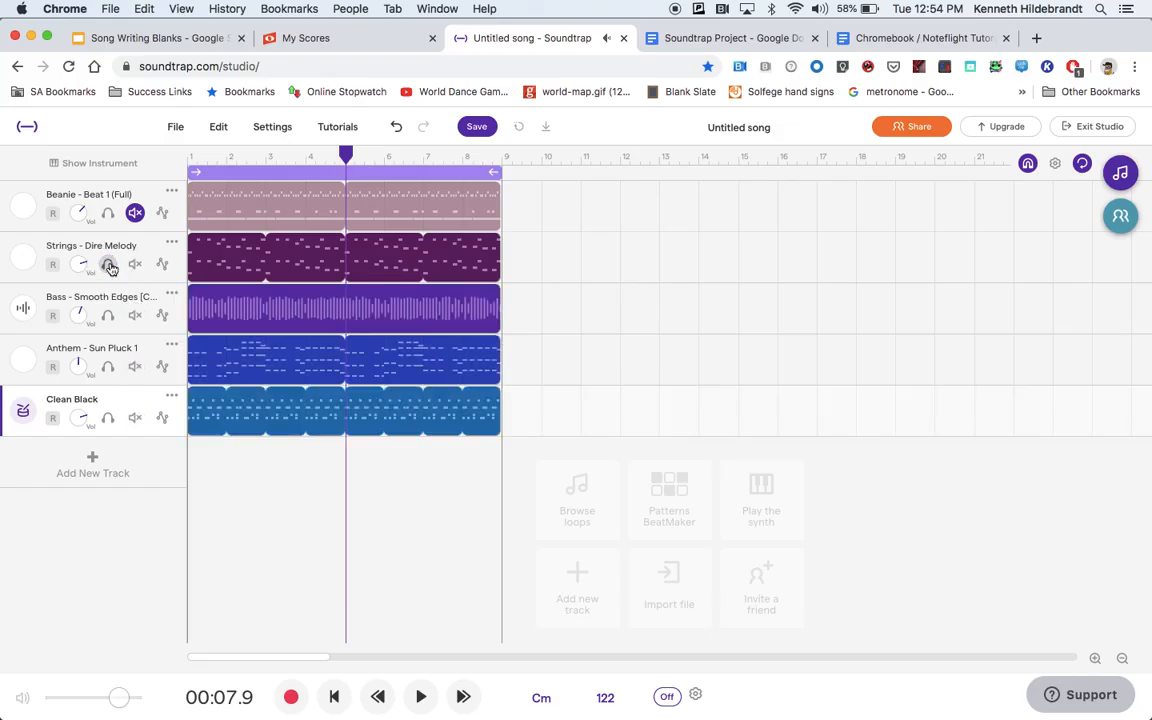
# - Solo the Bass - Smooth Edges track, listen to it from the start, and turn its solo off again
pyautogui.click(108, 315)
pyautogui.click(334, 697)
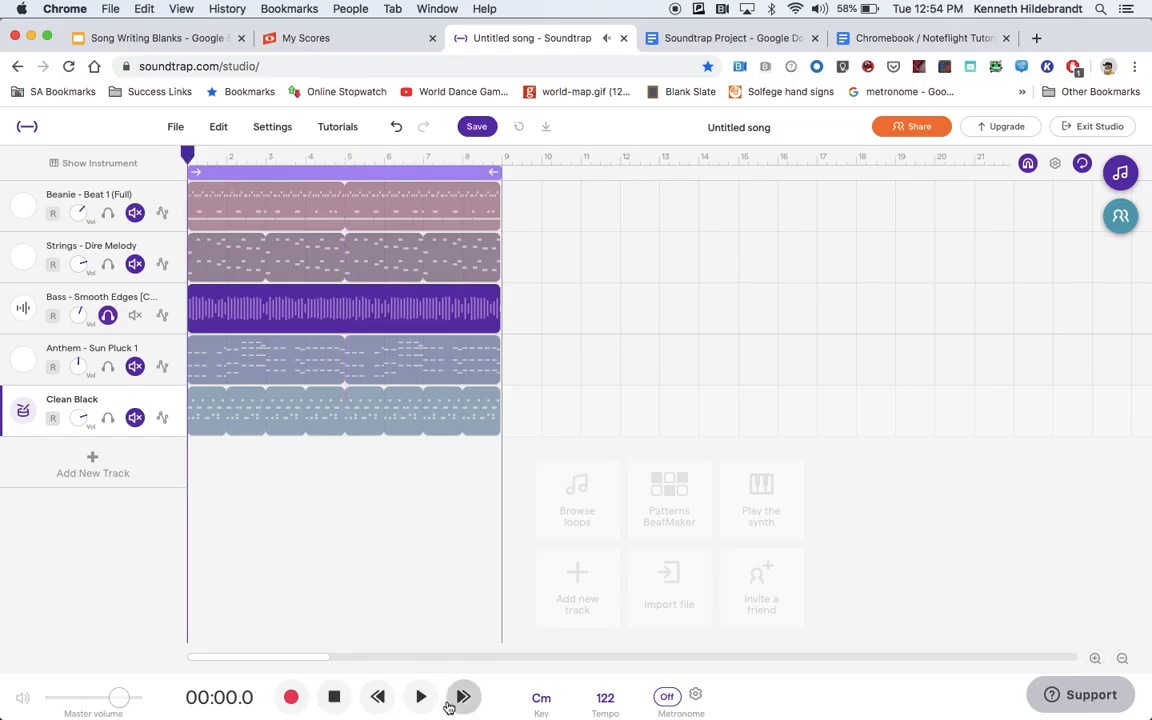
pyautogui.click(421, 697)
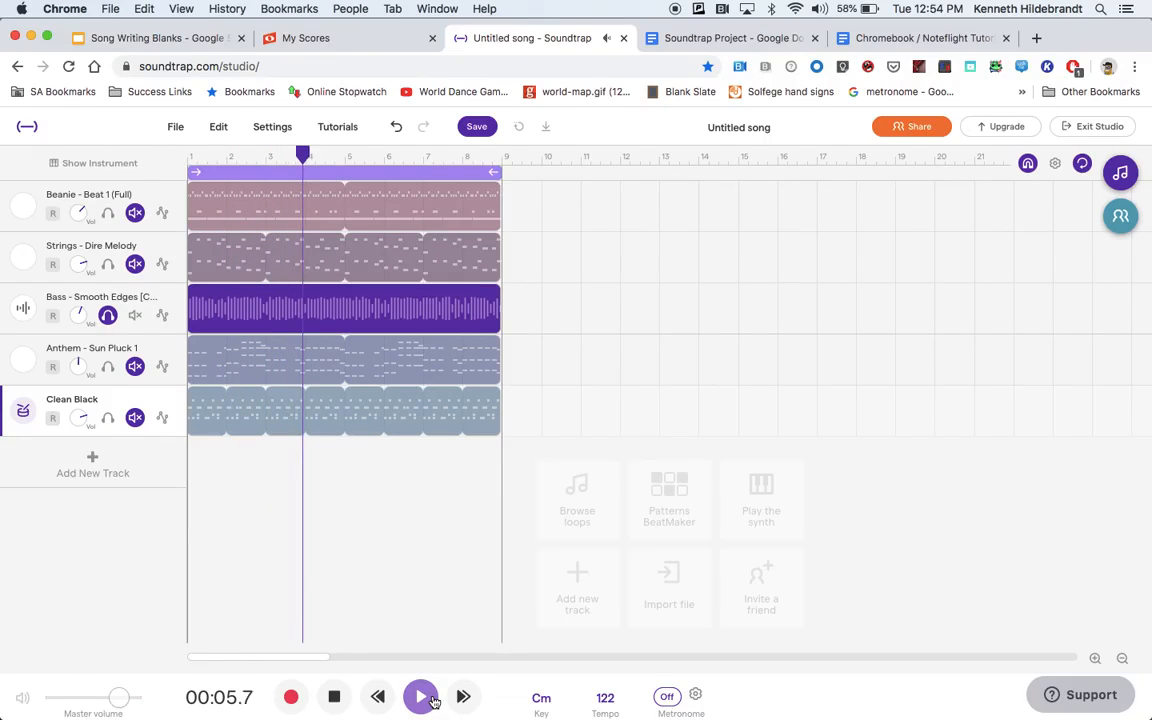
pyautogui.click(334, 697)
pyautogui.click(336, 697)
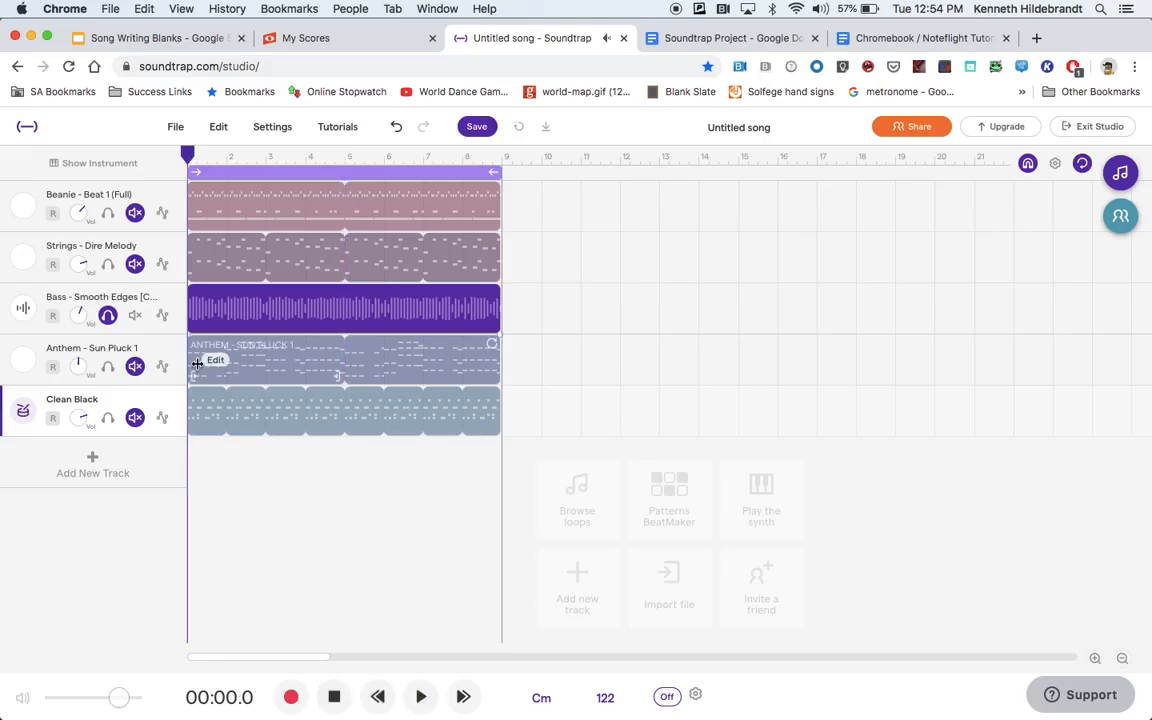
pyautogui.click(107, 315)
# - Solo the Anthem - Sun Pluck 1 track and listen to it
pyautogui.click(106, 367)
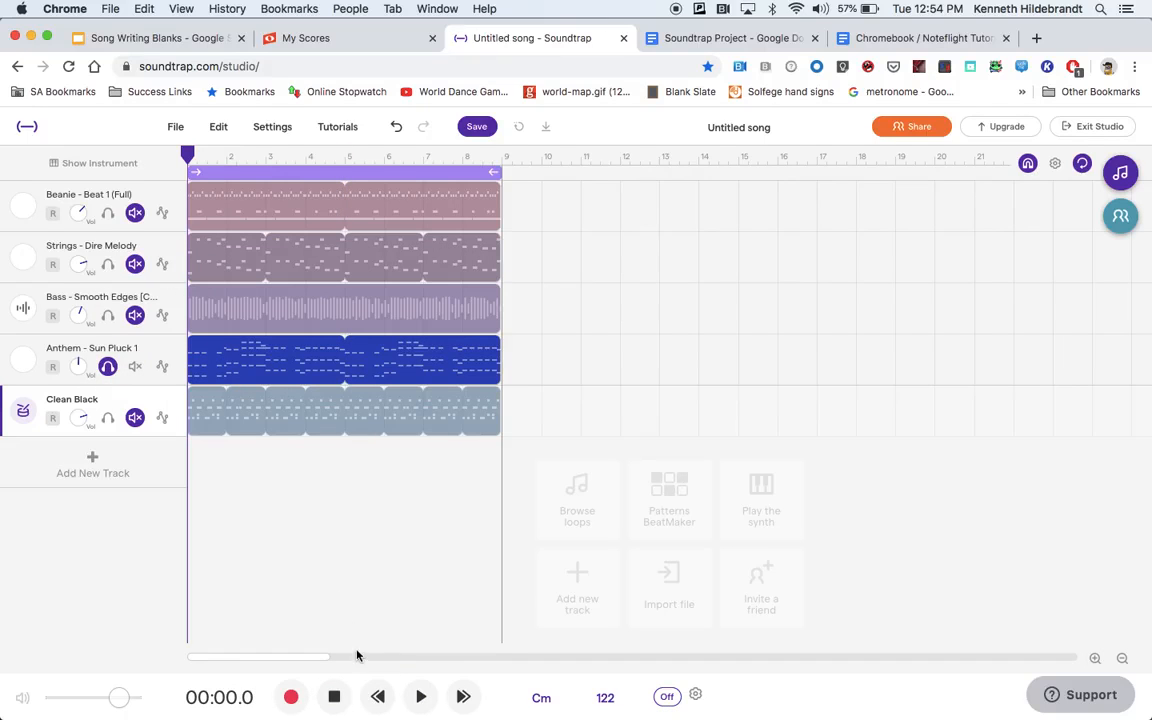
pyautogui.click(423, 703)
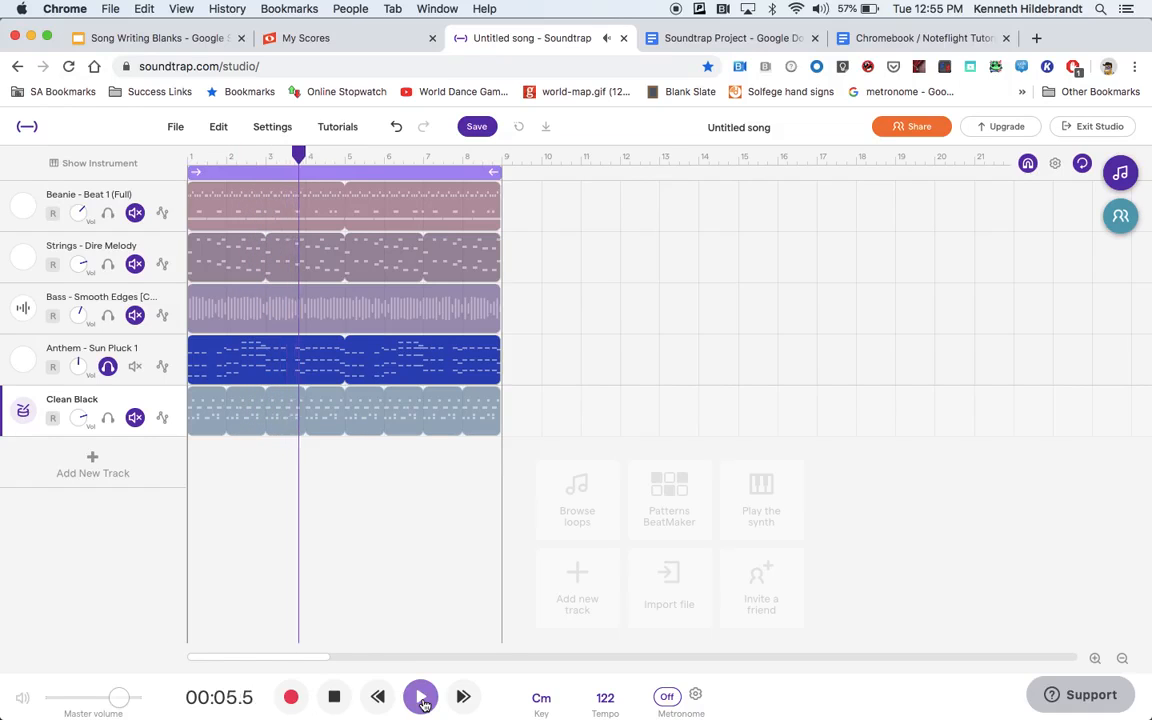
pyautogui.click(333, 698)
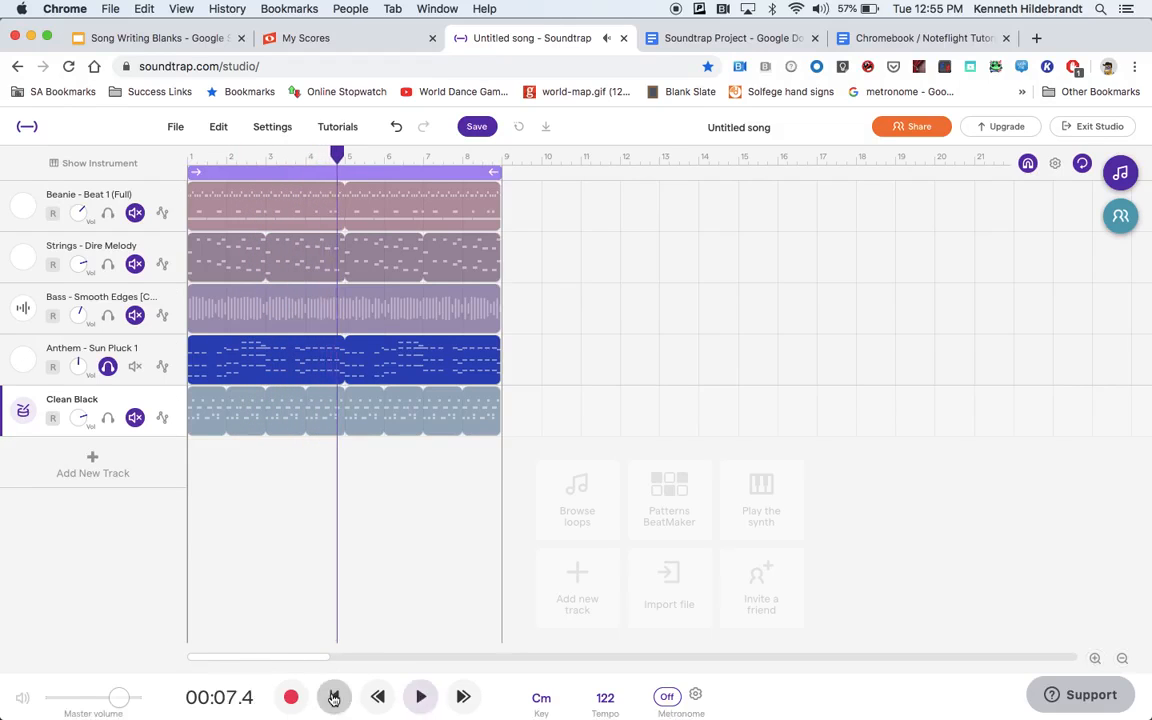
# - Switch the solo from Anthem - Sun Pluck 1 to the Clean Black drum track and listen to it from the start
pyautogui.click(108, 417)
pyautogui.click(108, 367)
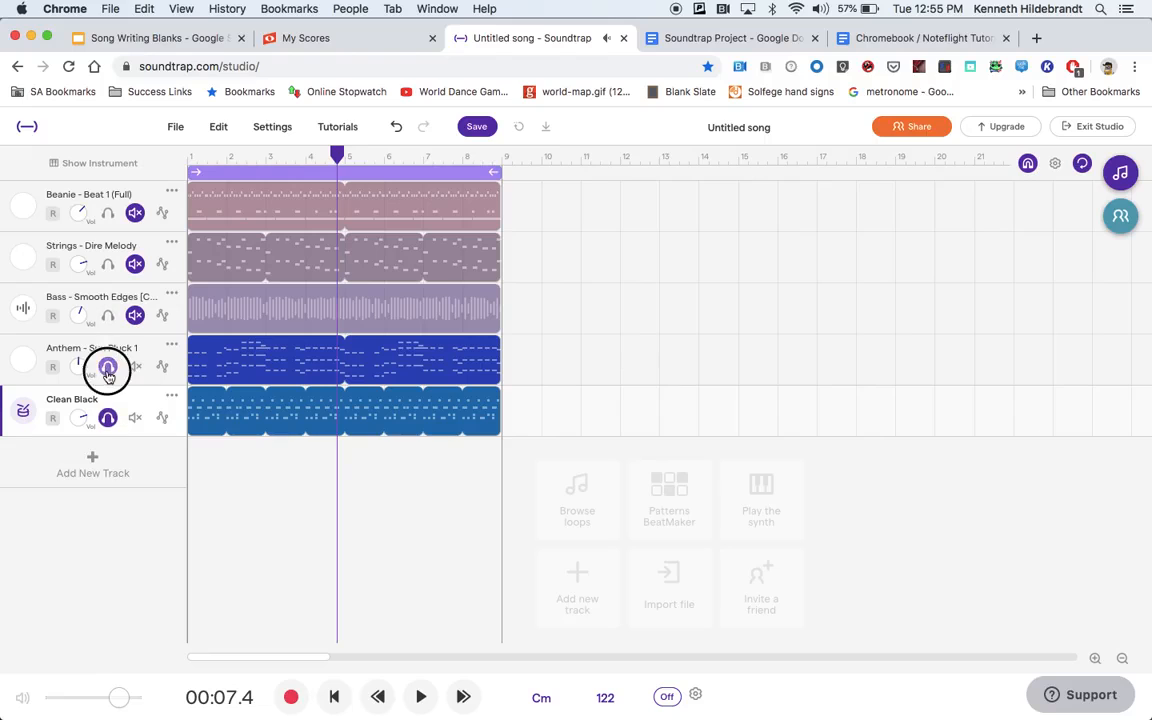
pyautogui.click(334, 697)
pyautogui.click(412, 697)
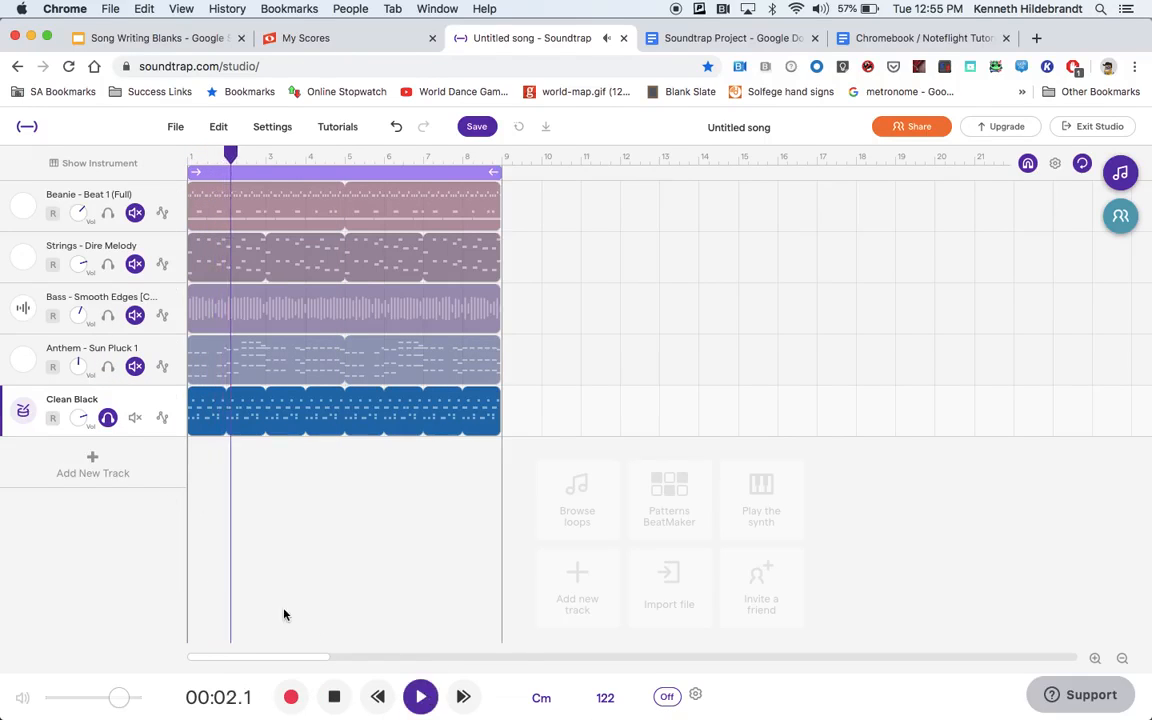
pyautogui.click(330, 699)
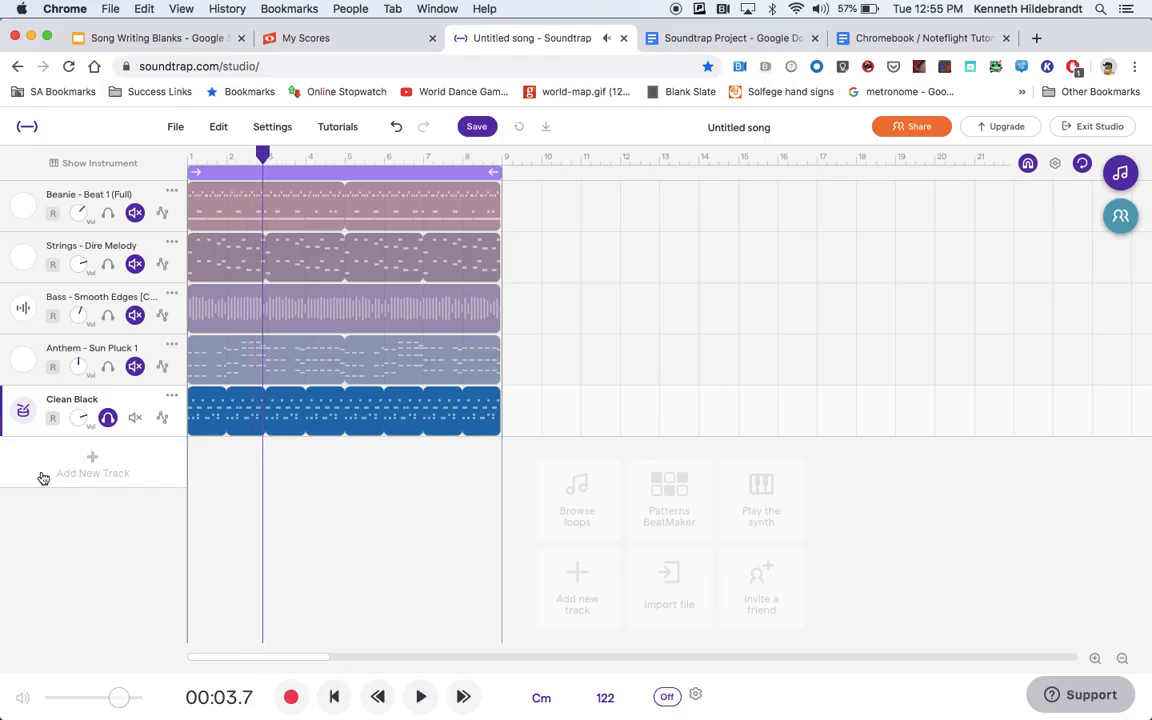
# - Open the Clean Black track's drum pattern grid and play the pattern
pyautogui.click(22, 407)
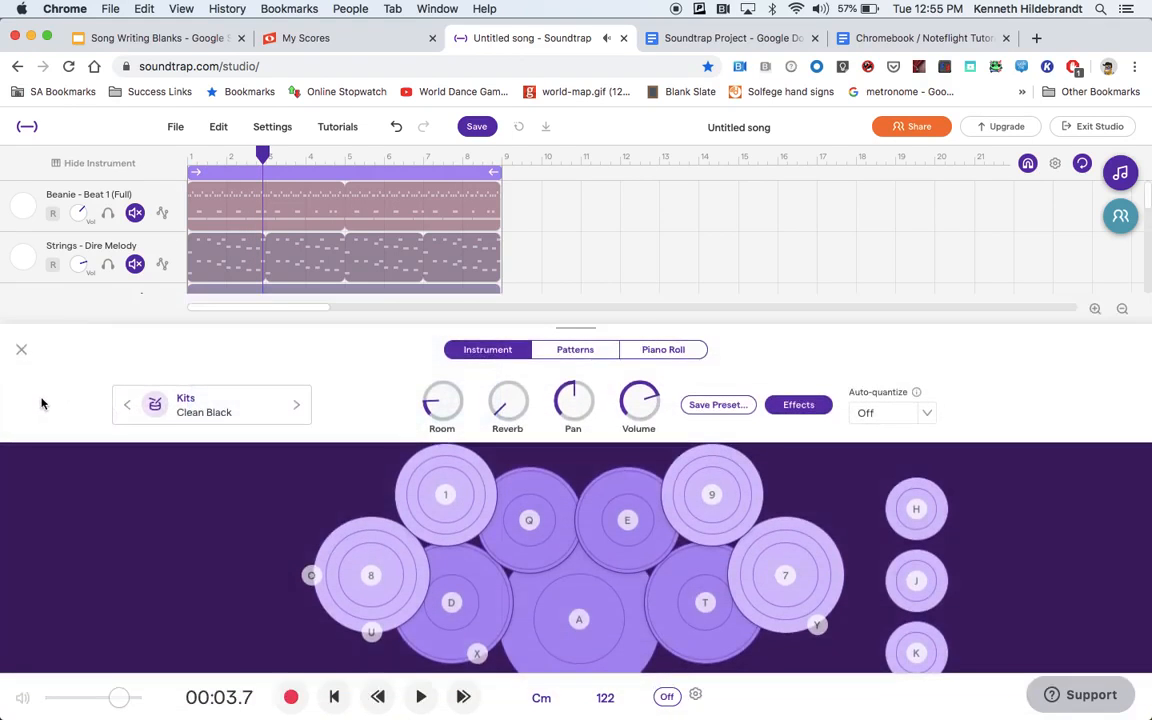
pyautogui.click(22, 352)
pyautogui.click(22, 407)
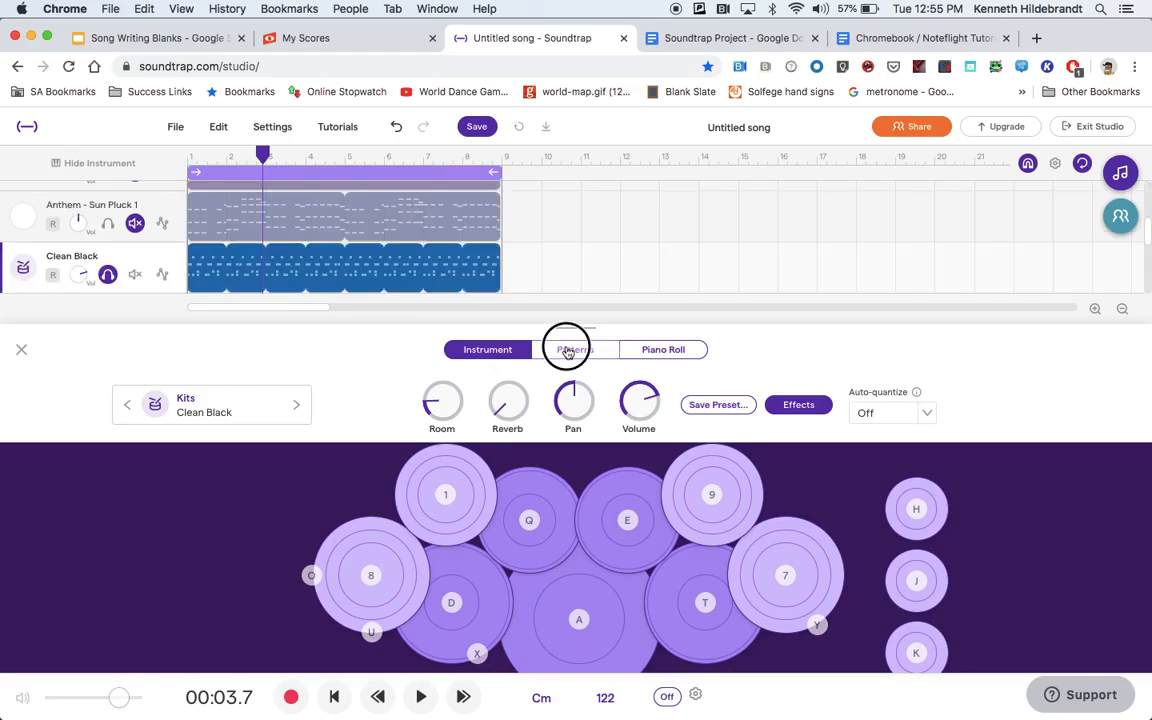
pyautogui.click(567, 350)
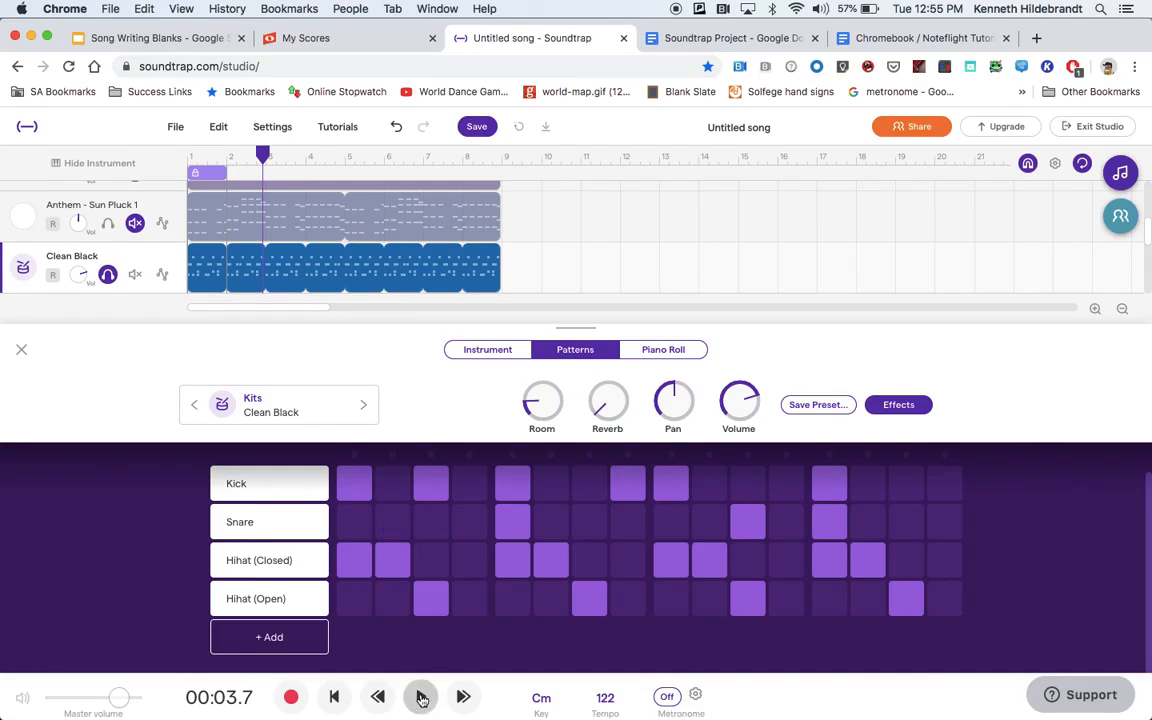
pyautogui.click(421, 698)
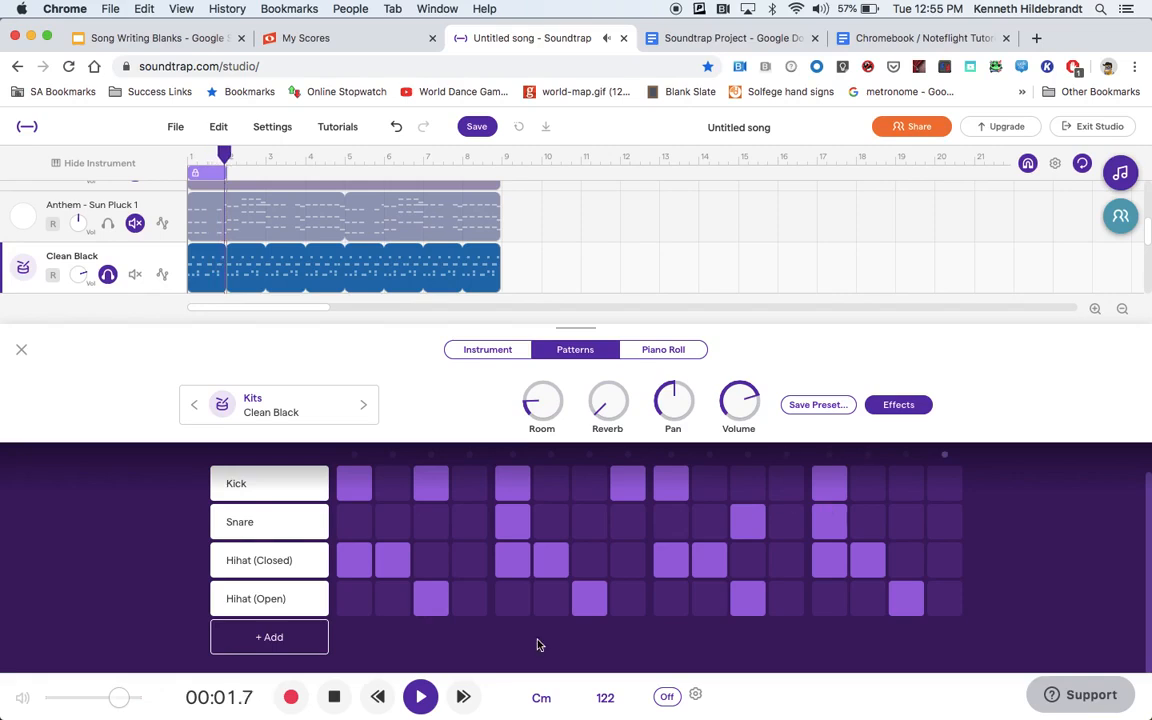
# - Remove all Hihat (Open) hits from the drum pattern, at steps 3, 7, 11 and 15
pyautogui.click(436, 606)
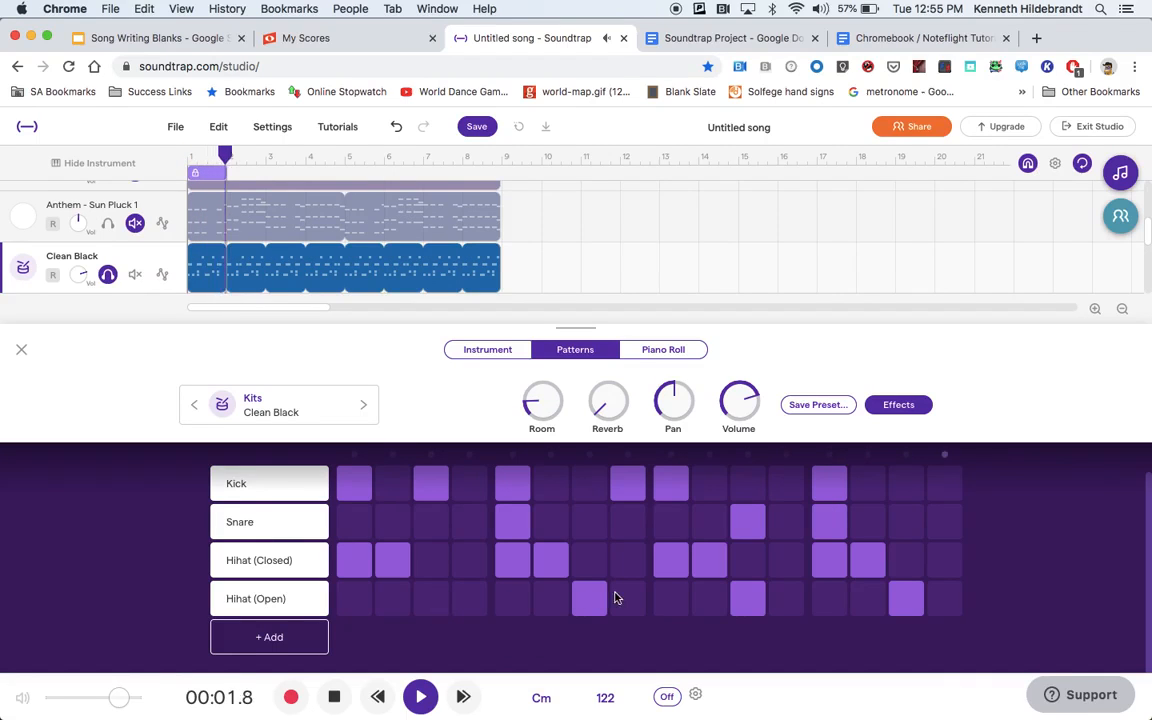
pyautogui.click(589, 597)
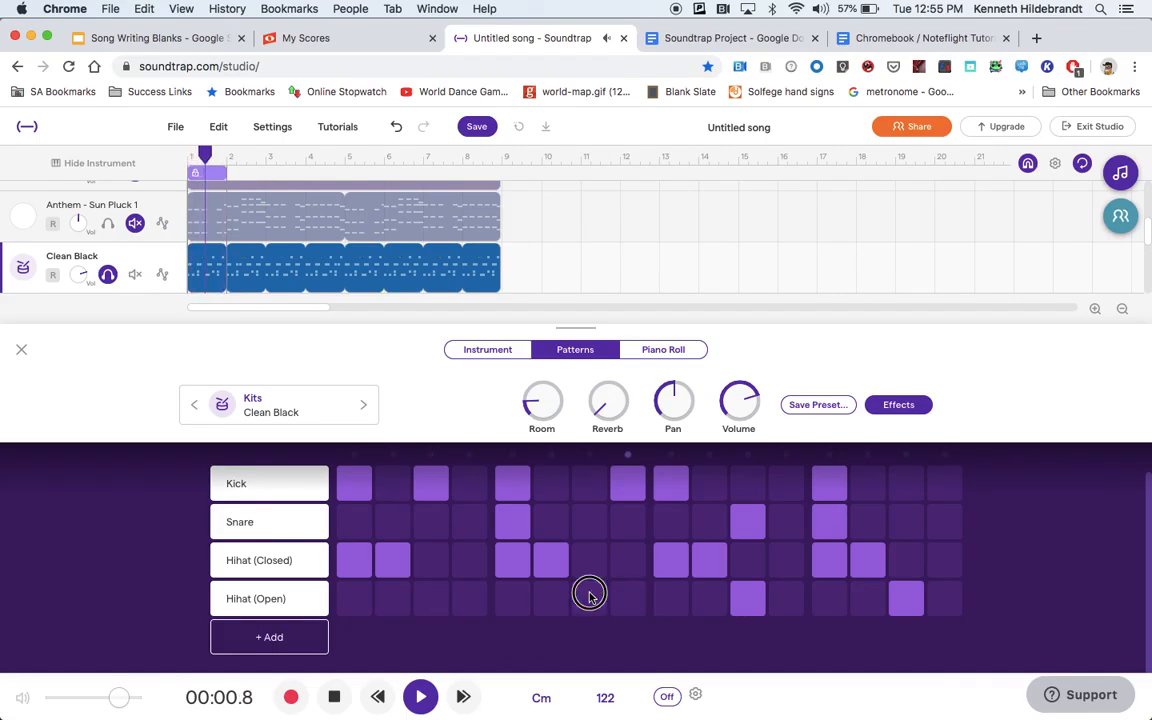
pyautogui.click(912, 594)
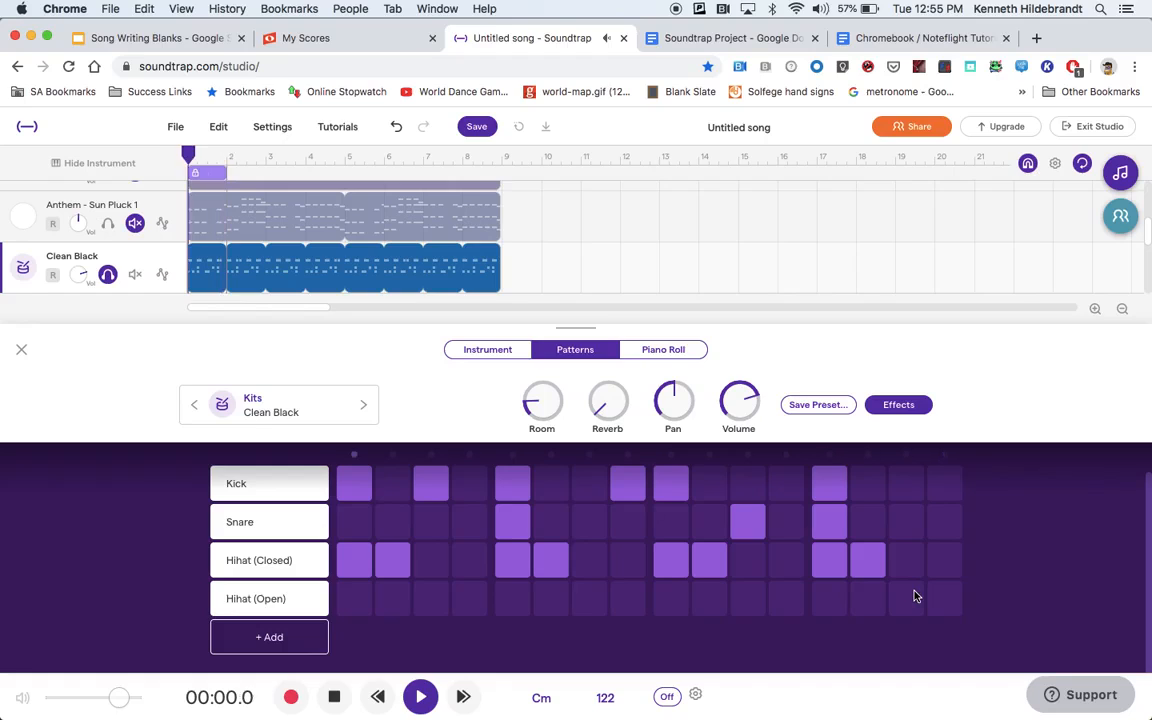
# - Add a Crash row with a hit on step 1 and place a Hihat (Open) hit on step 11 of the pattern
pyautogui.click(285, 644)
pyautogui.click(353, 636)
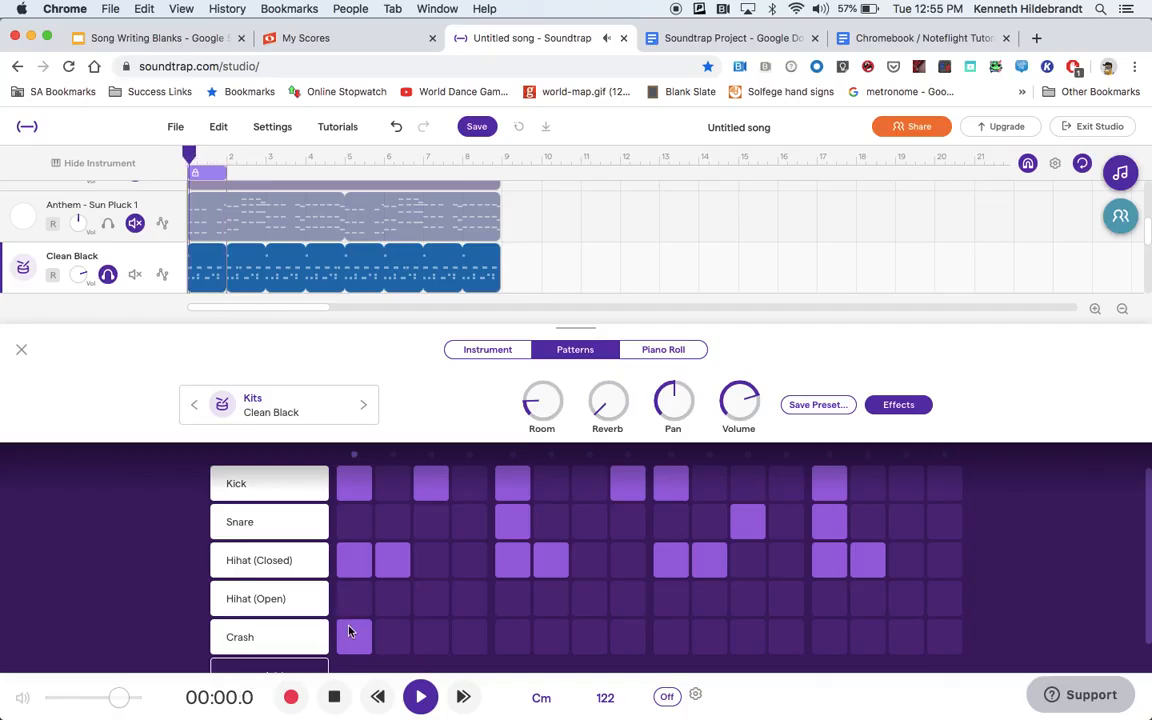
pyautogui.click(334, 698)
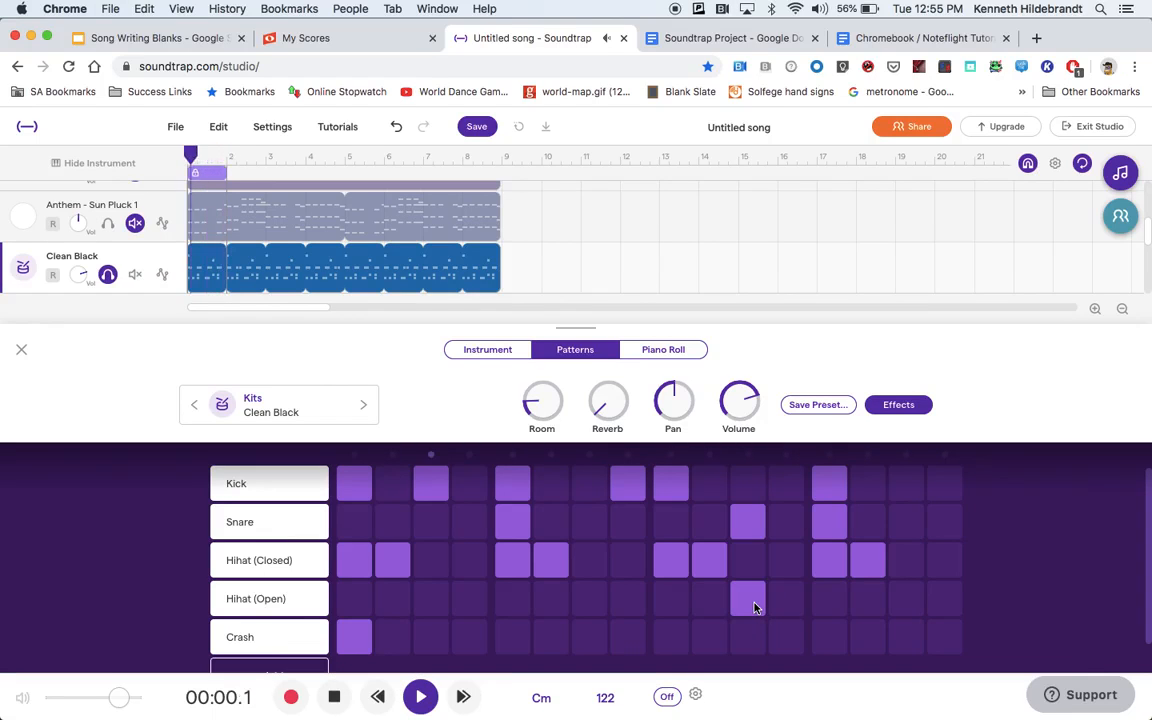
pyautogui.click(333, 697)
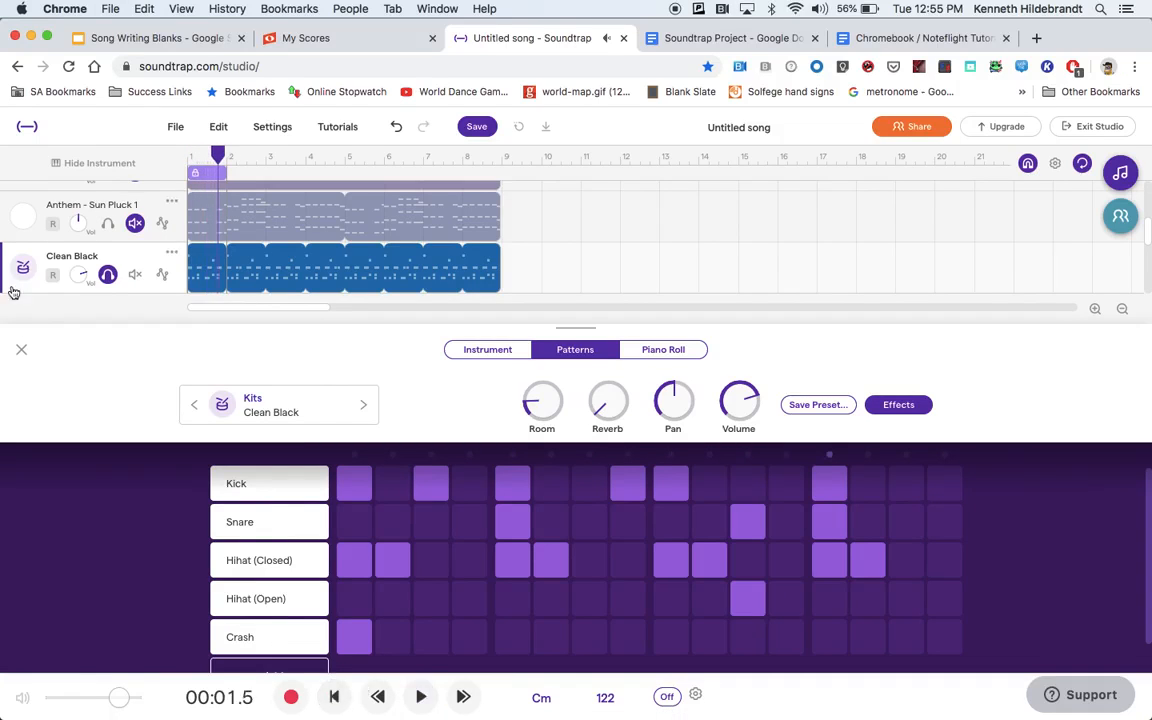
# - Return to the arrangement, turn off Clean Black's solo, and listen to the full mix from the start
pyautogui.click(21, 349)
pyautogui.click(108, 418)
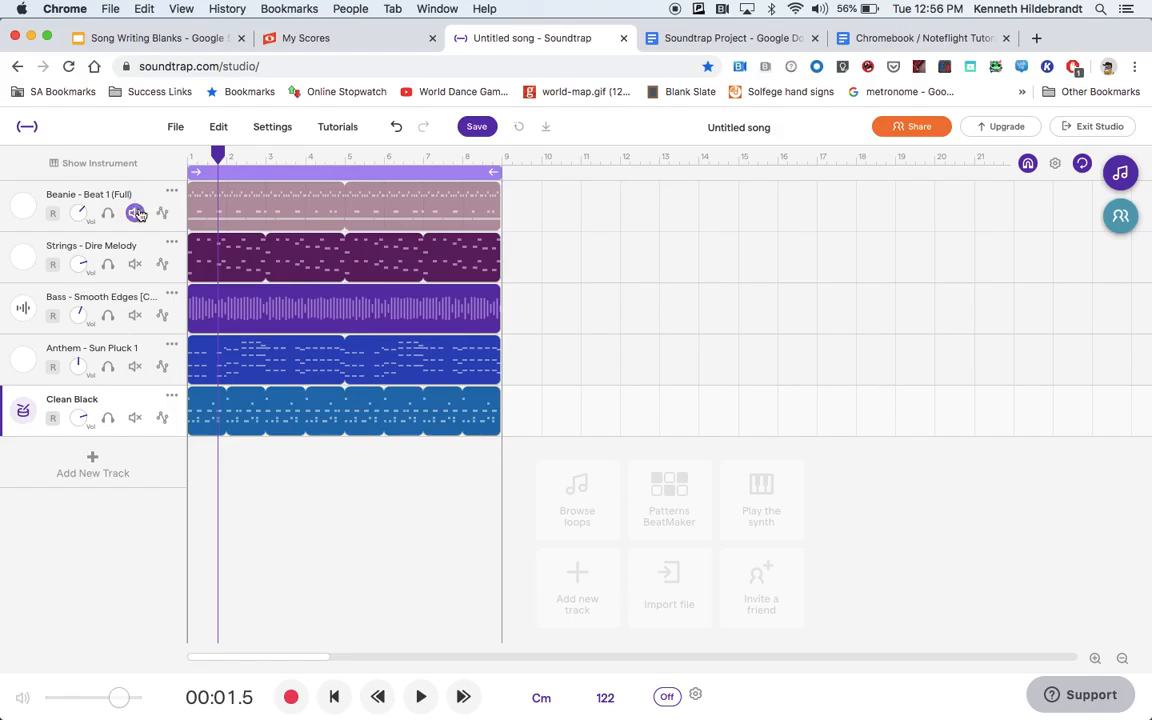
pyautogui.click(340, 698)
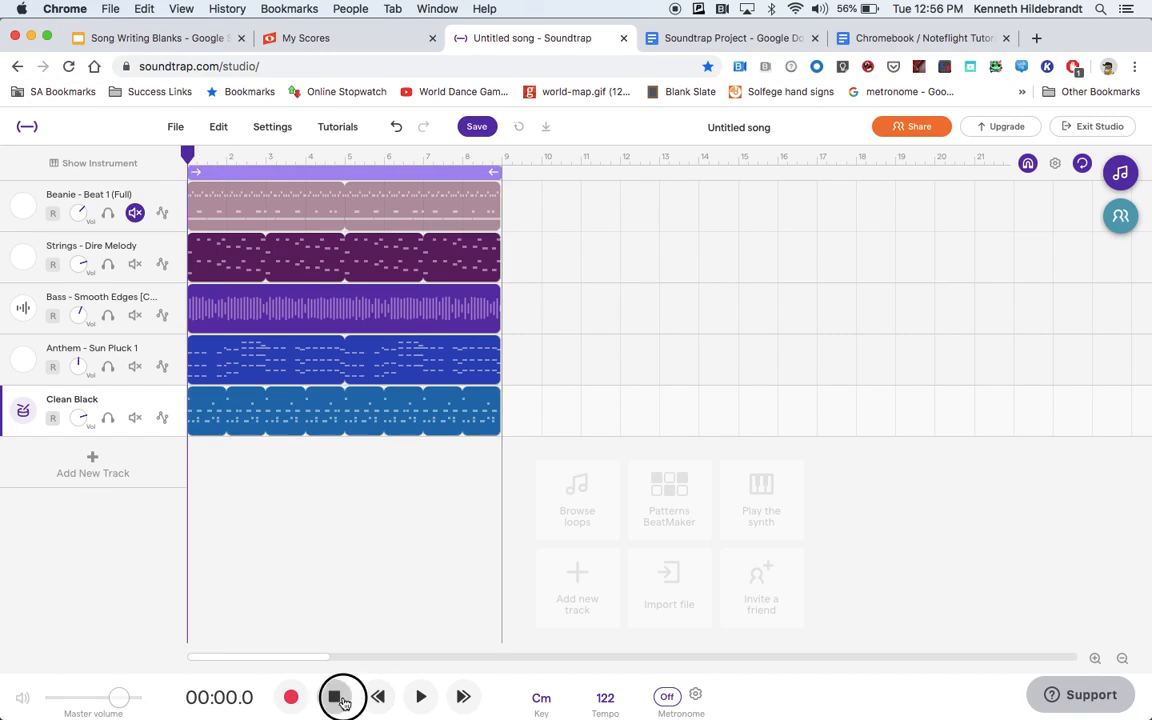
pyautogui.click(421, 698)
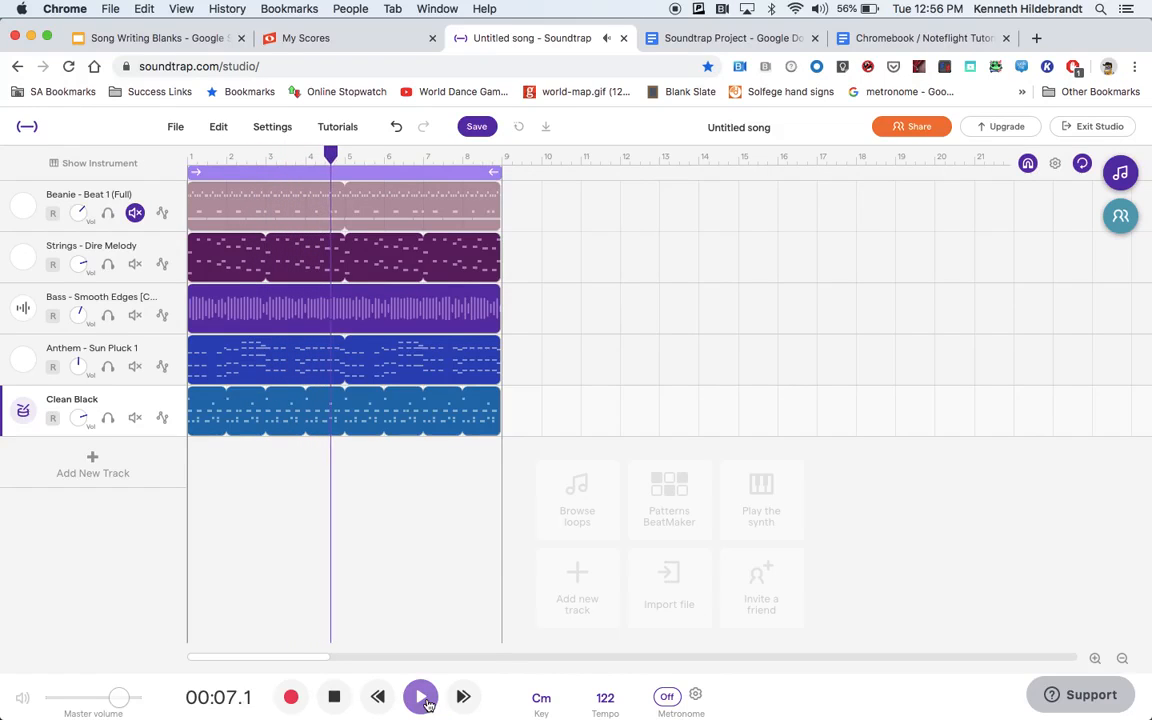
pyautogui.click(333, 697)
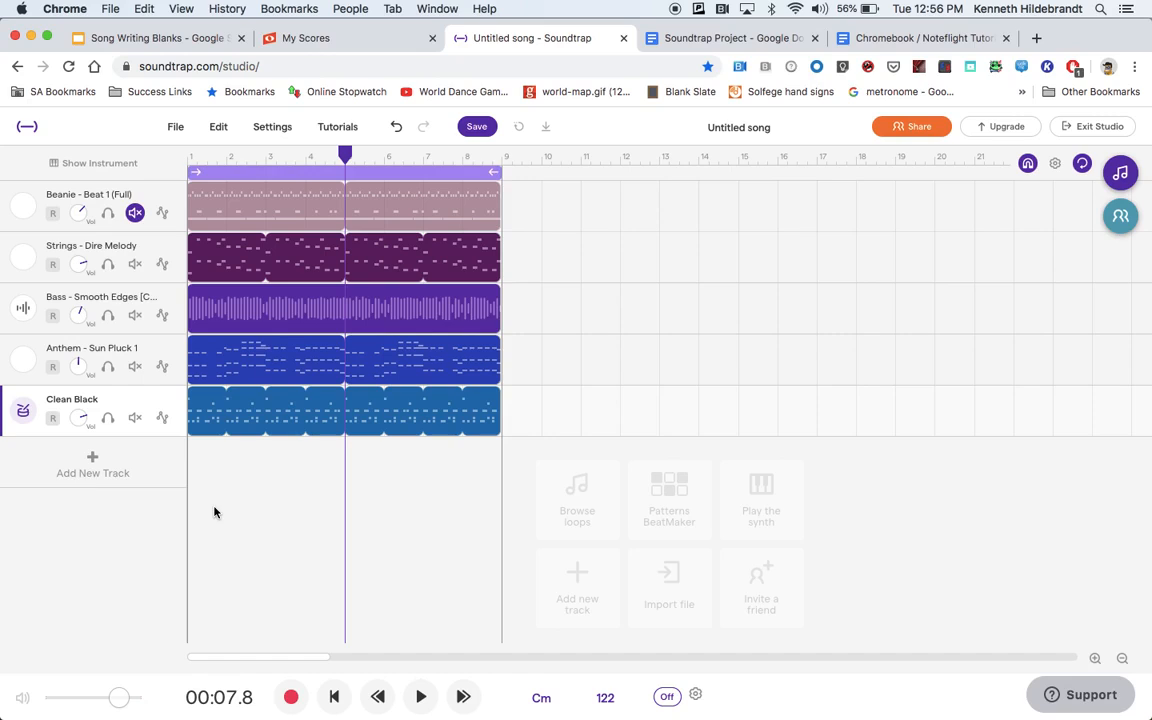
# - Turn the Clean Black track's volume down low and briefly switch its solo on and off
pyautogui.click(82, 419)
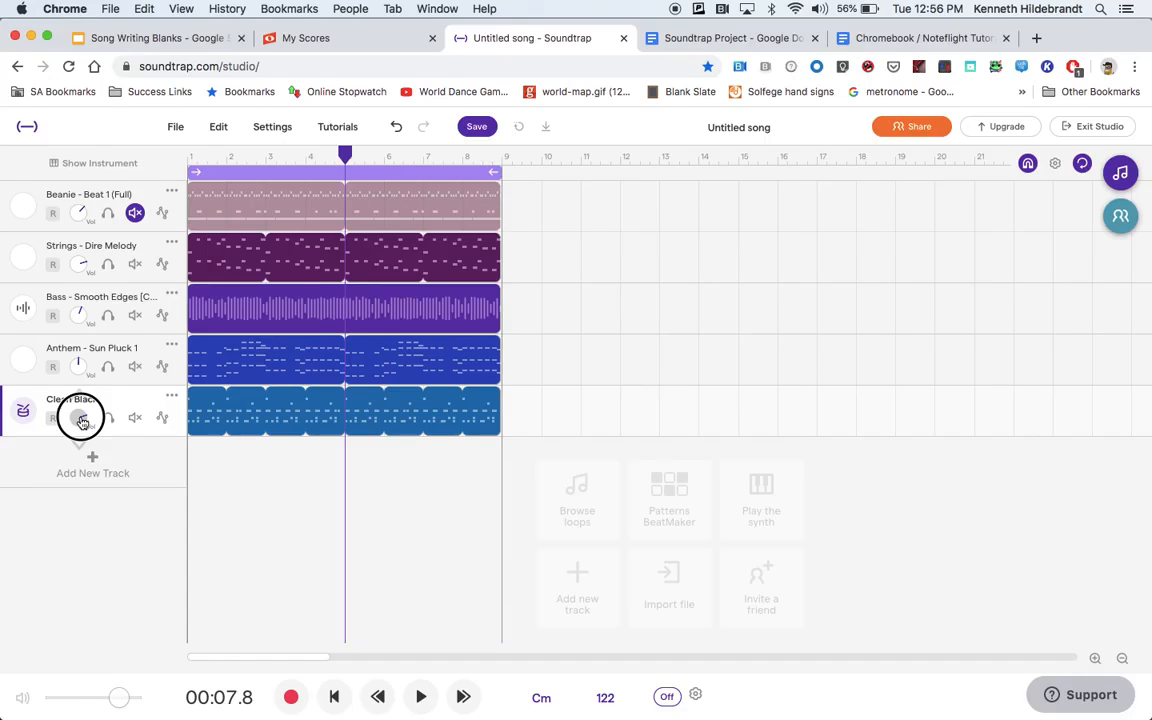
pyautogui.moveTo(82, 419); pyautogui.dragTo(60, 560)
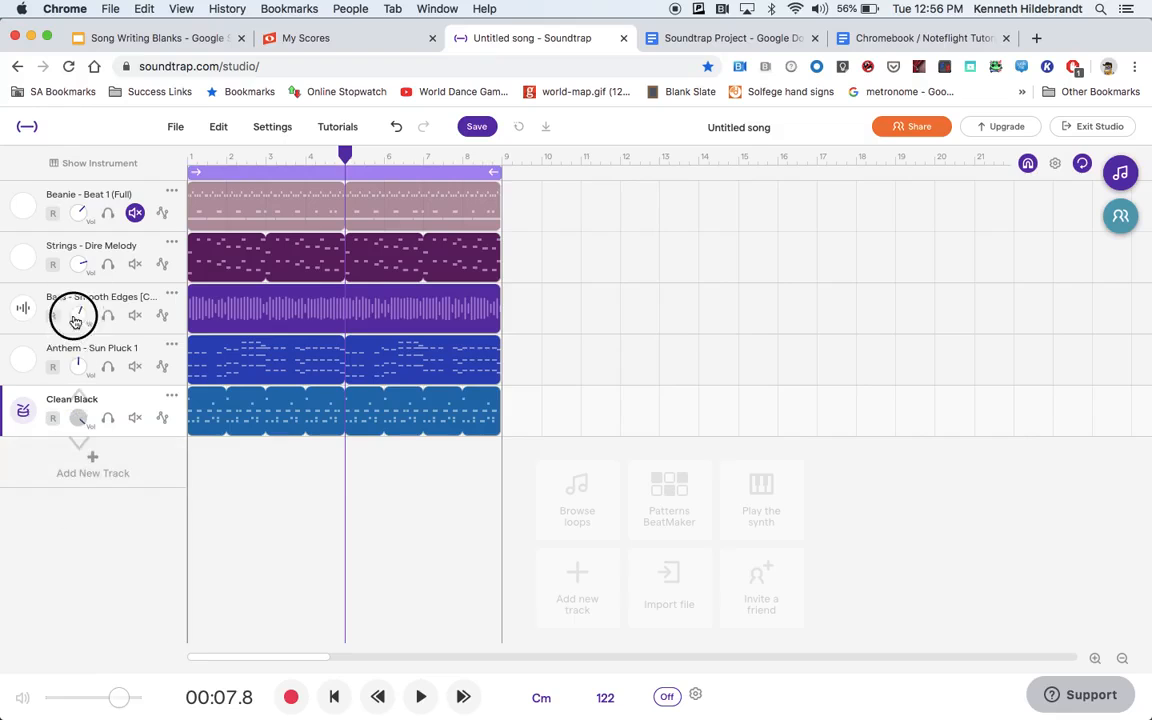
pyautogui.click(108, 417)
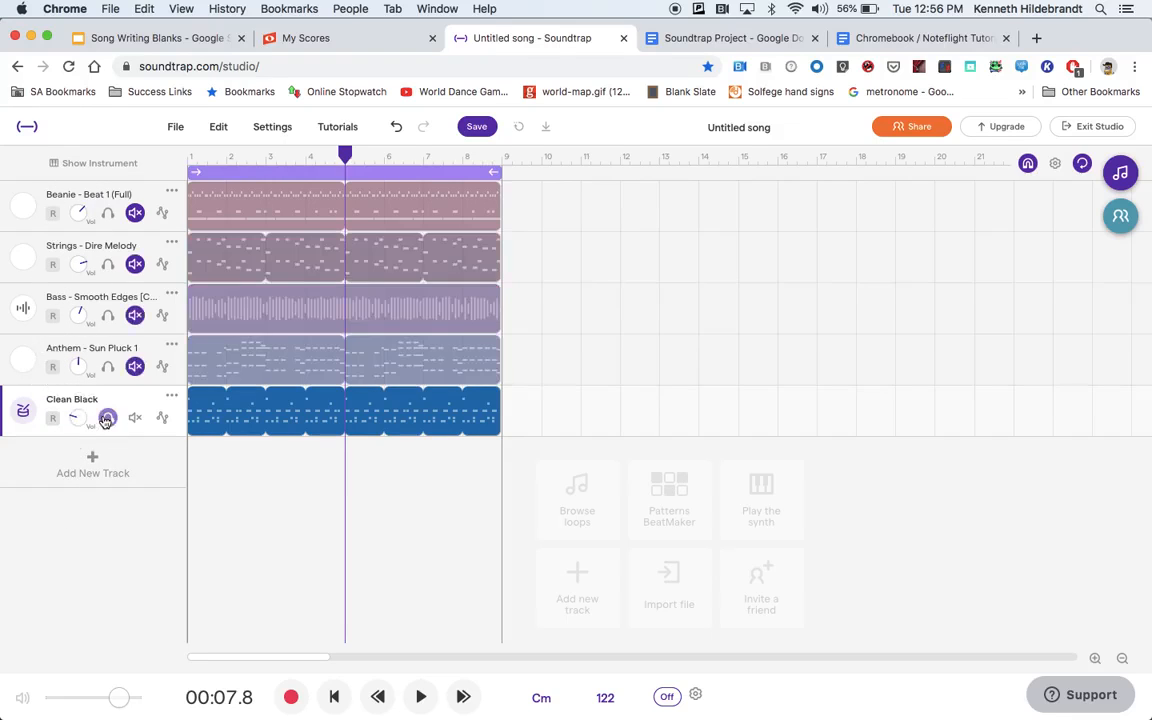
pyautogui.click(108, 417)
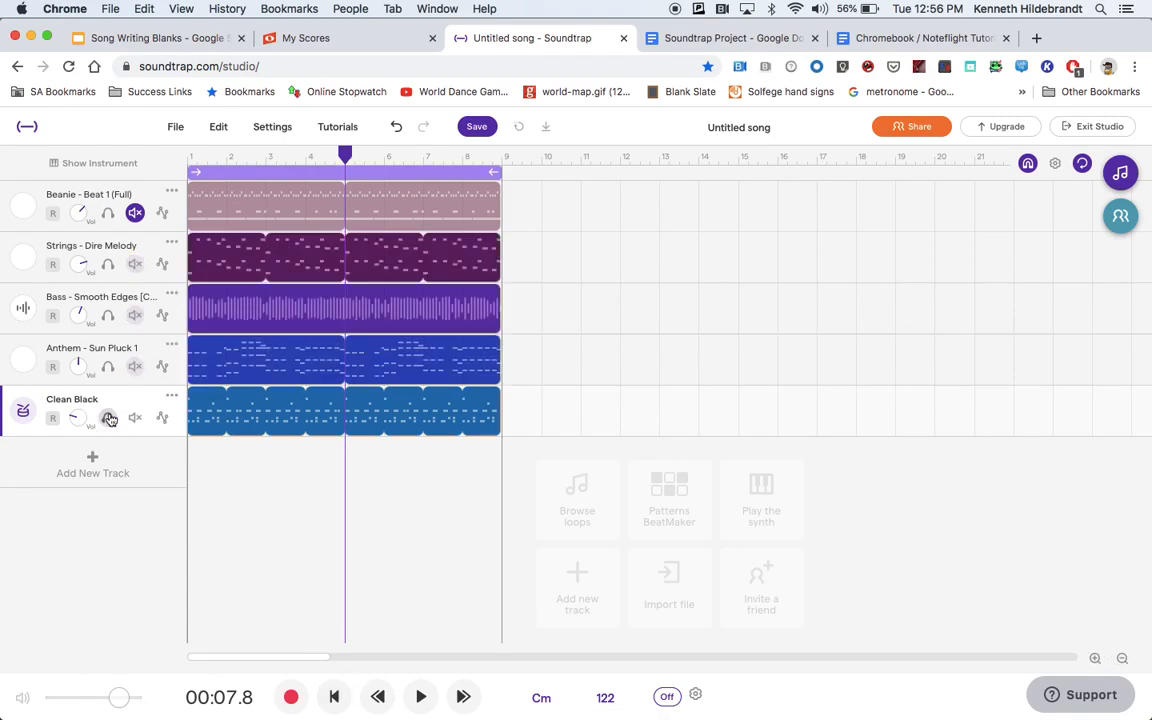
# - Play the mix from the start and raise the Clean Black track's volume to about its middle level
pyautogui.click(335, 698)
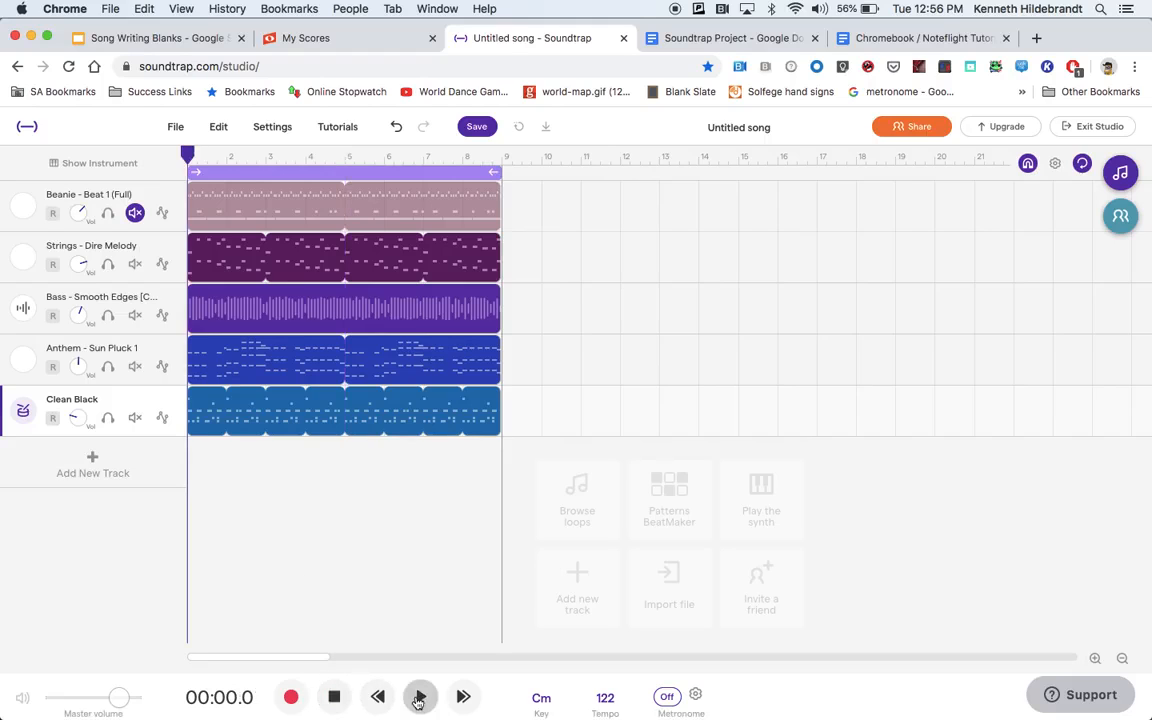
pyautogui.click(418, 699)
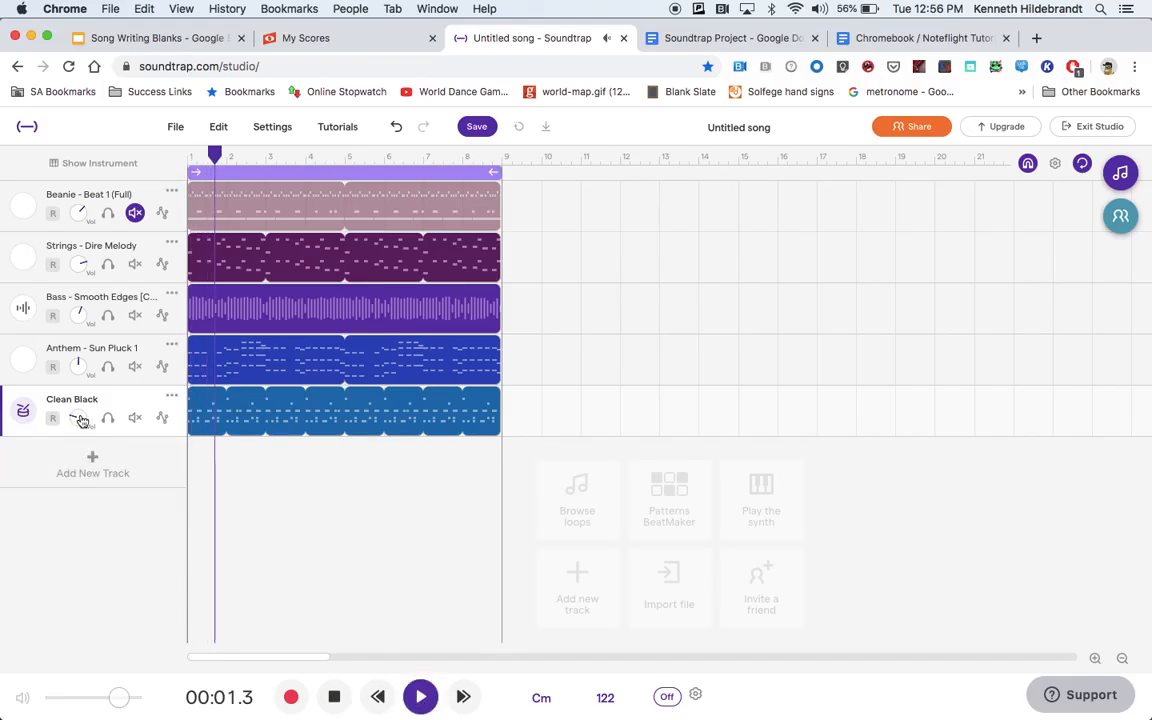
pyautogui.moveTo(82, 422); pyautogui.dragTo(84, 160)
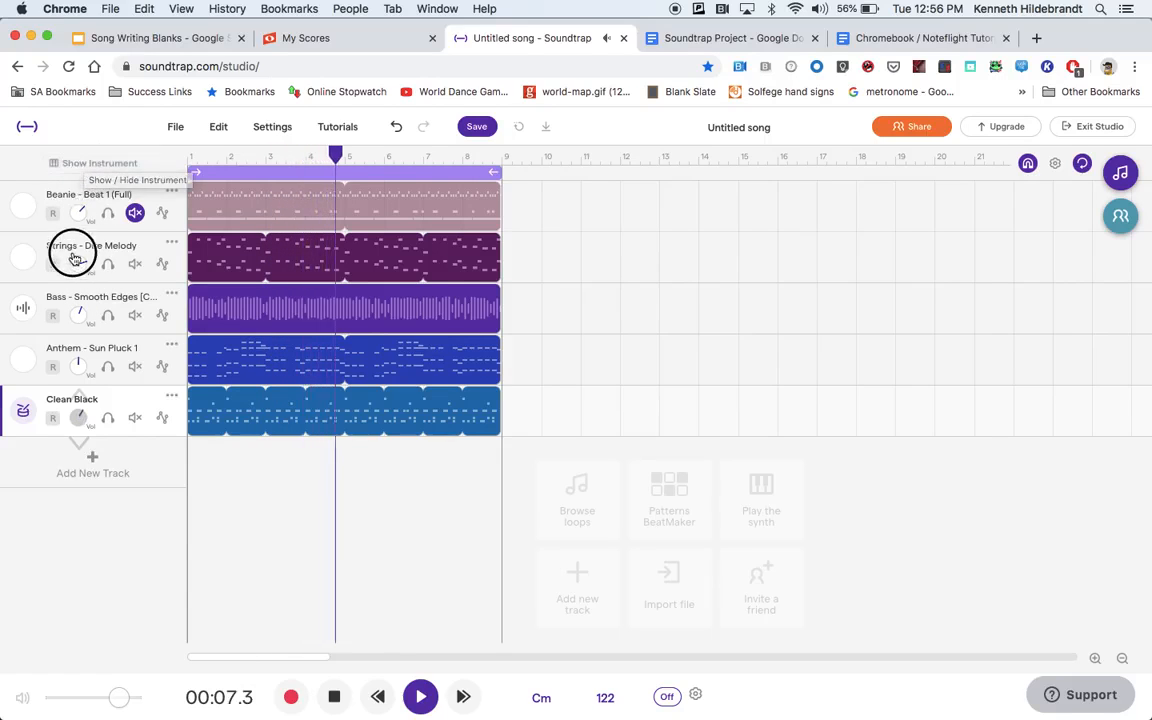
# - Raise the Strings track's volume to maximum and turn up the Bass and Anthem tracks while the mix plays
pyautogui.moveTo(72, 270); pyautogui.dragTo(72, 276)
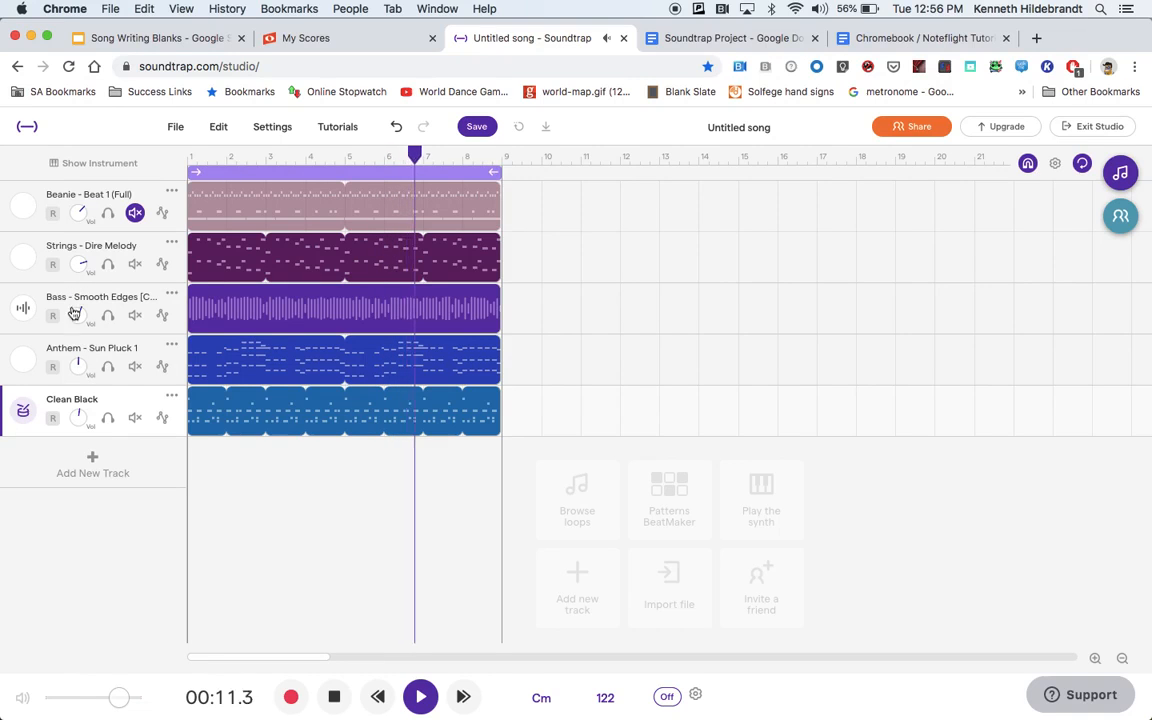
pyautogui.moveTo(79, 317); pyautogui.dragTo(82, 172)
pyautogui.moveTo(79, 368); pyautogui.dragTo(80, 314)
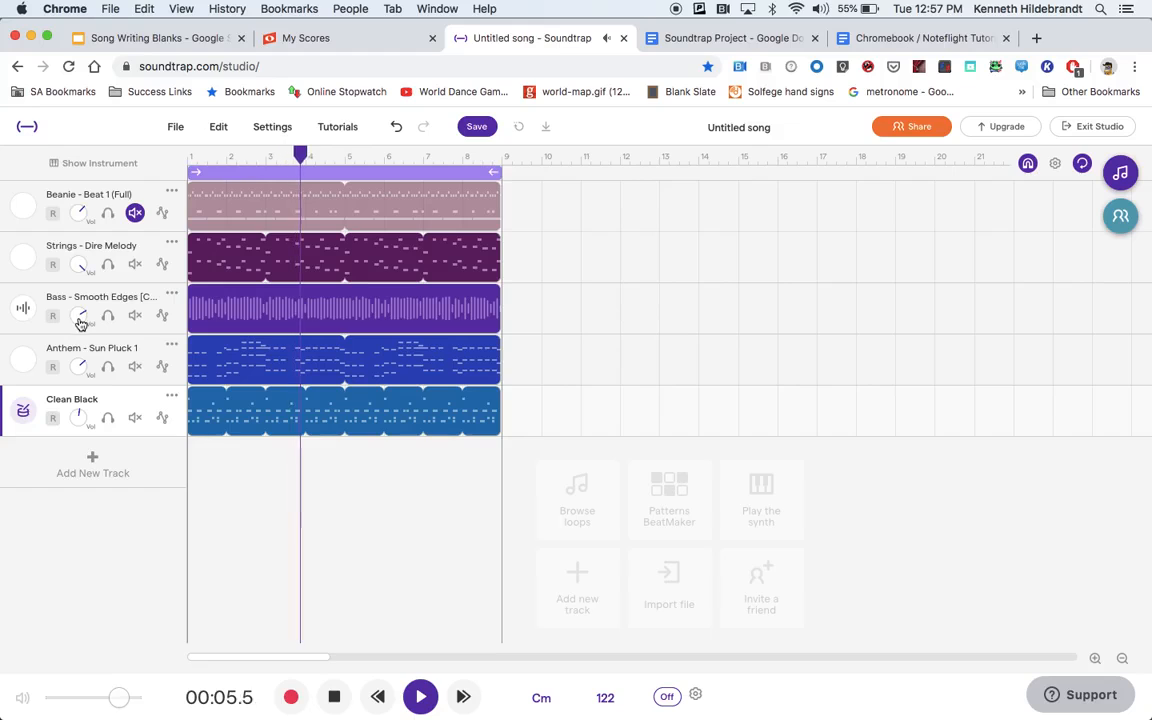
# - Stop the mix and return the playhead to the start of the song
pyautogui.click(336, 697)
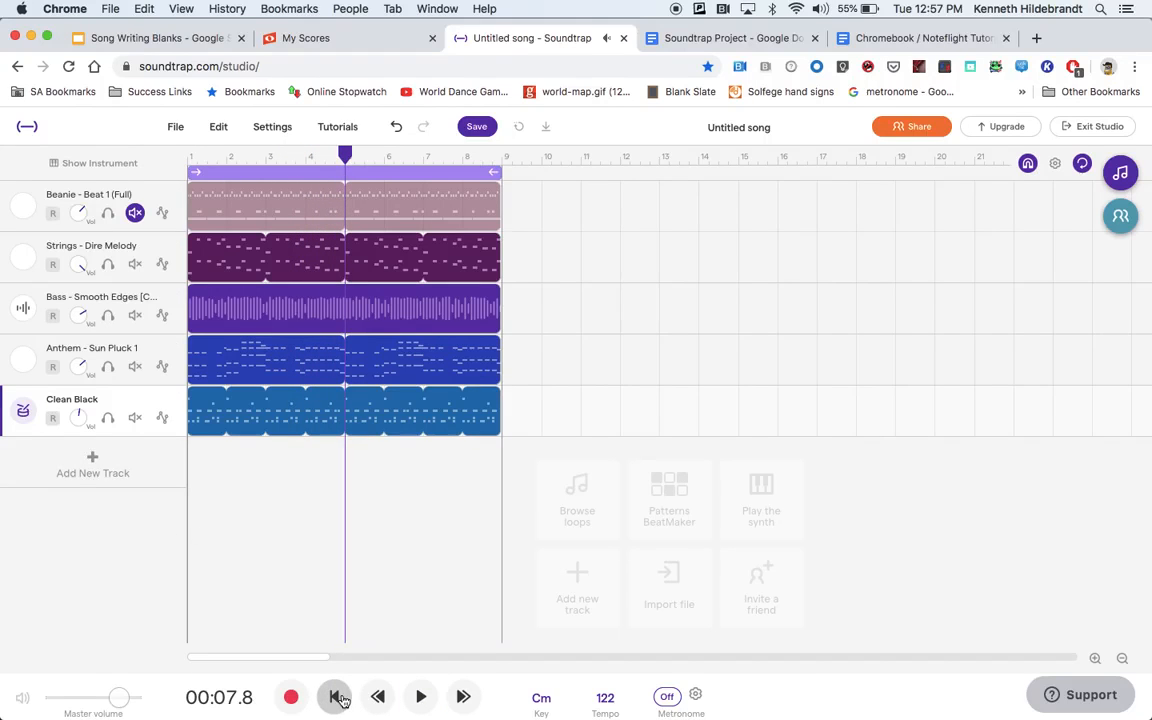
pyautogui.click(336, 697)
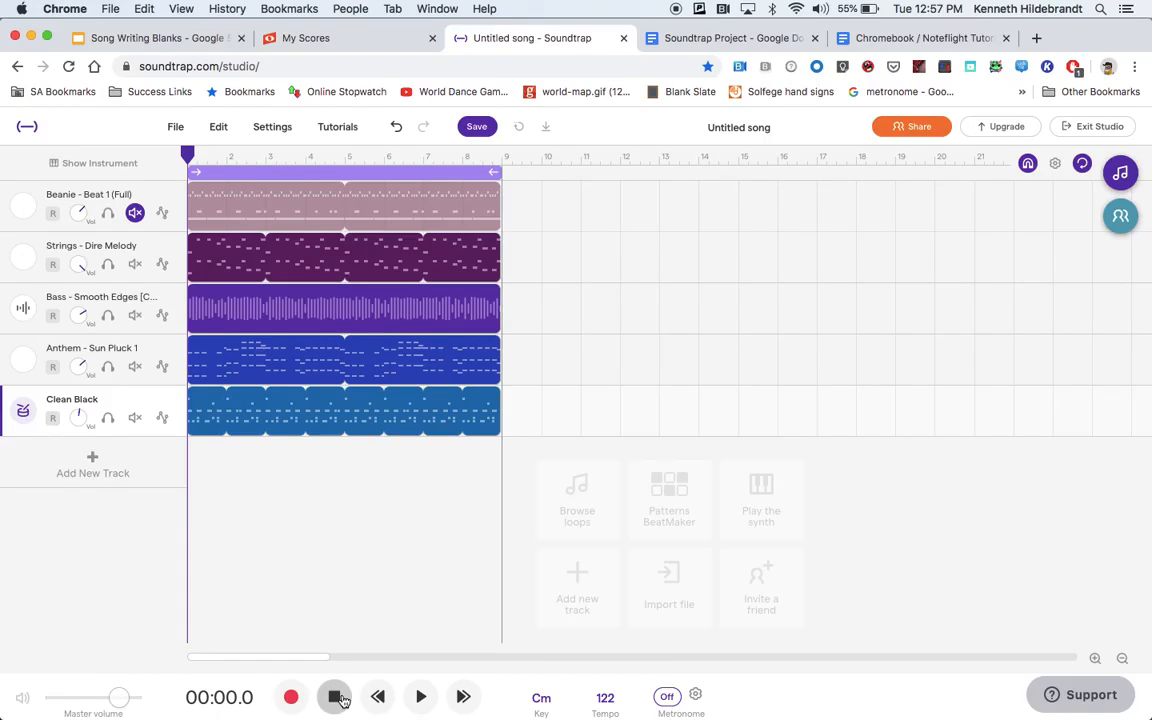
# - Switch looping of the eight-measure section off and back on
pyautogui.click(300, 176)
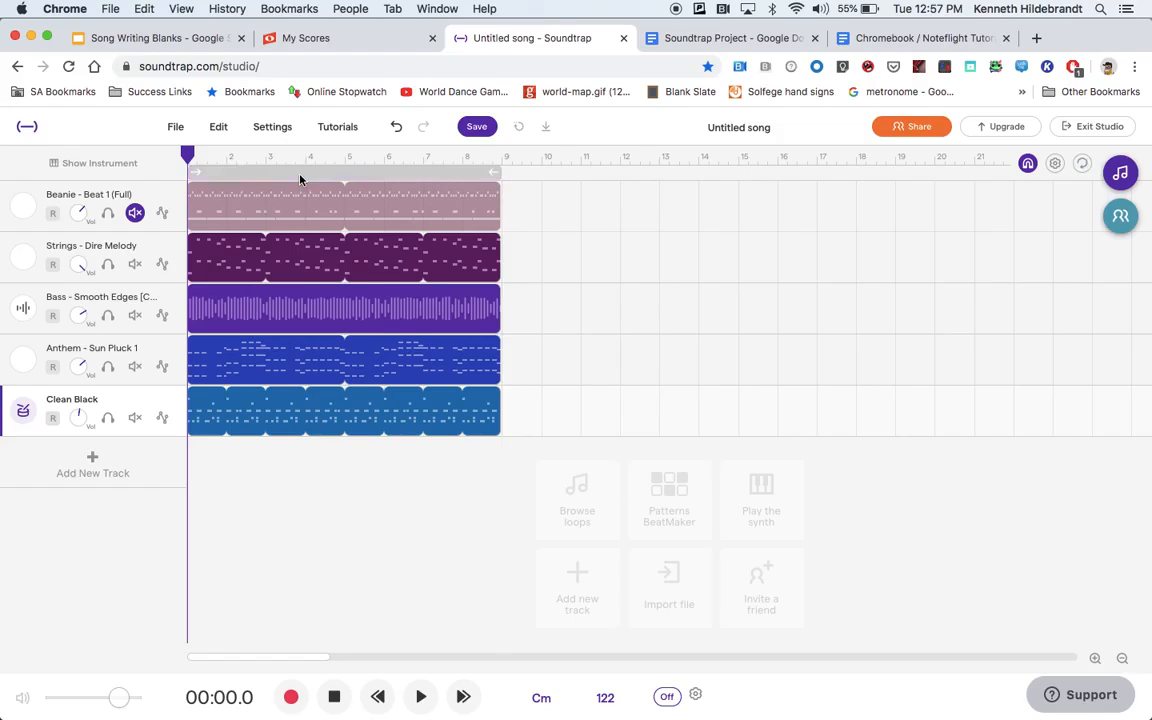
pyautogui.click(300, 177)
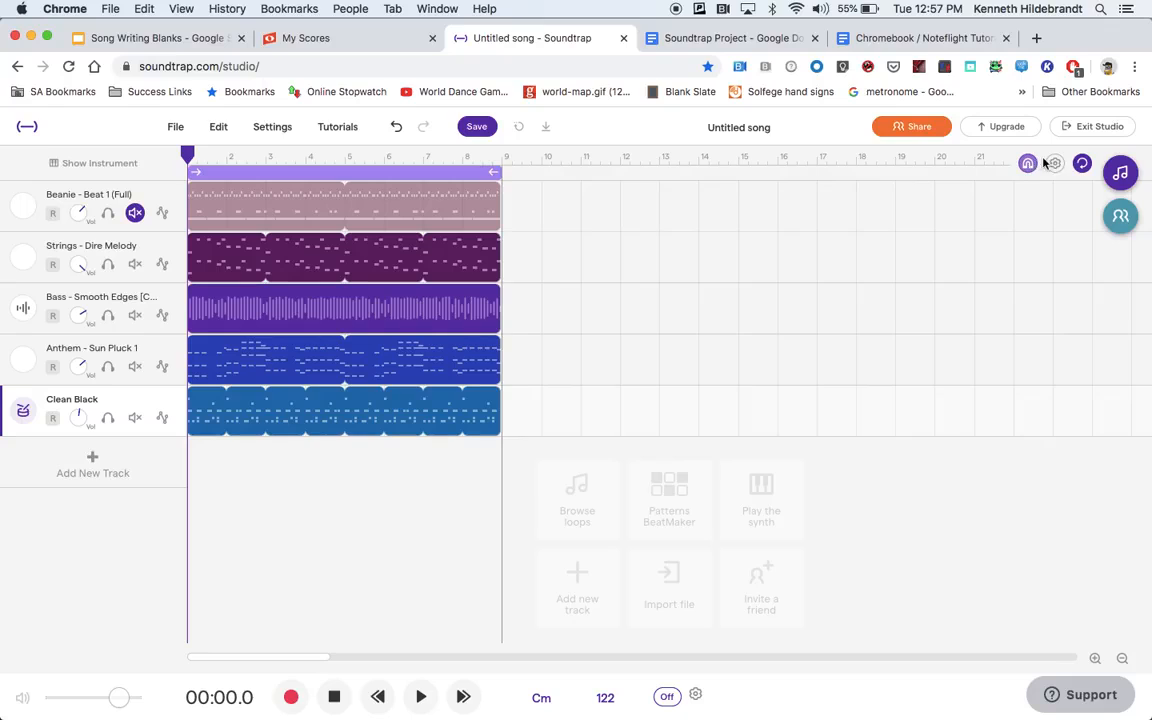
pyautogui.click(1082, 163)
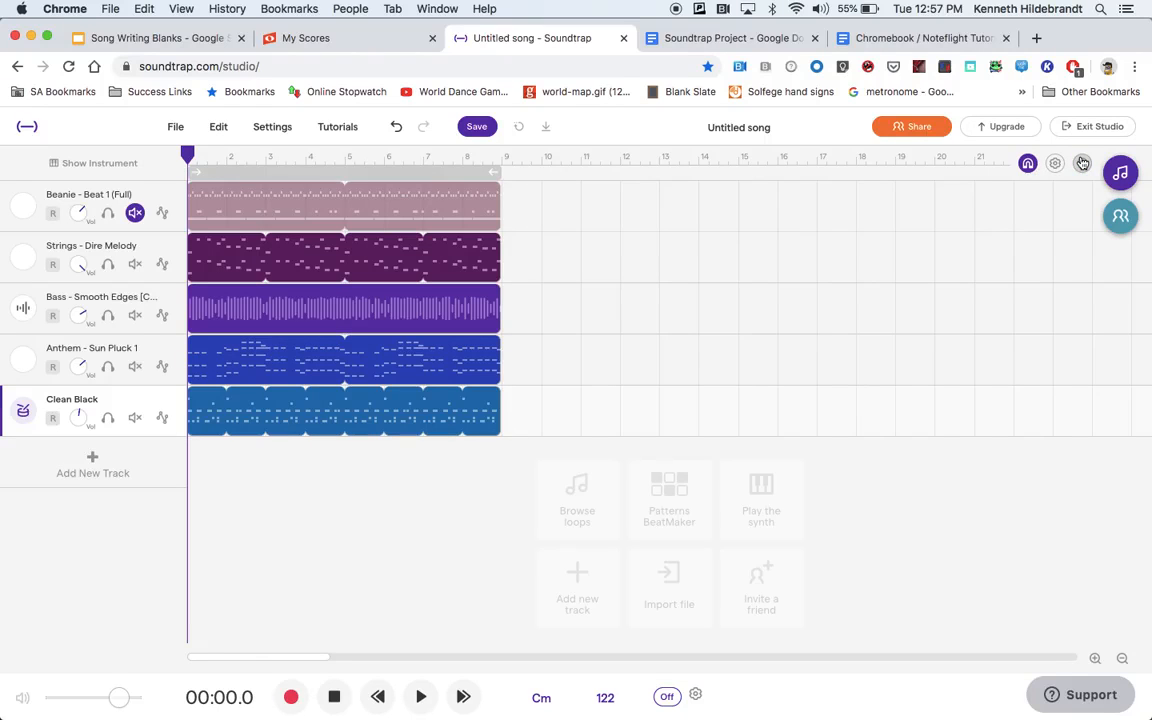
pyautogui.click(1082, 163)
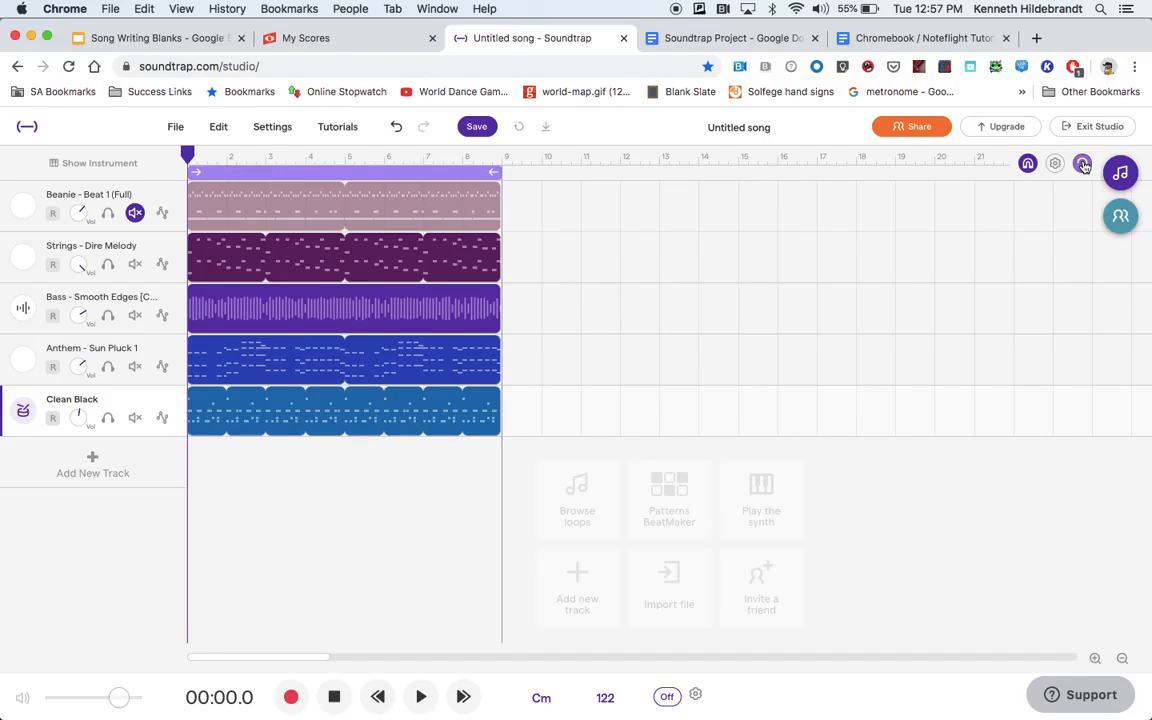
pyautogui.click(1082, 163)
pyautogui.click(375, 178)
# - Move the playhead to the start of measure 9 and list the Drums loops in the loop library
pyautogui.moveTo(373, 688)
pyautogui.moveTo(190, 155); pyautogui.dragTo(504, 262)
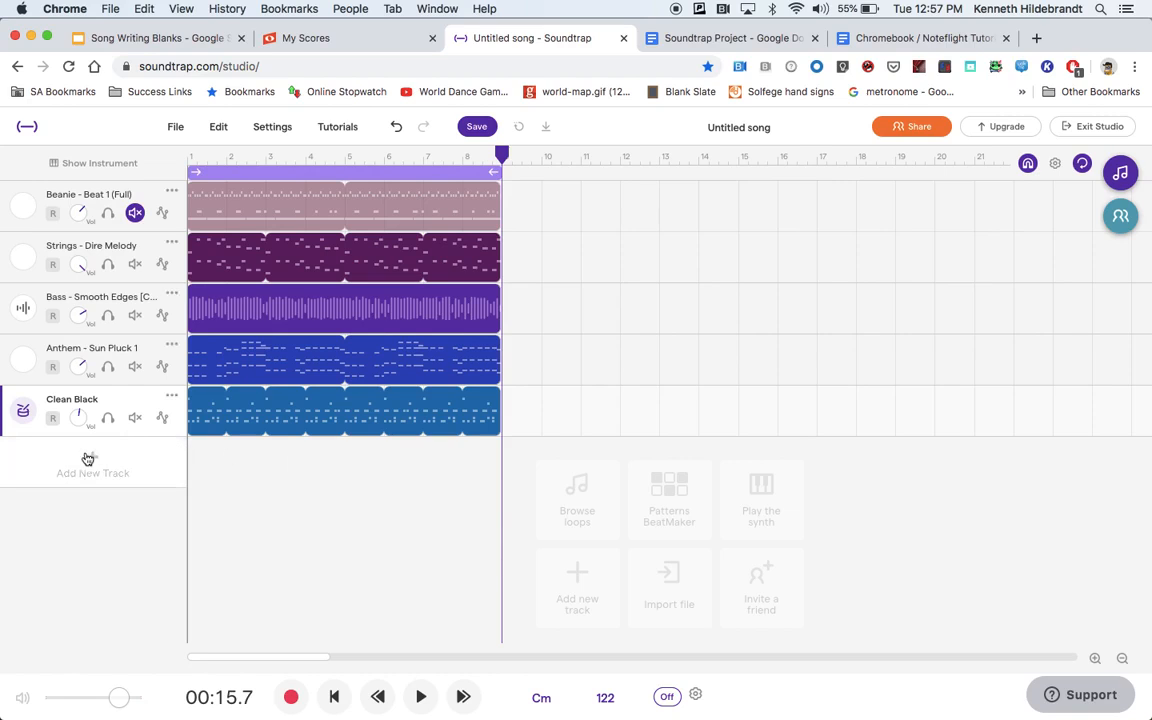
pyautogui.click(1124, 166)
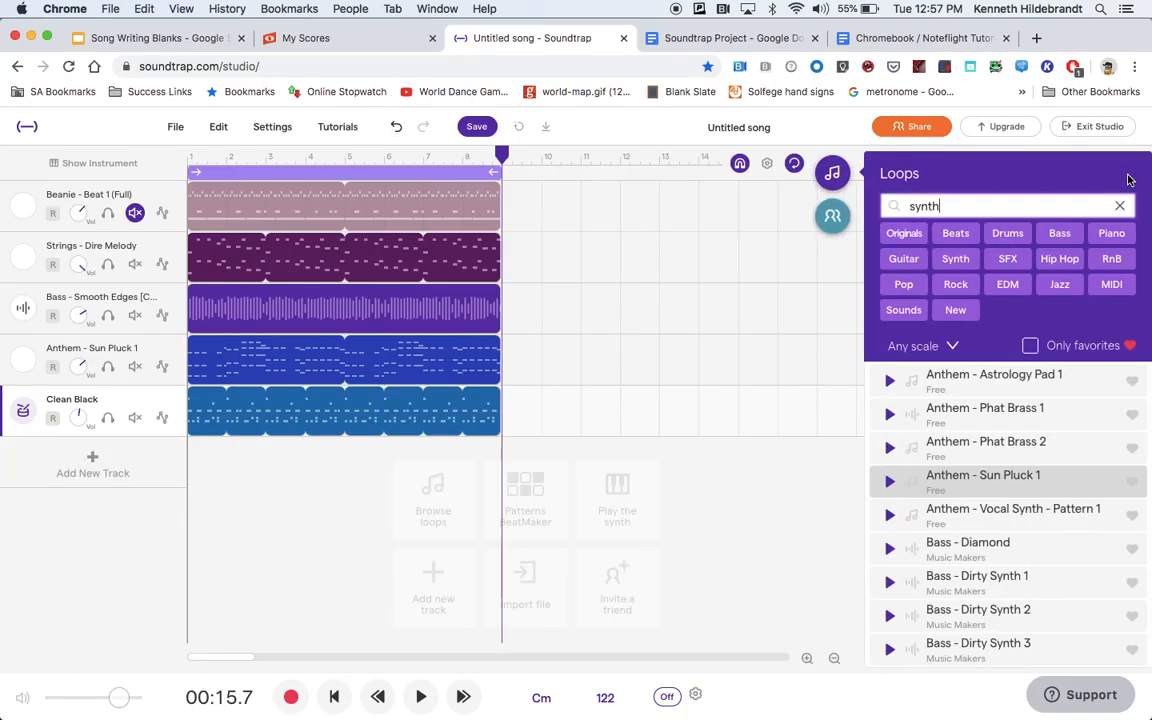
pyautogui.click(1120, 206)
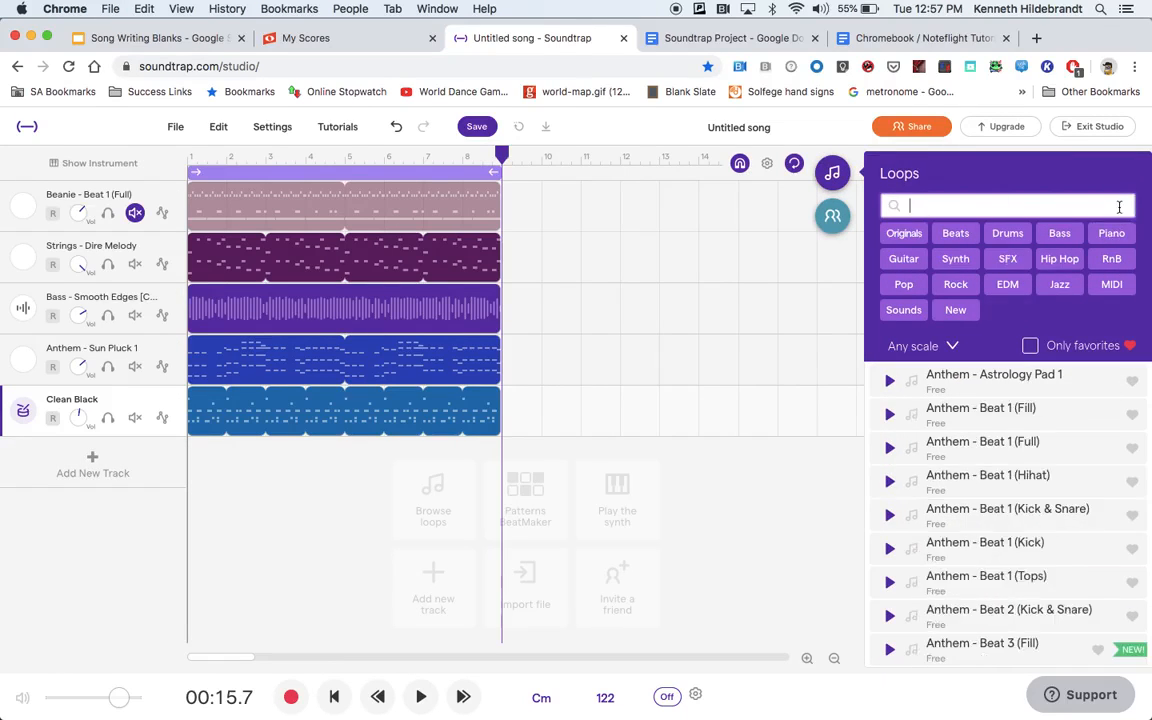
pyautogui.click(1010, 236)
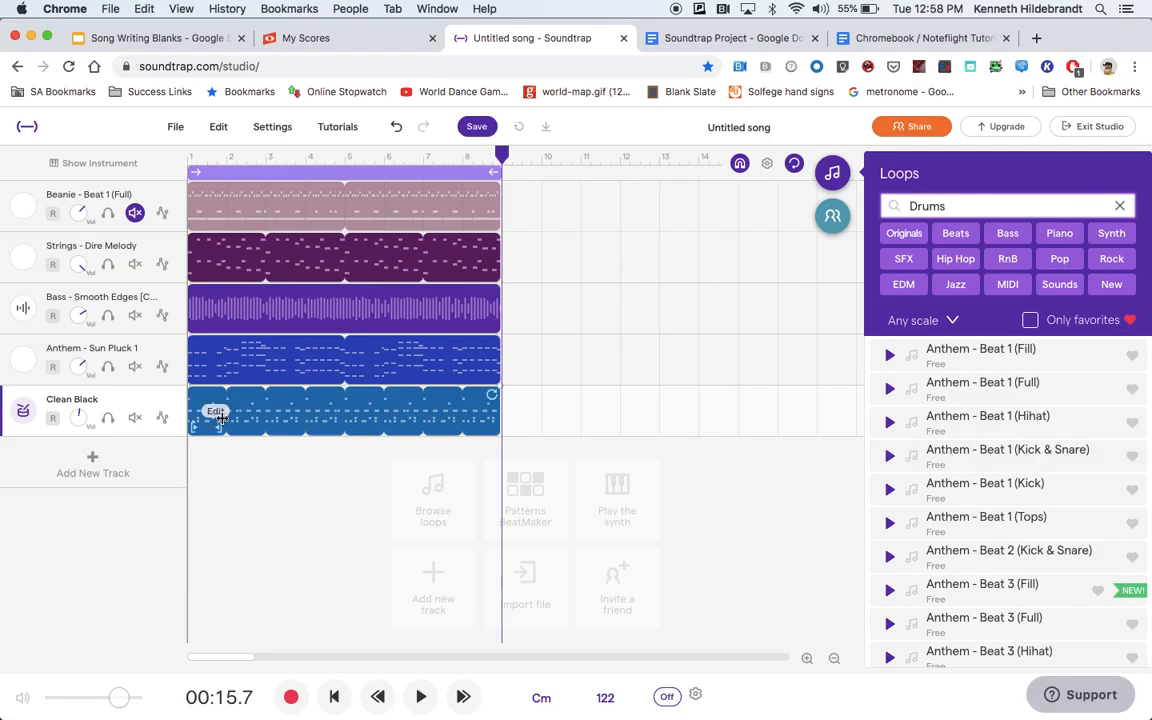
# - Solo the Clean Black track, listen to it from measure 1, and return the playhead to measure 9
pyautogui.click(107, 417)
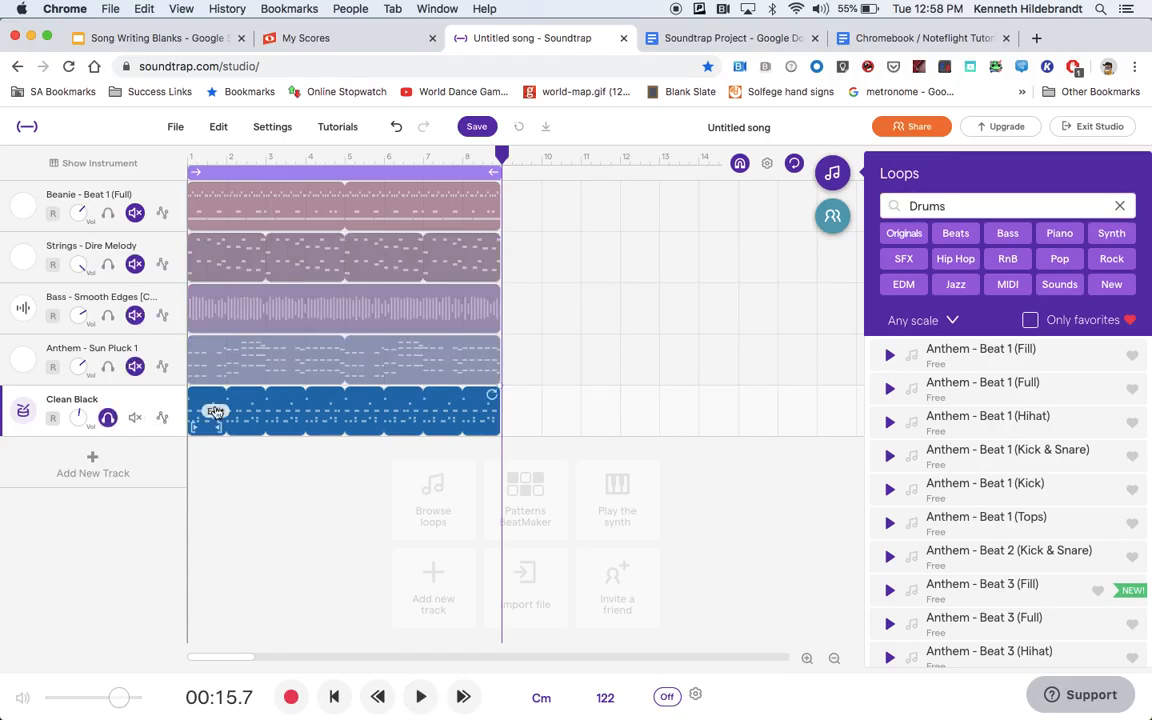
pyautogui.click(217, 156)
pyautogui.press('space')
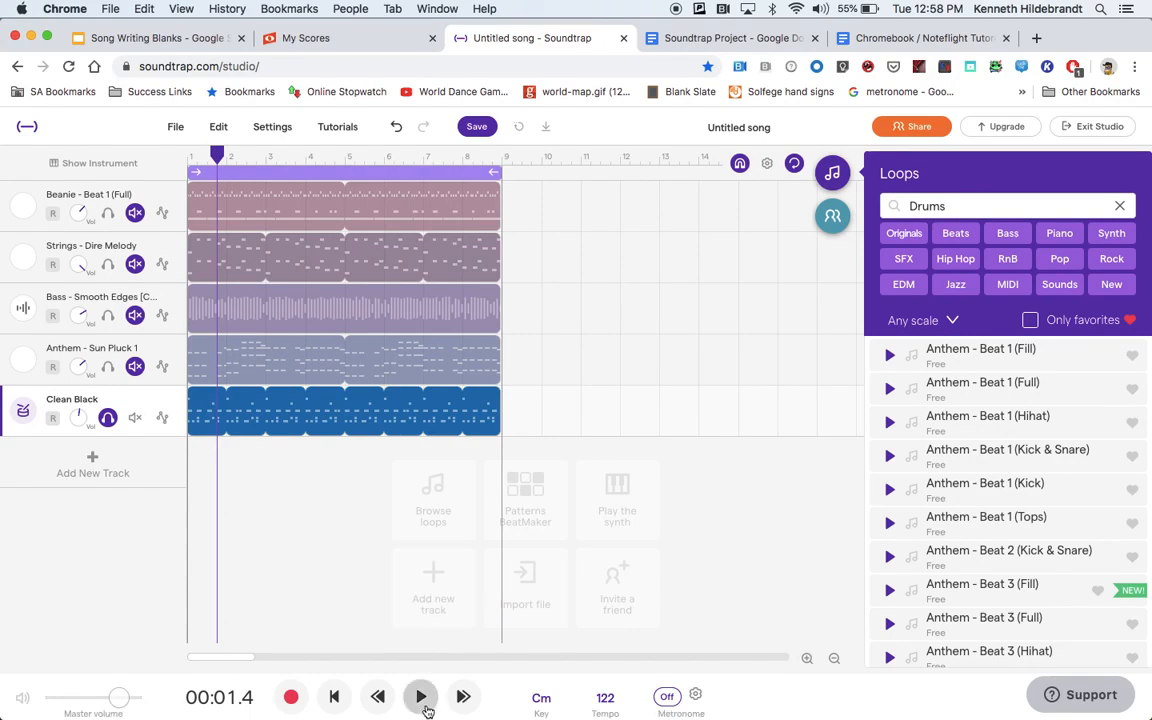
pyautogui.click(334, 696)
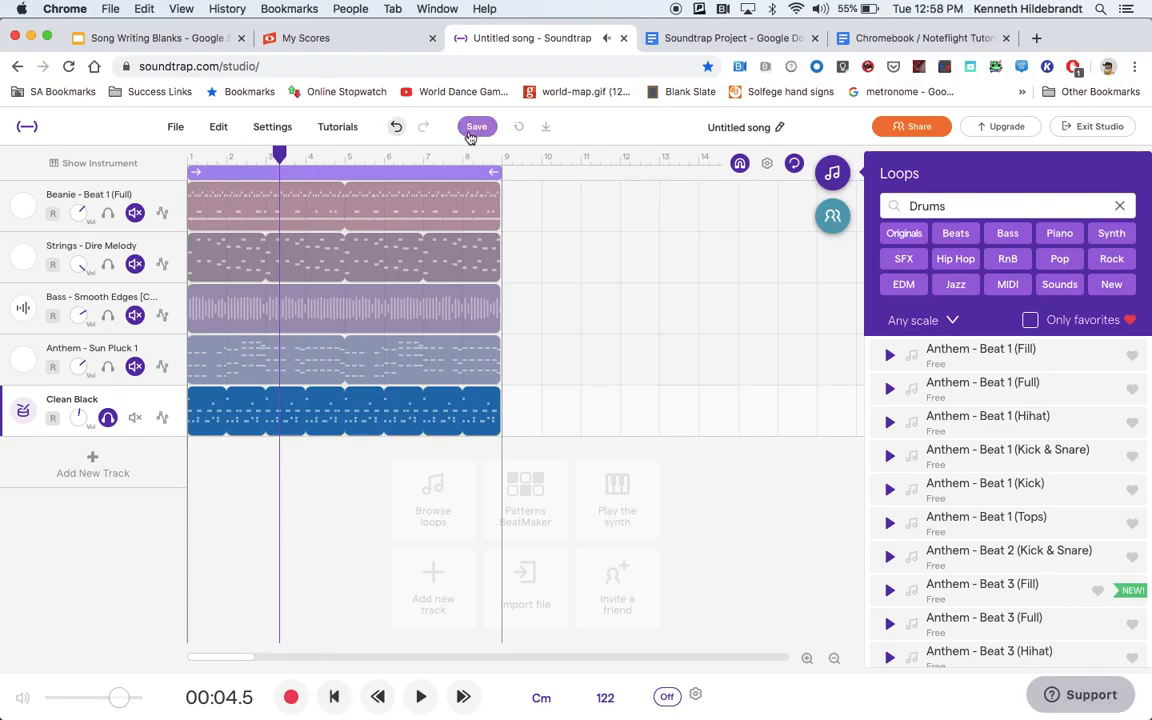
pyautogui.click(502, 156)
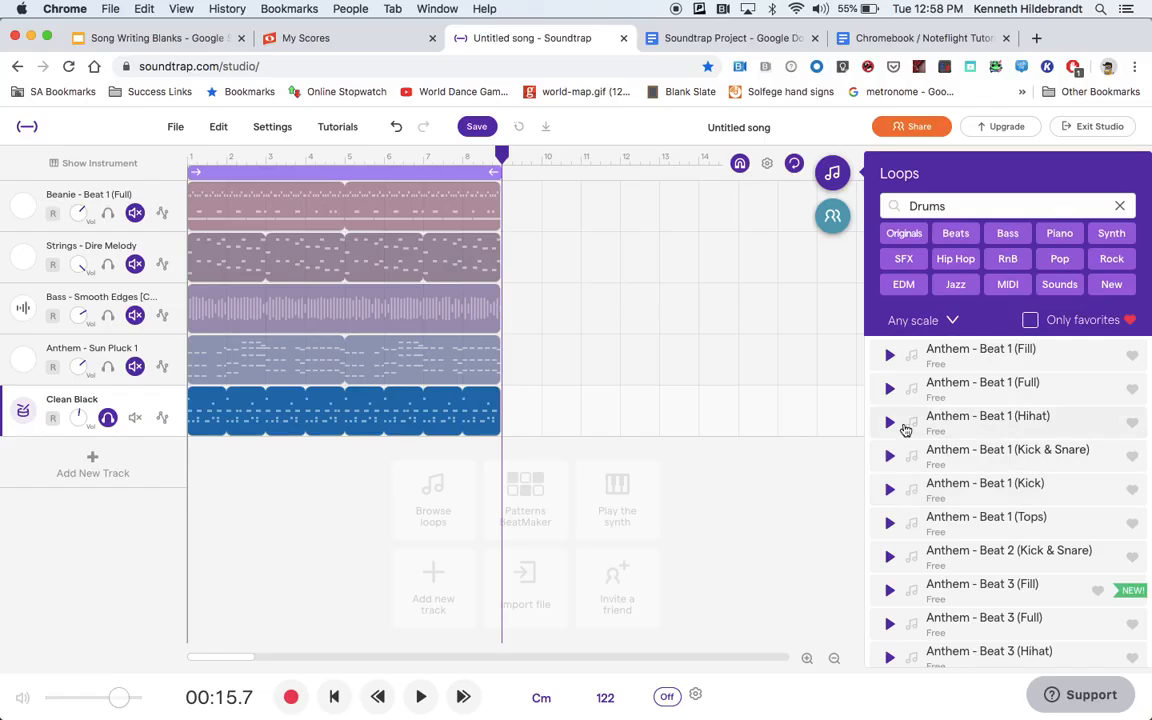
# - Preview the Anthem - Beat 1 (Full) and Beat 3 (Full) drum loops and add Anthem - Beat 3 (Full) as a new track
pyautogui.click(886, 390)
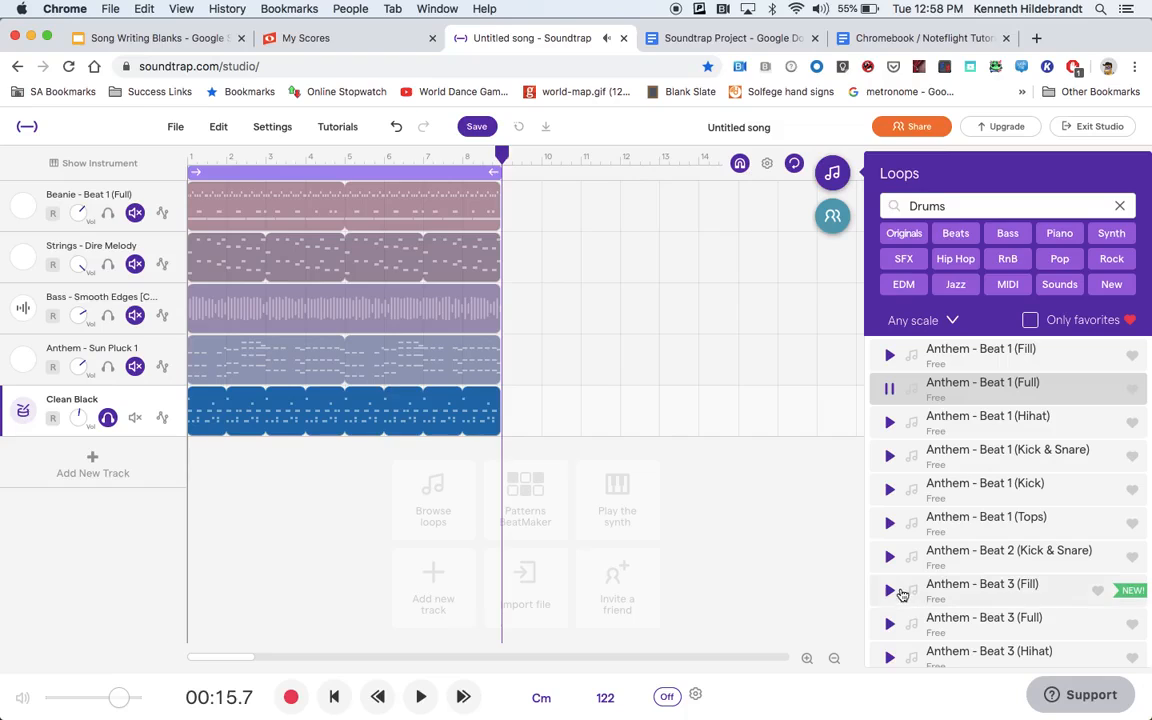
pyautogui.click(887, 624)
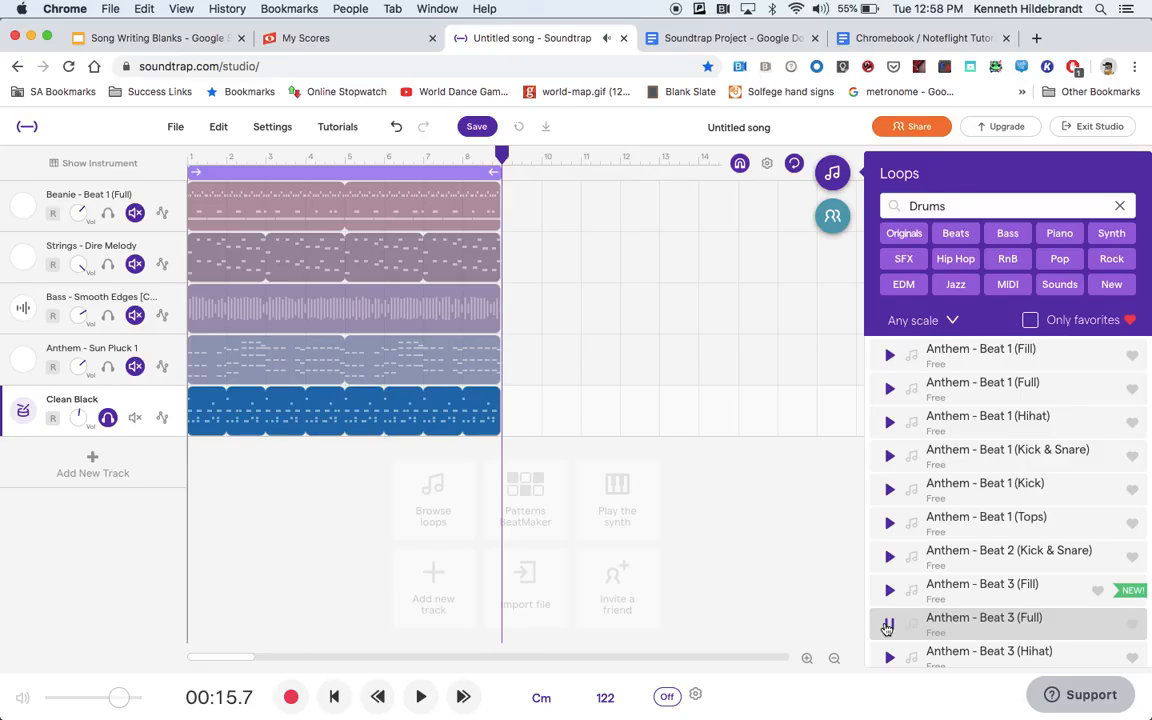
pyautogui.doubleClick(978, 624)
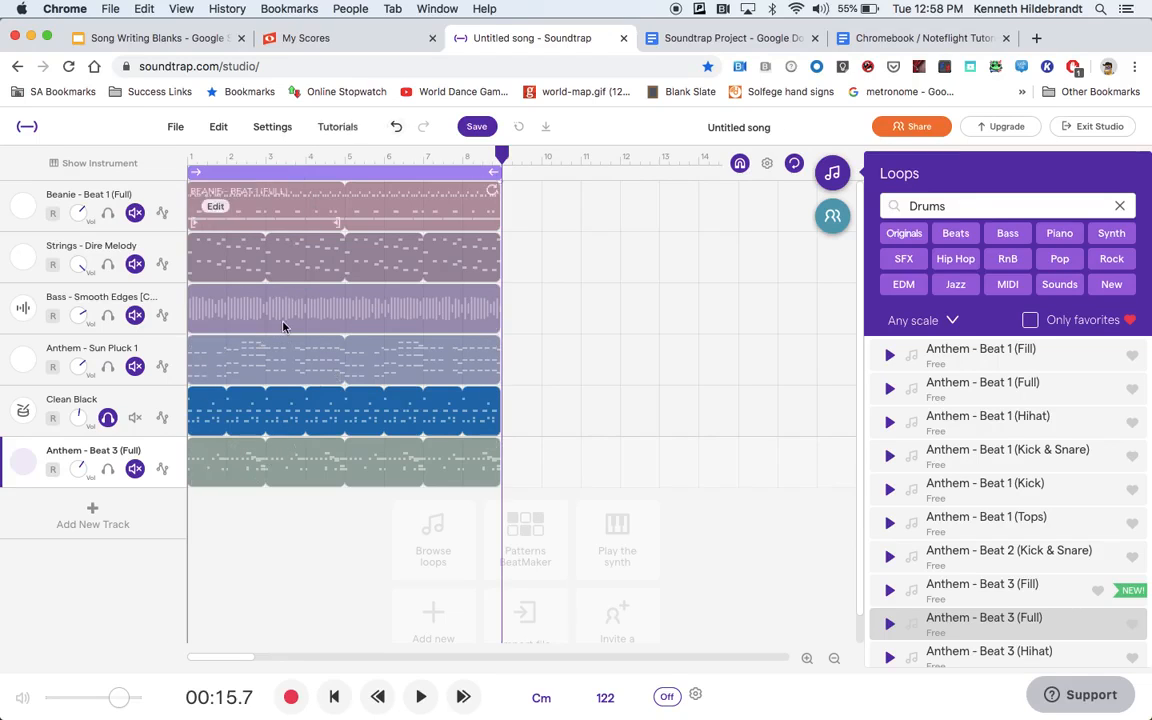
# - Move the Anthem - Beat 3 (Full) region to start at measure 9 and turn off Clean Black's solo
pyautogui.click(344, 448)
pyautogui.moveTo(344, 448); pyautogui.dragTo(656, 463)
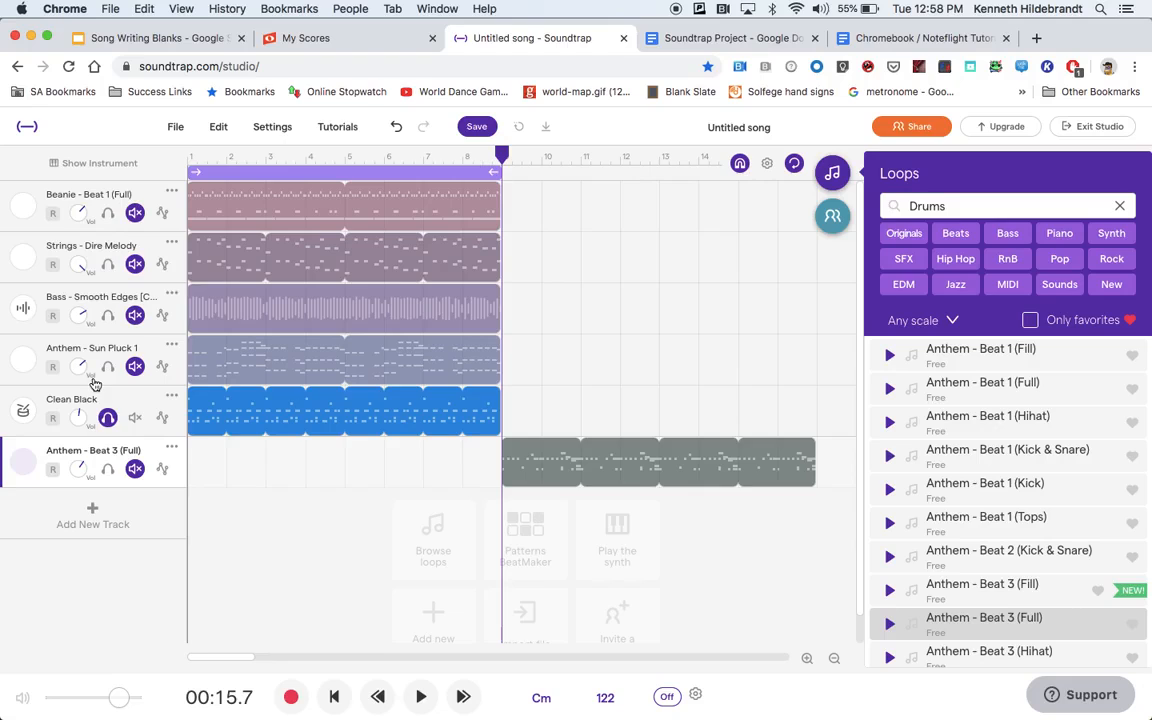
pyautogui.click(108, 418)
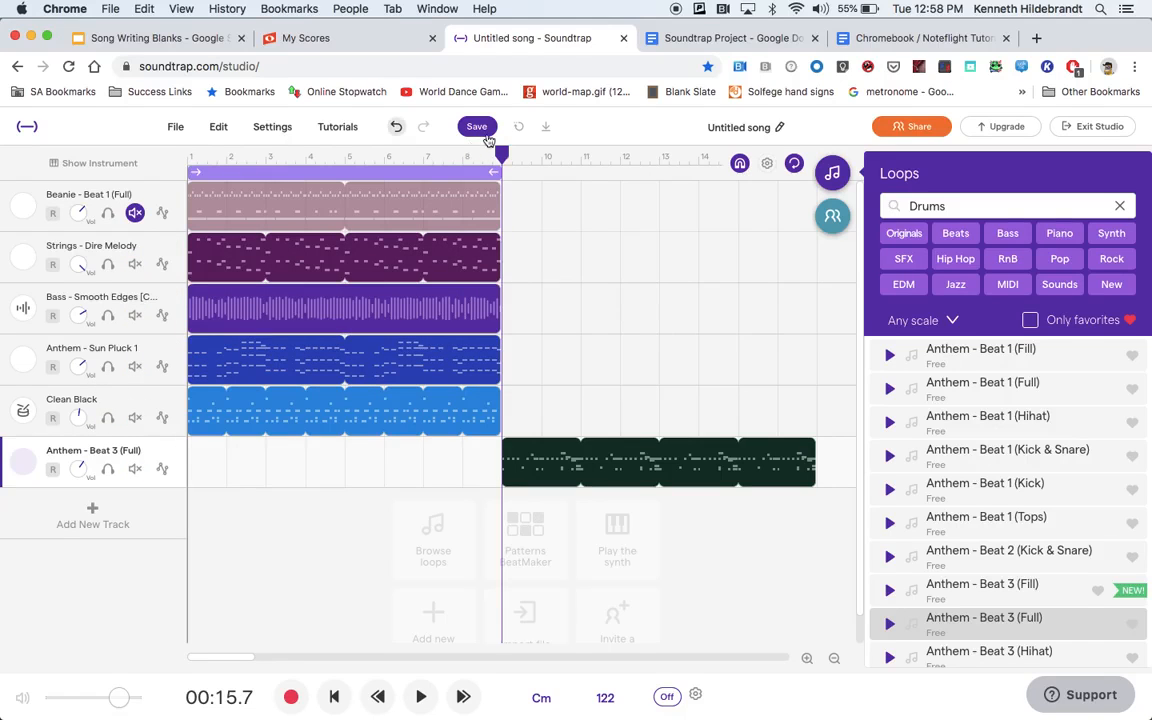
pyautogui.moveTo(502, 155); pyautogui.dragTo(502, 156)
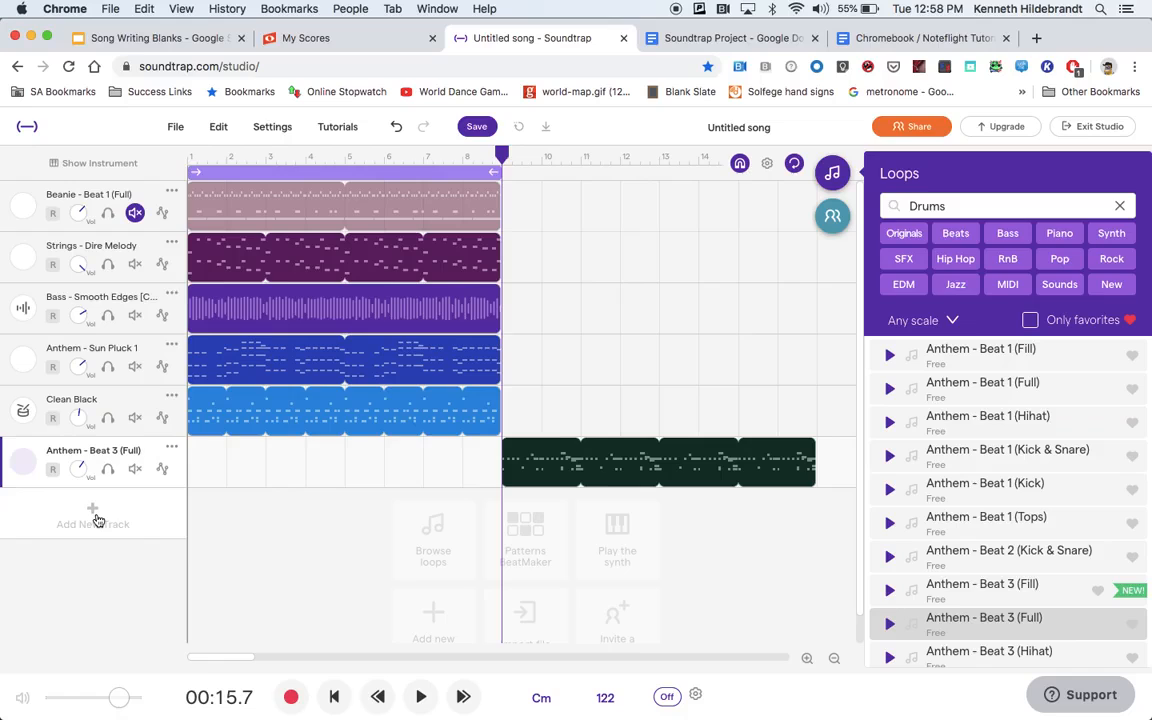
# - Search the loop library for "bass" and browse the first bass loops
pyautogui.doubleClick(924, 210)
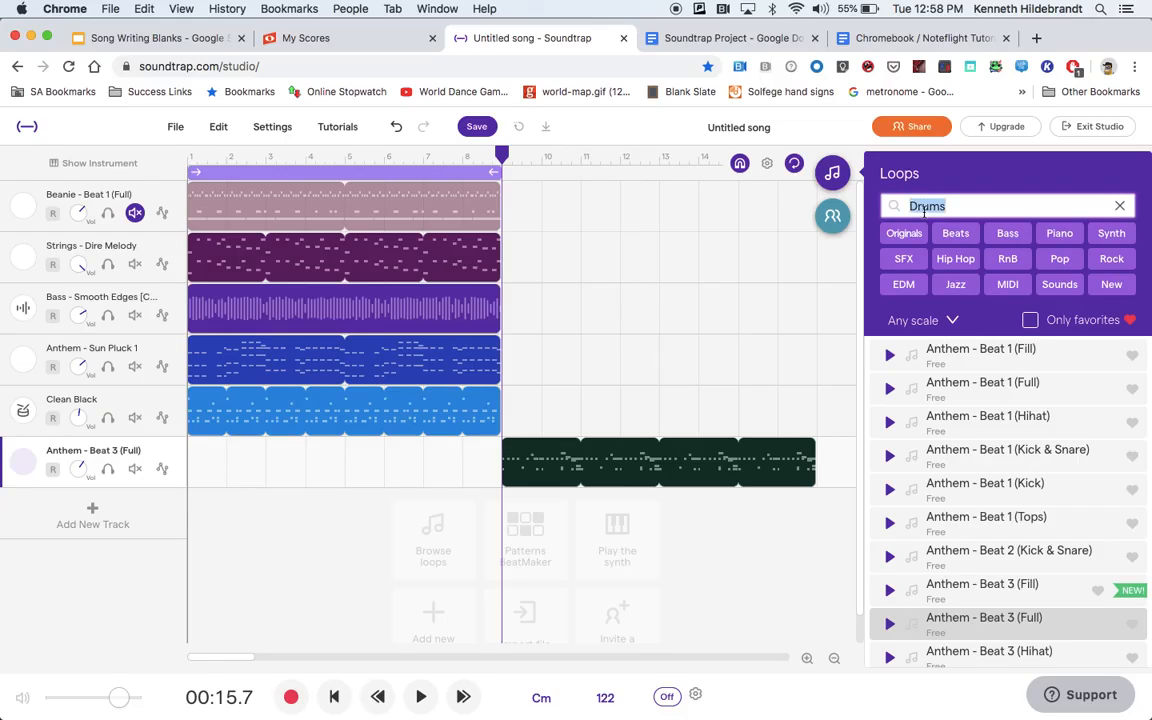
pyautogui.moveTo(507, 158)
pyautogui.mouseDown()
pyautogui.moveTo(517, 153)
pyautogui.moveTo(507, 154)
pyautogui.mouseUp()
pyautogui.doubleClick(985, 205)
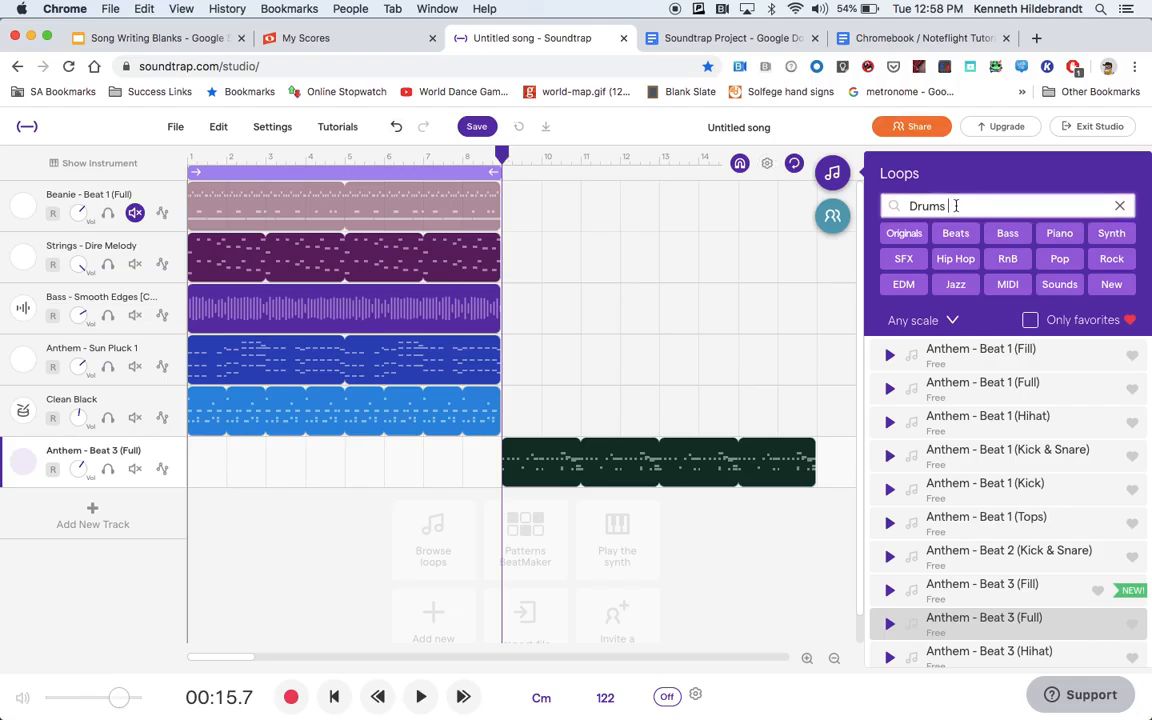
pyautogui.write('bass')
pyautogui.scroll(-5, 928, 513)
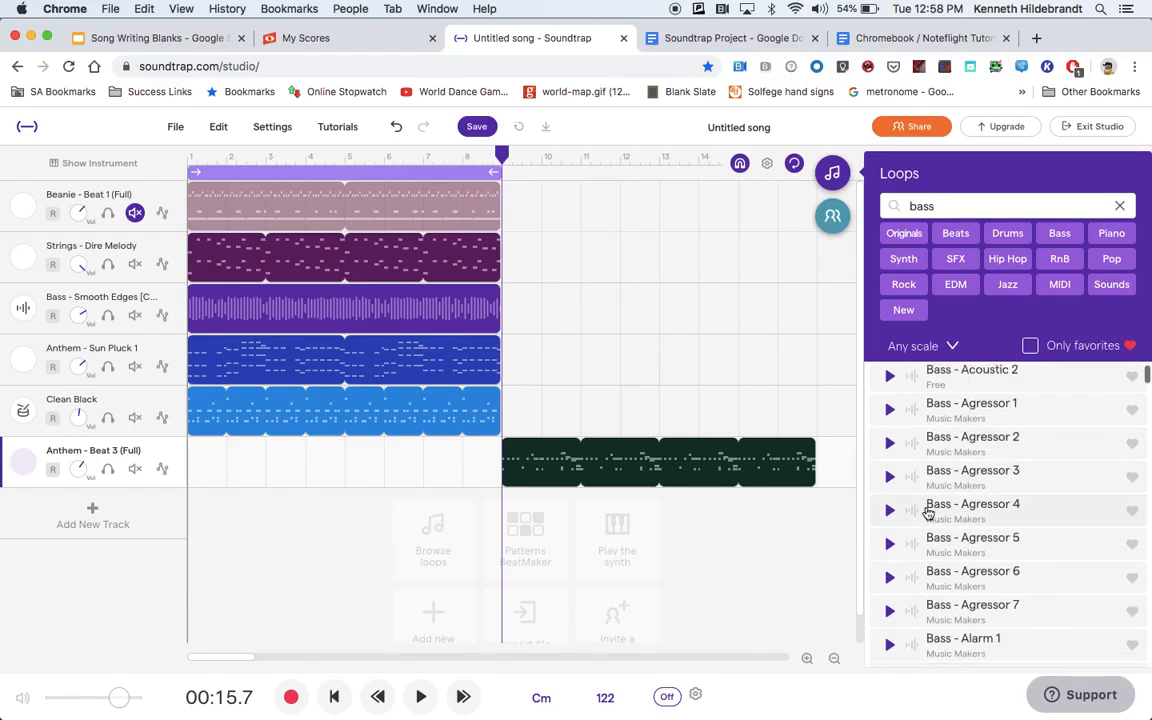
# - Listen to the Bass - Smooth Edges track on its own, return the playhead to measure 9, and turn its solo off
pyautogui.click(108, 315)
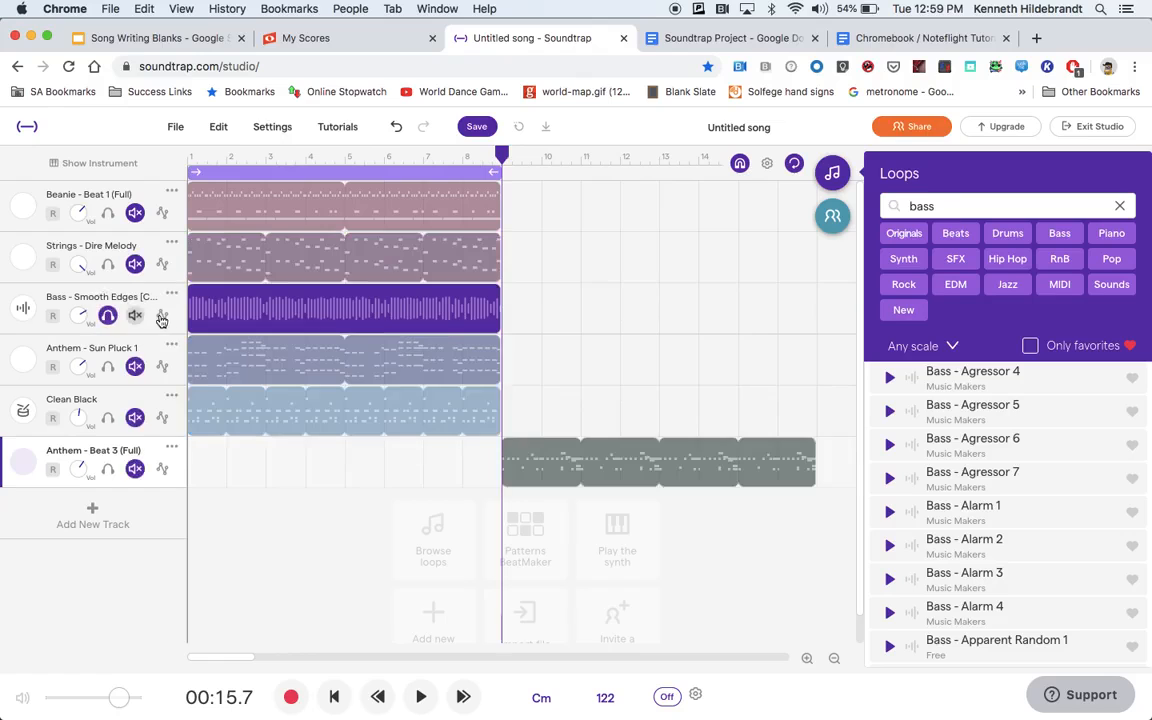
pyautogui.click(217, 156)
pyautogui.press('space')
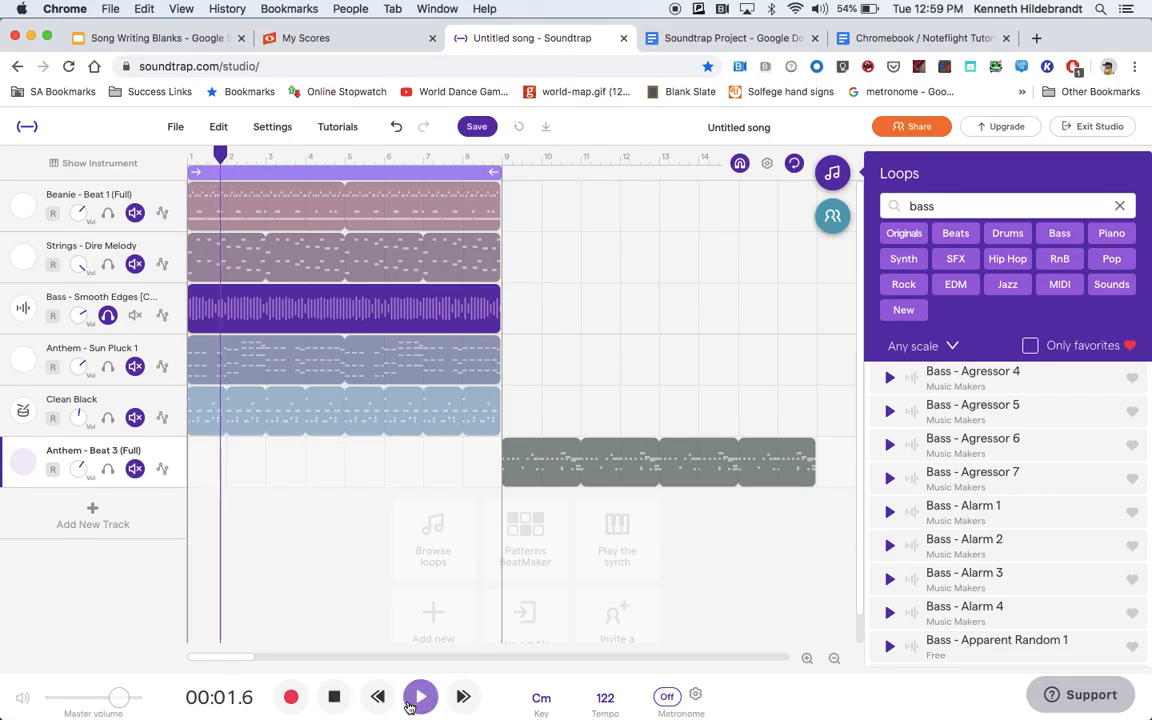
pyautogui.click(345, 699)
pyautogui.moveTo(267, 157); pyautogui.dragTo(501, 172)
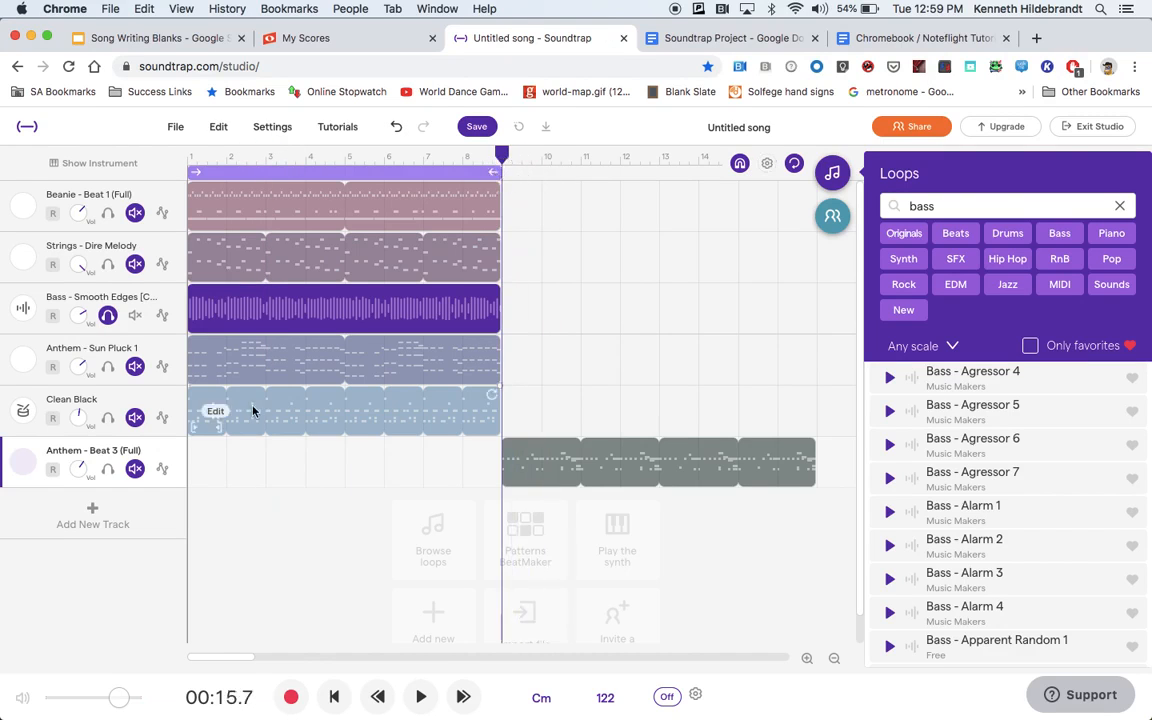
pyautogui.click(107, 316)
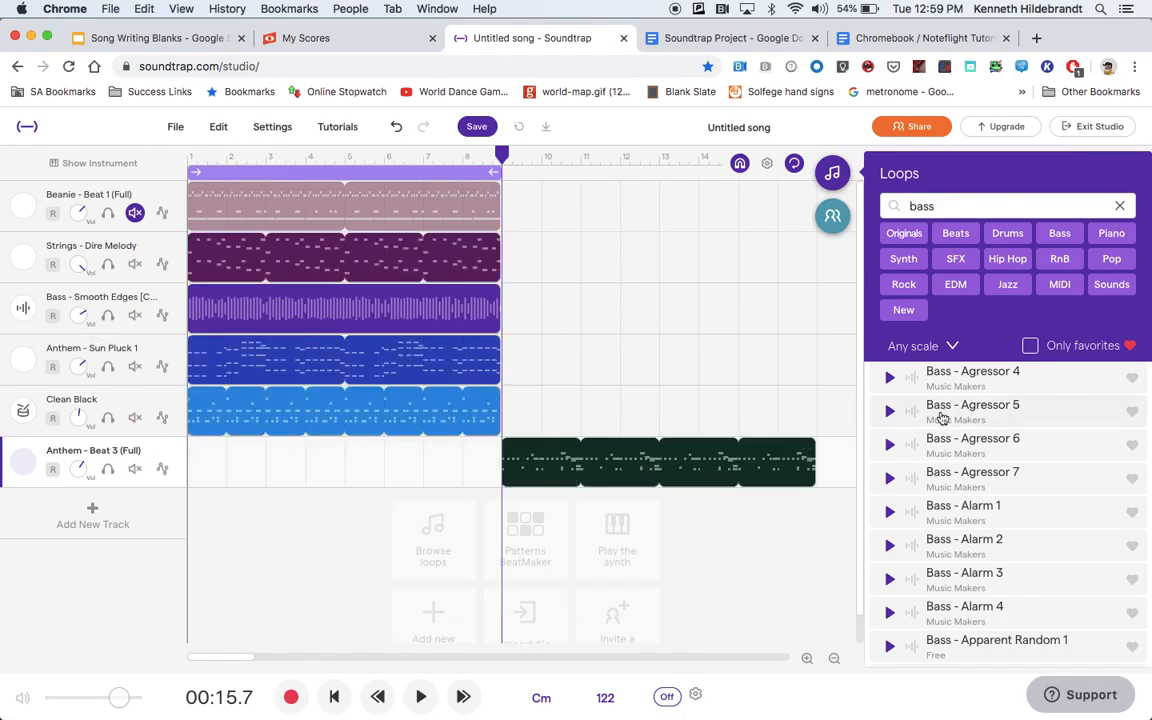
# - Browse further through the bass loops and preview Bass - Ark and Bass - Baby Gorilla Bone
pyautogui.scroll(-5, 942, 419)
pyautogui.scroll(-3, 942, 419)
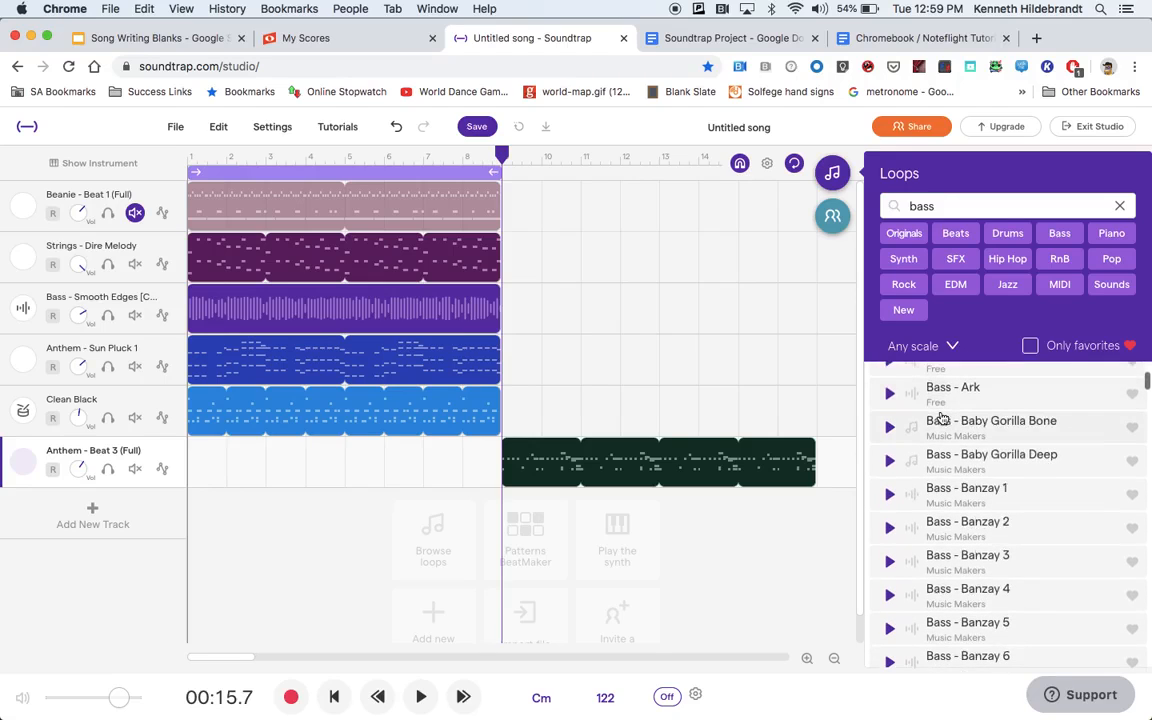
pyautogui.click(891, 430)
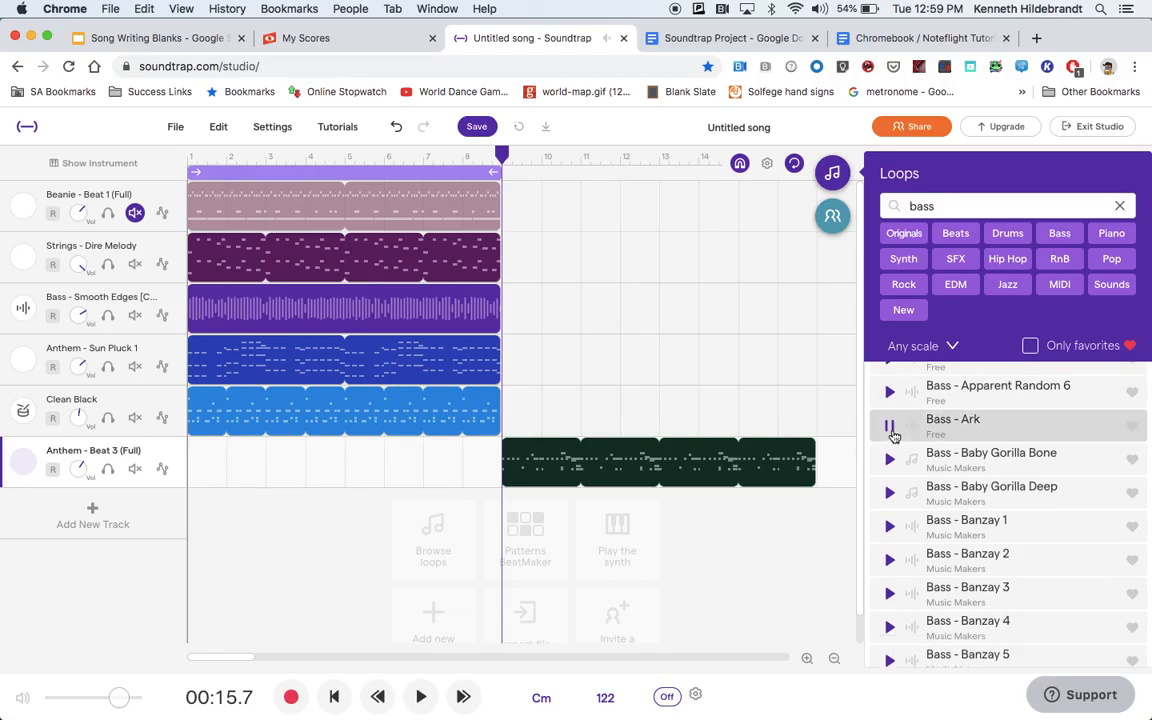
pyautogui.click(890, 460)
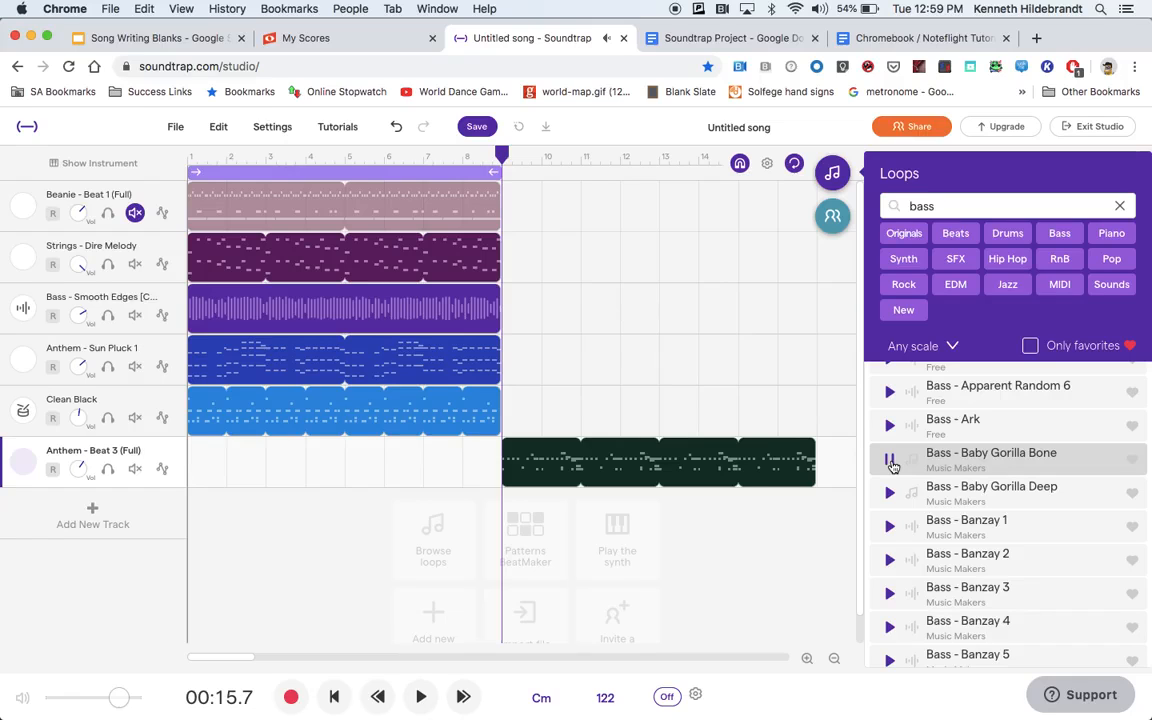
pyautogui.click(890, 462)
# - Find the Bass - Bluesy Walking loops and preview numbers 1 to 4
pyautogui.scroll(-5, 893, 466)
pyautogui.scroll(-6, 893, 466)
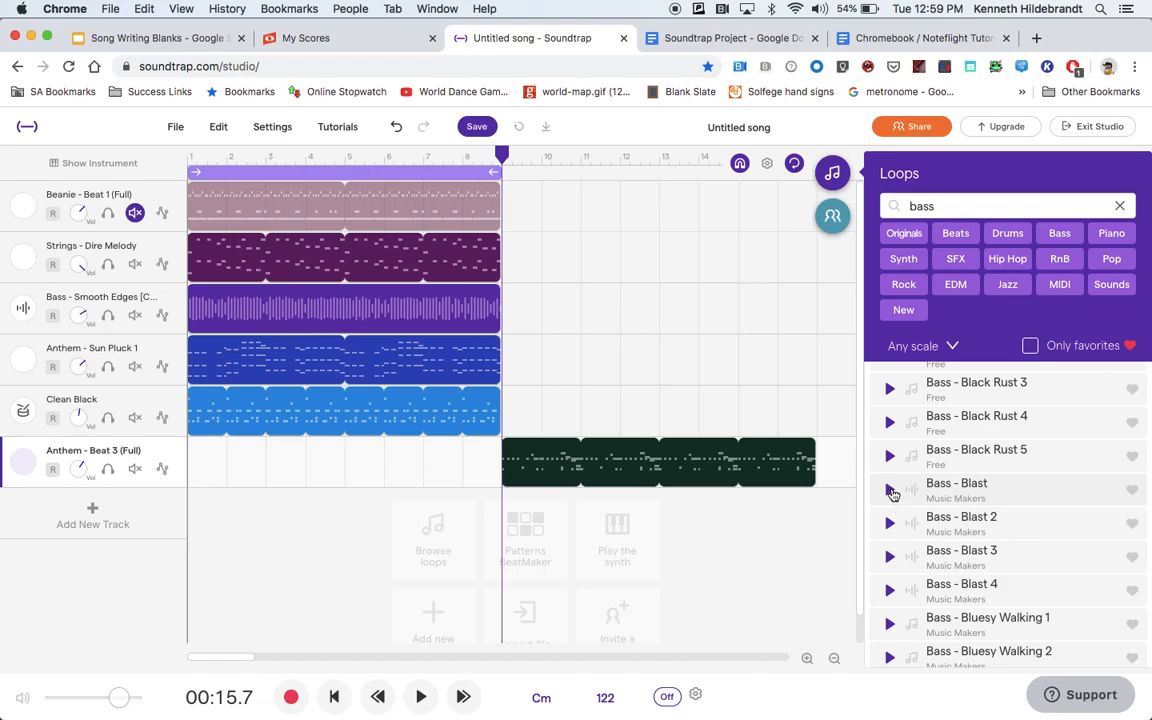
pyautogui.scroll(-4, 890, 485)
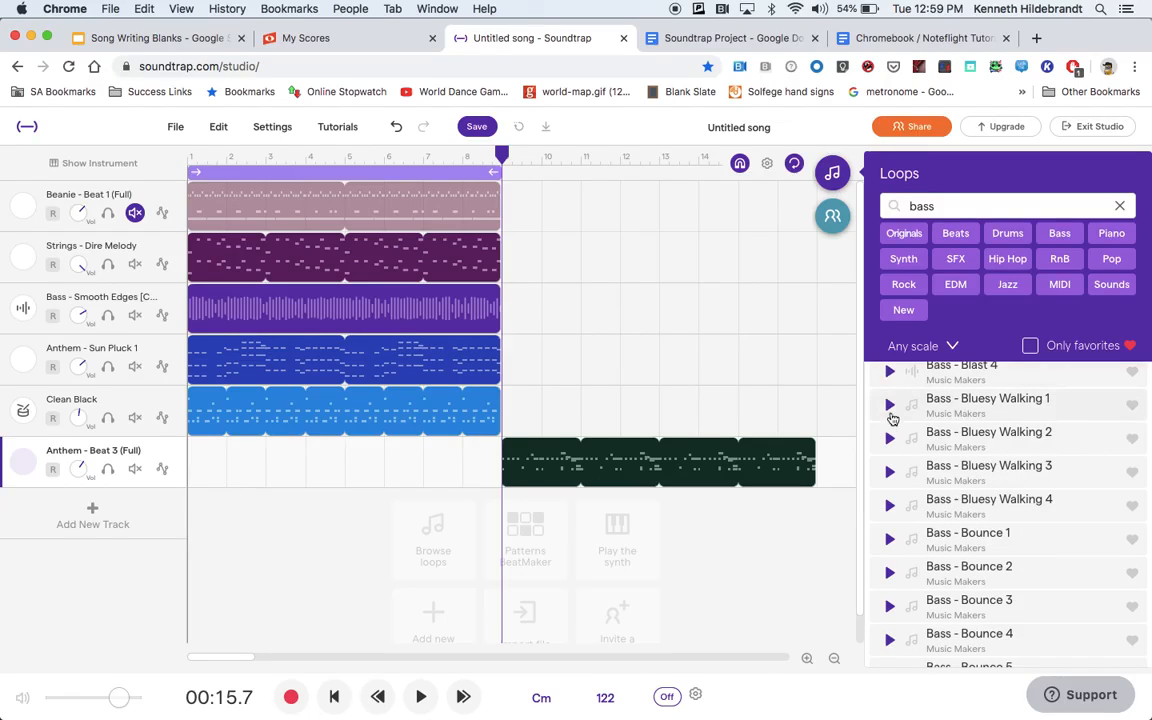
pyautogui.click(890, 405)
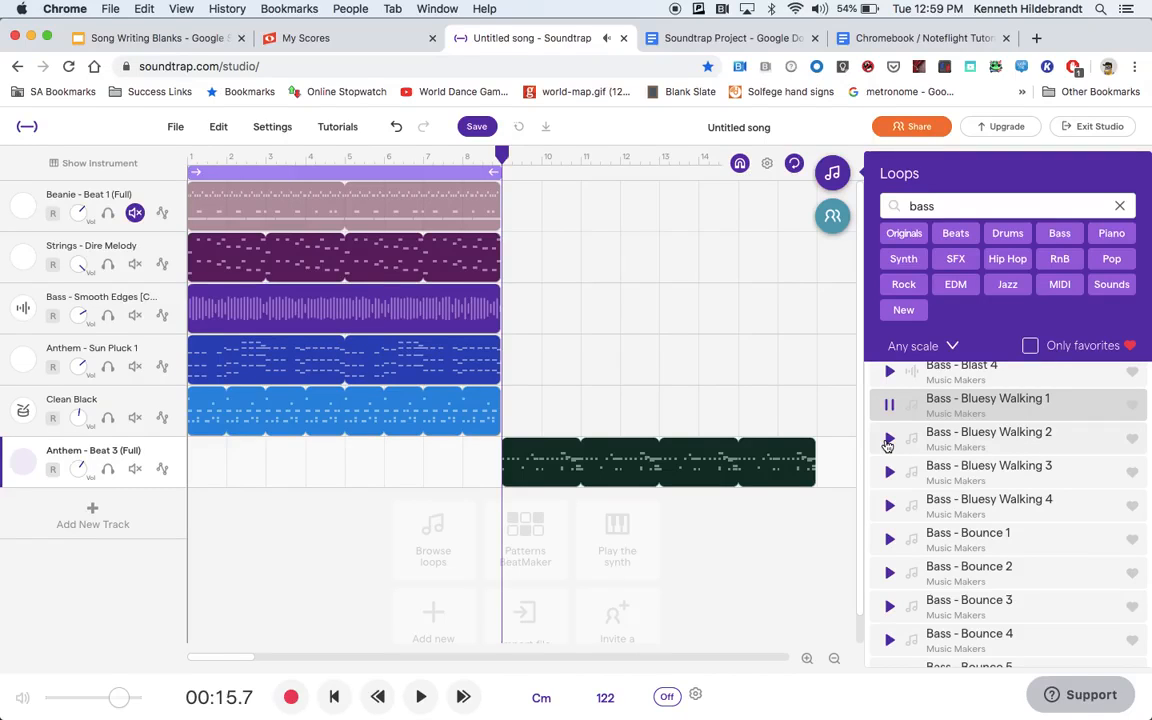
pyautogui.click(888, 440)
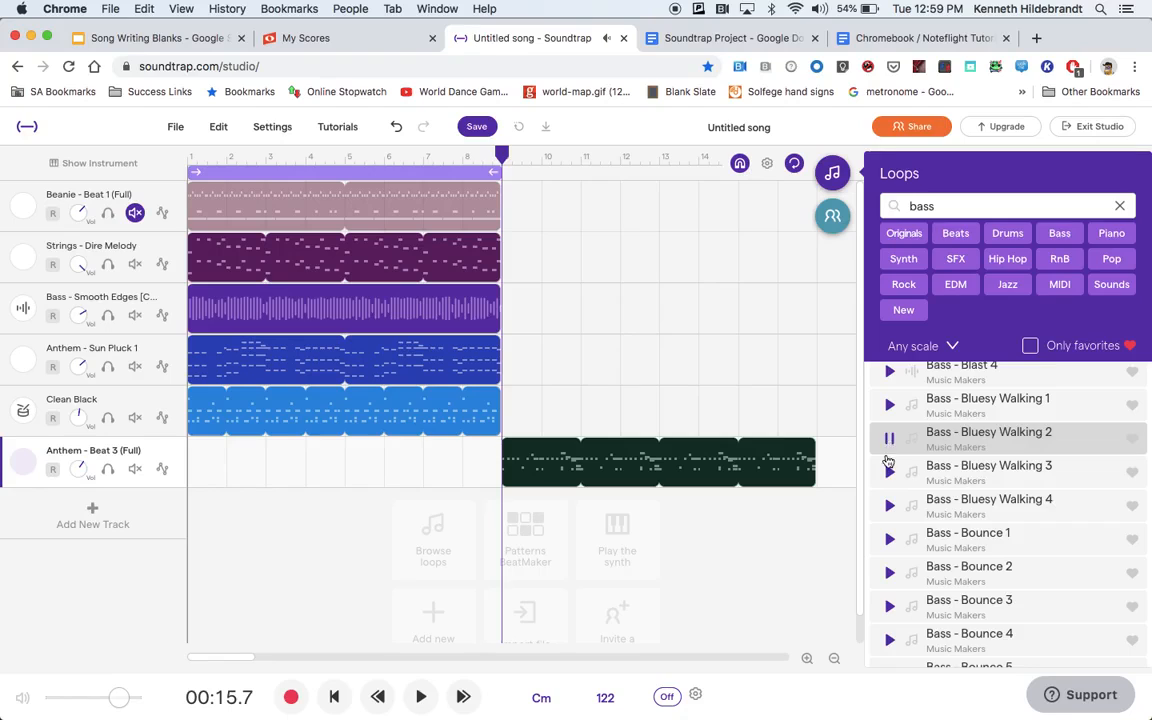
pyautogui.click(889, 473)
pyautogui.click(889, 506)
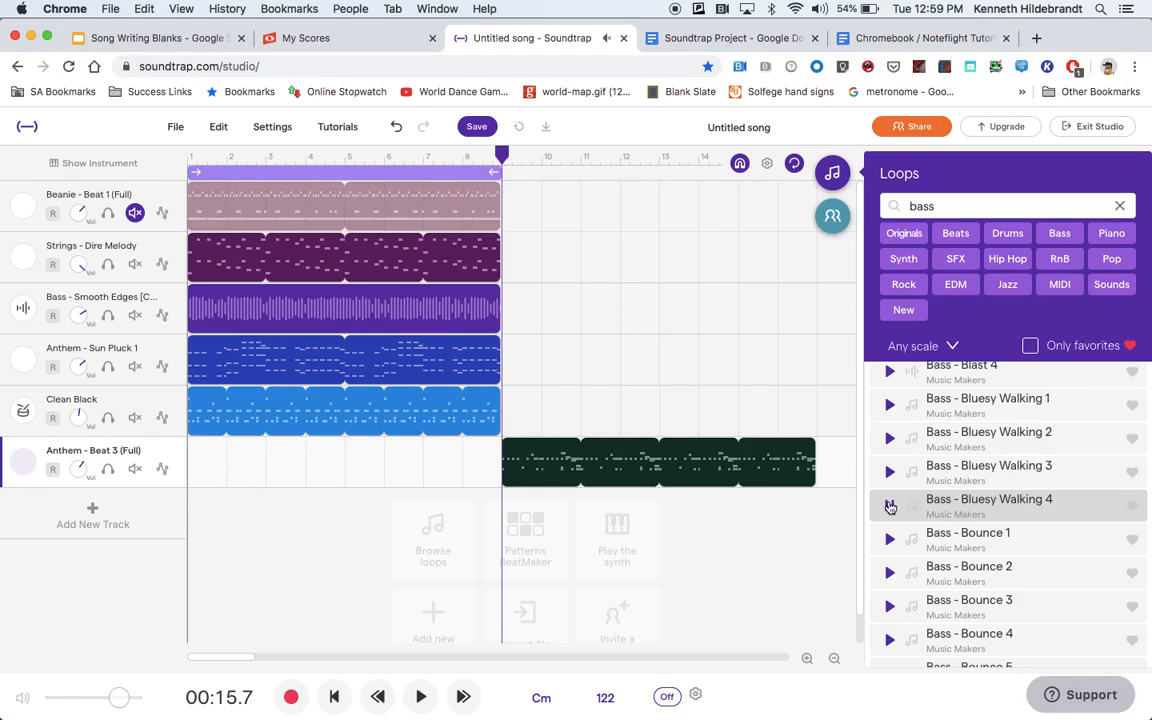
# - Add the Bass - Bluesy Walking 1 loop on a new track starting at measure 9, and turn off the cycle region
pyautogui.doubleClick(960, 403)
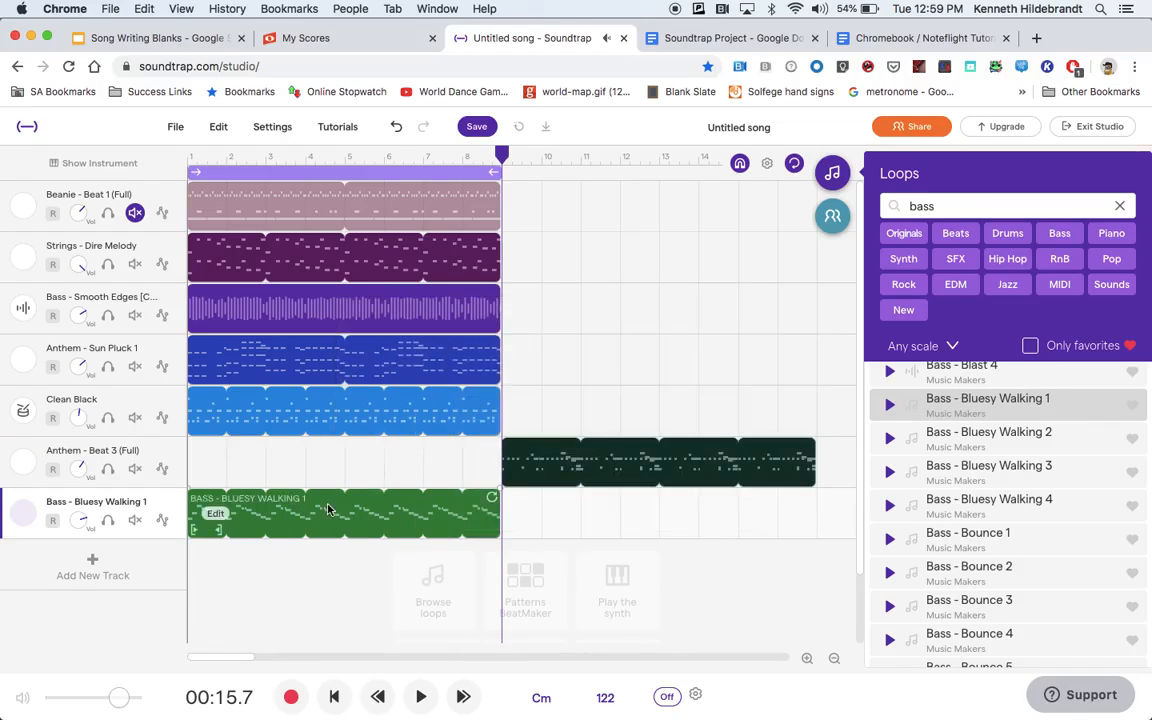
pyautogui.moveTo(329, 497); pyautogui.dragTo(646, 534)
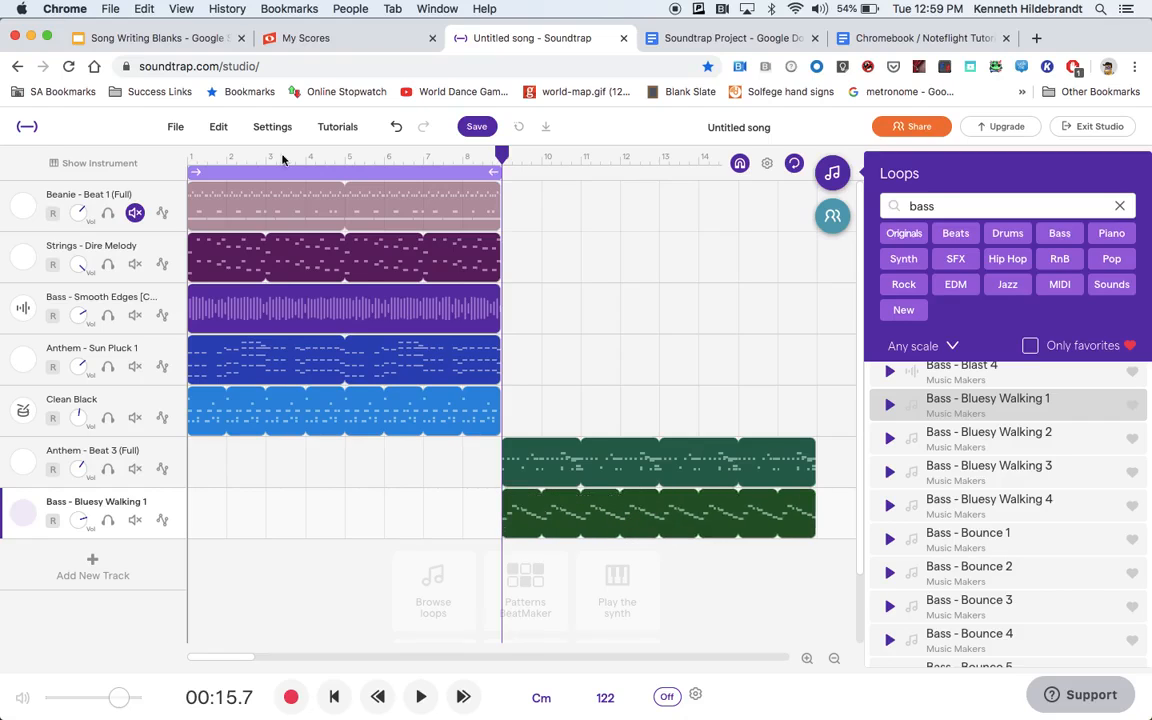
pyautogui.click(296, 172)
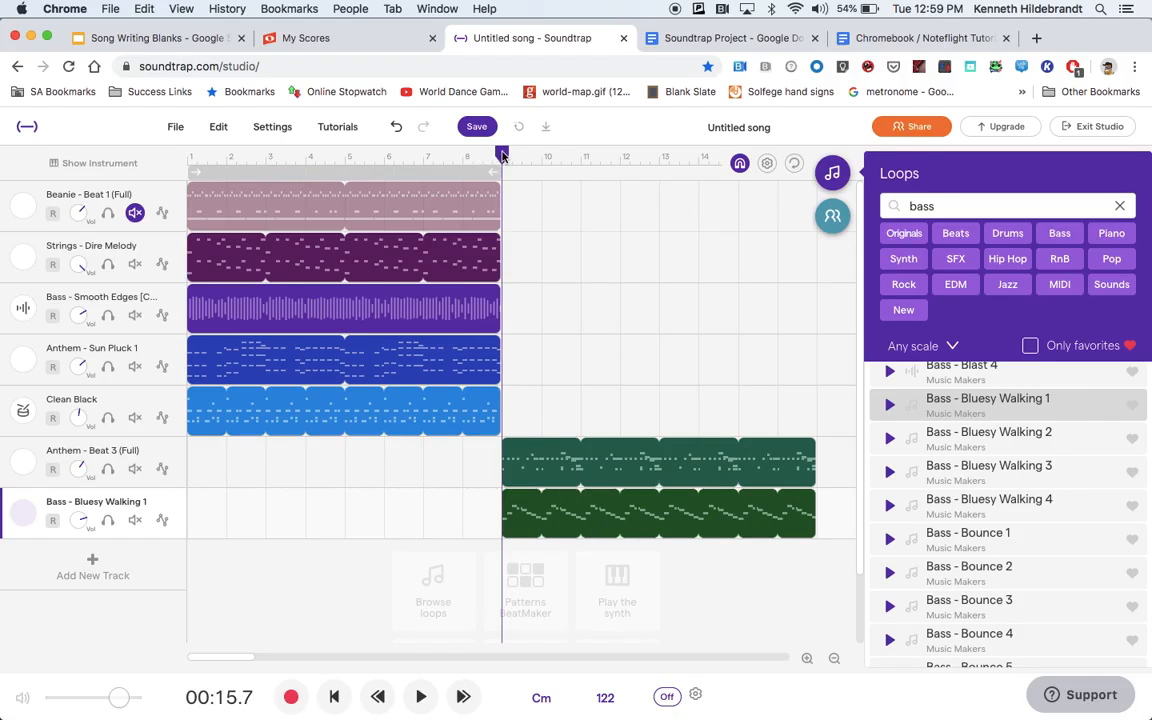
# - Listen to the new drum and bass section from measure 9 with the loop library closed, and return the playhead to measure 9
pyautogui.click(420, 697)
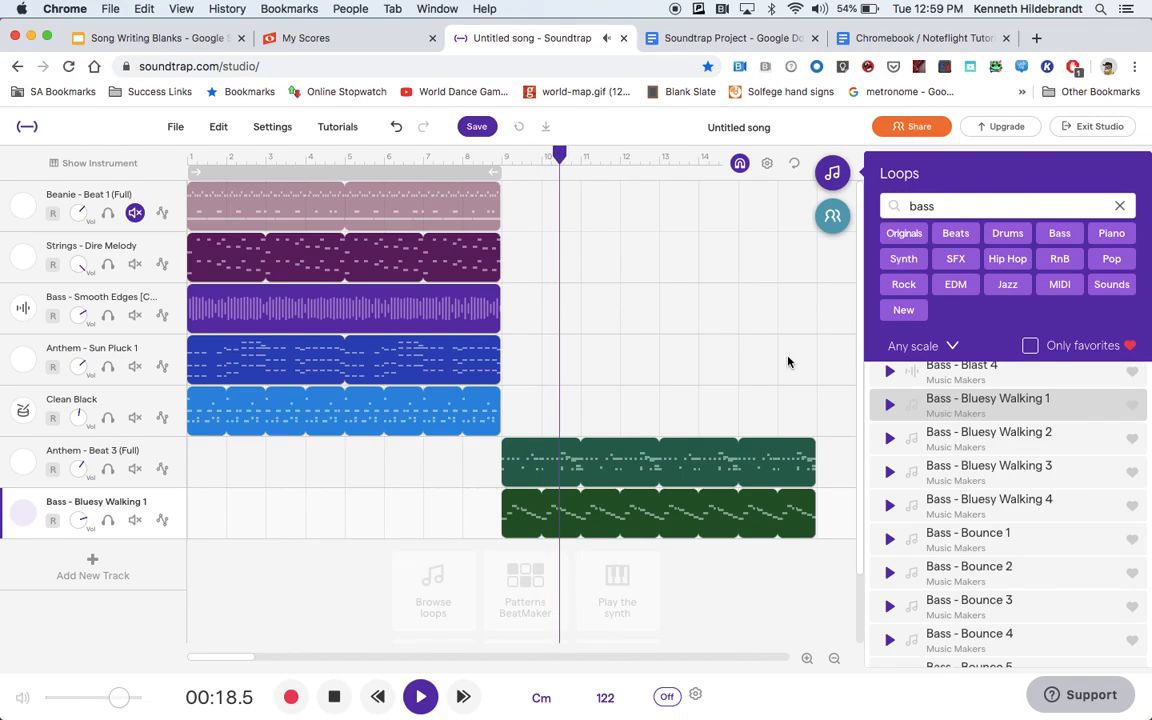
pyautogui.click(832, 172)
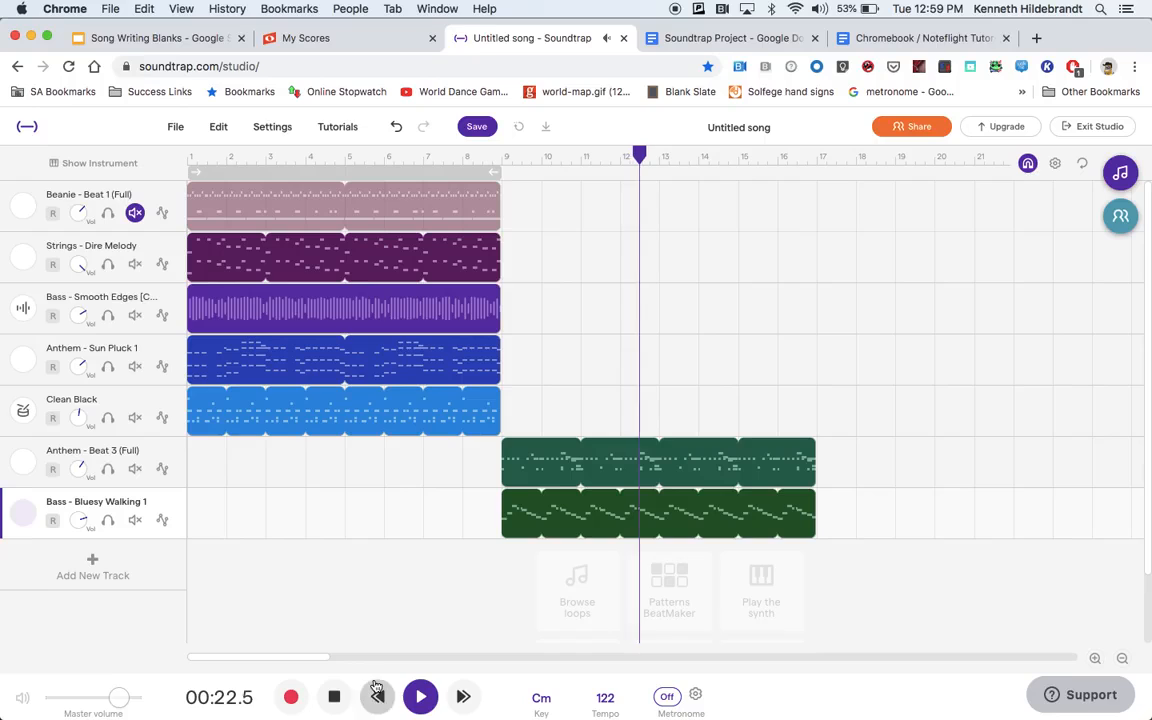
pyautogui.click(336, 697)
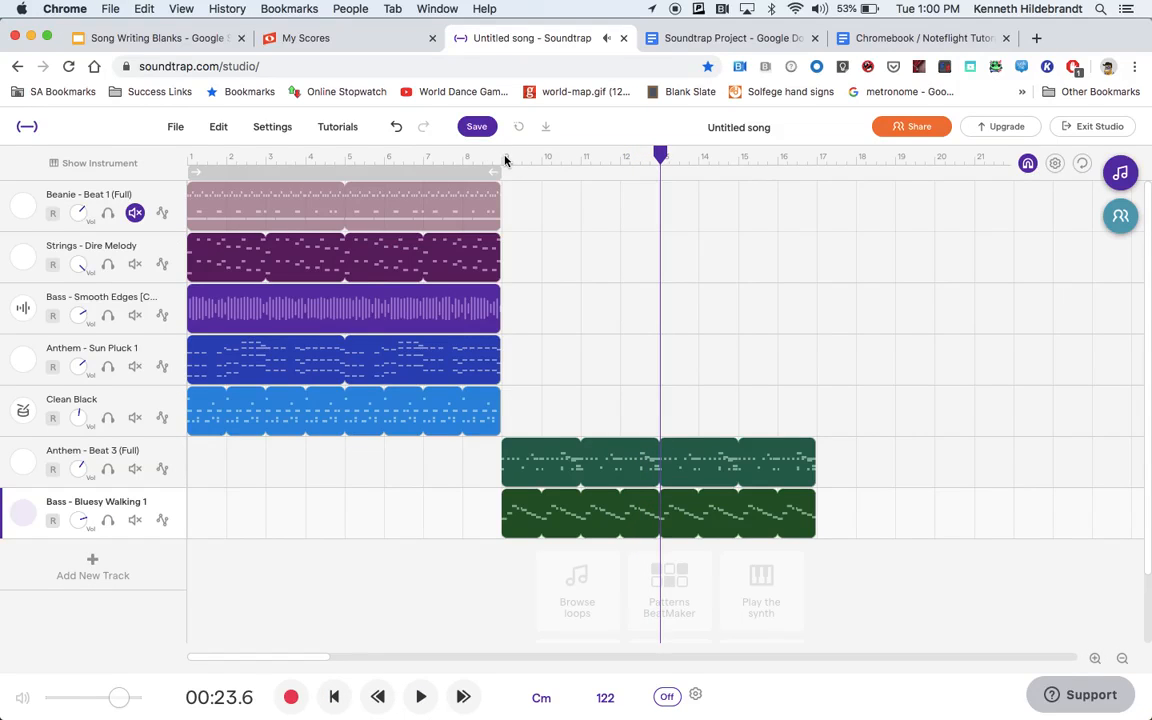
pyautogui.moveTo(660, 155); pyautogui.dragTo(505, 156)
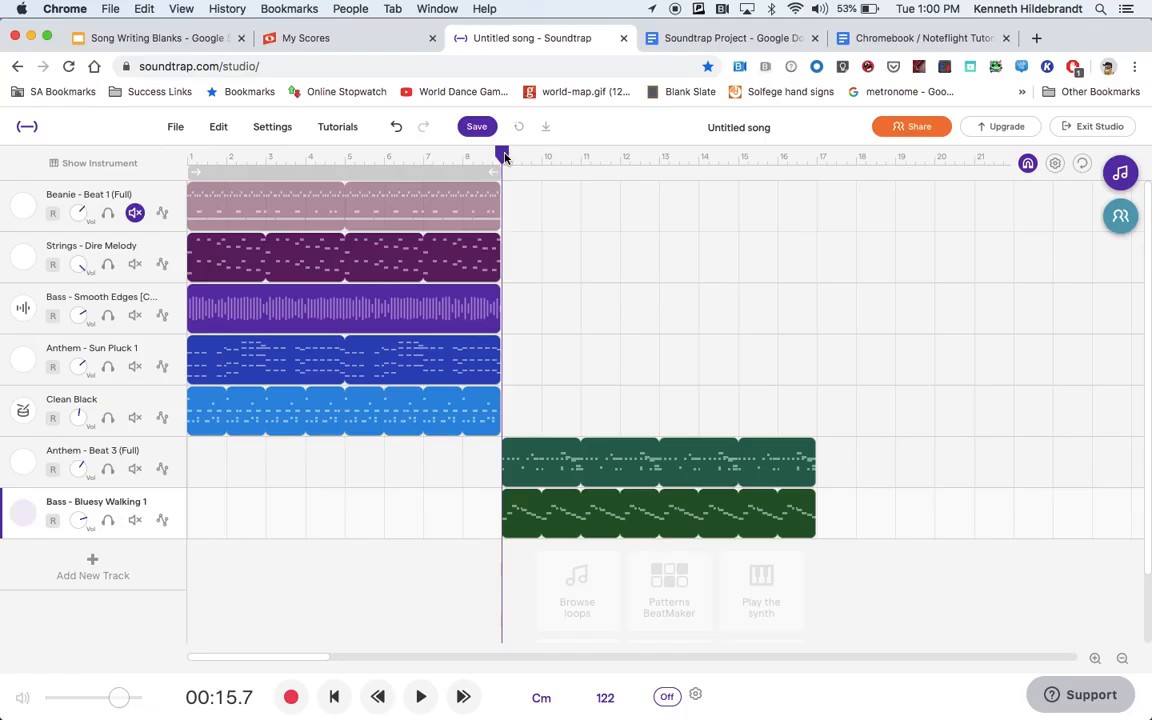
# - Search the loop library for "melody" and preview Synth - Melody 1
pyautogui.click(1122, 176)
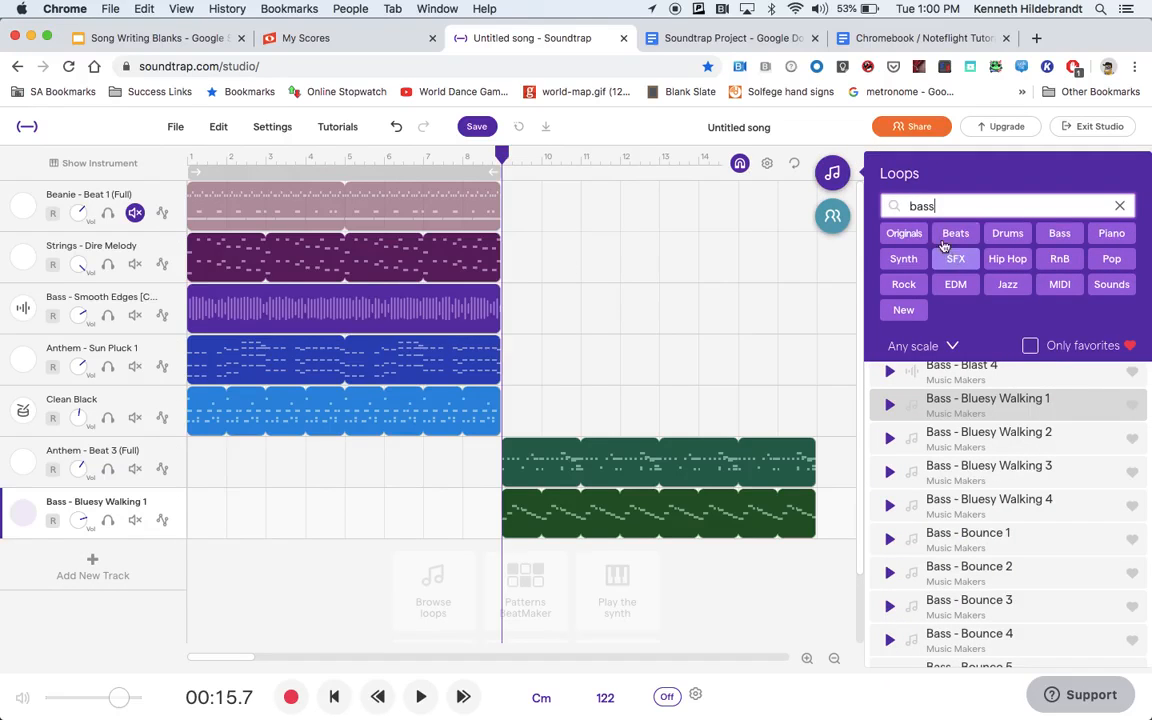
pyautogui.doubleClick(938, 206)
pyautogui.write('melody')
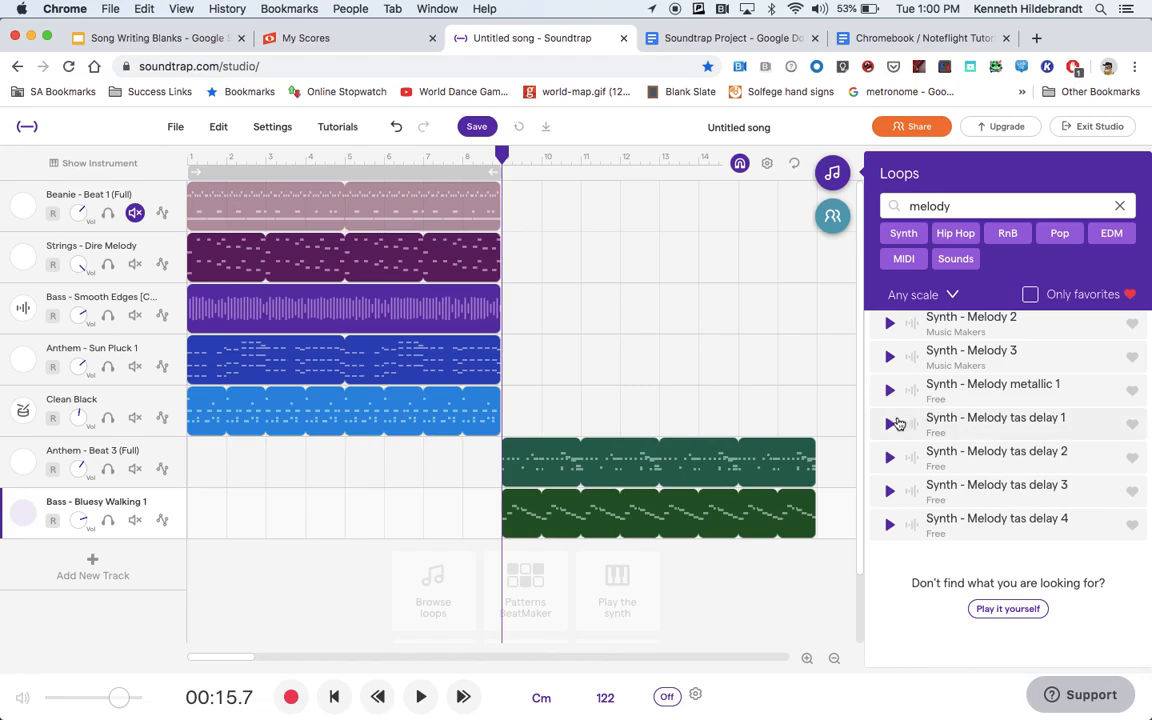
pyautogui.scroll(2, 910, 376)
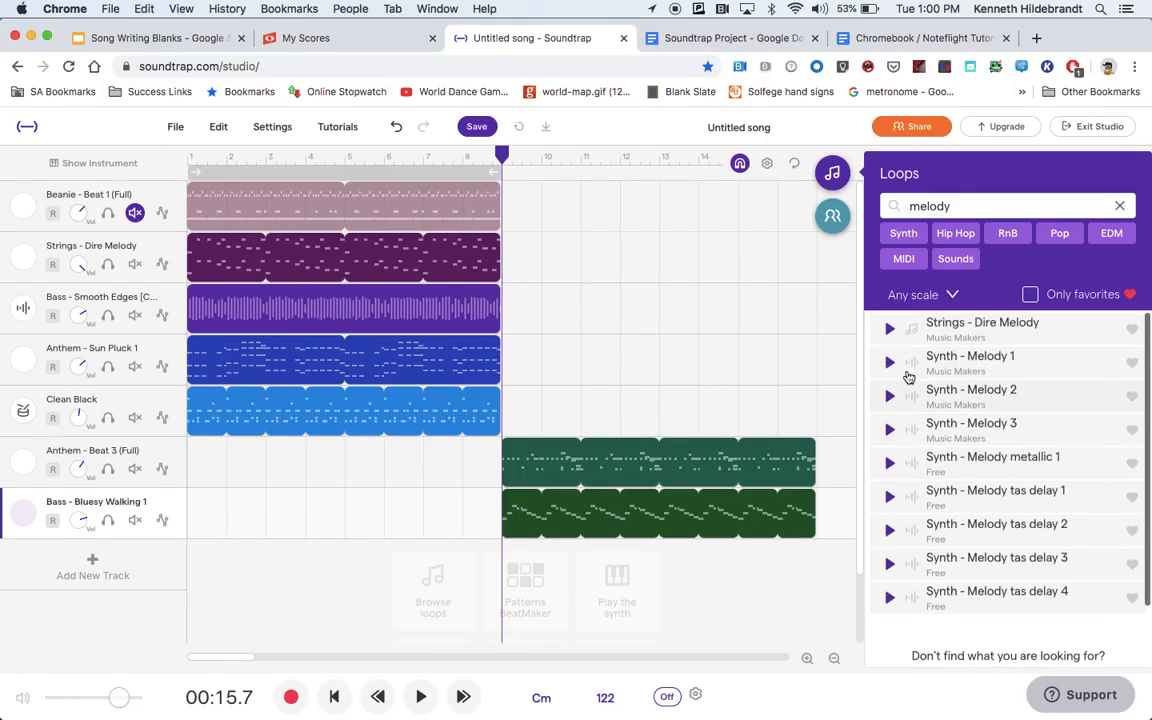
pyautogui.click(891, 366)
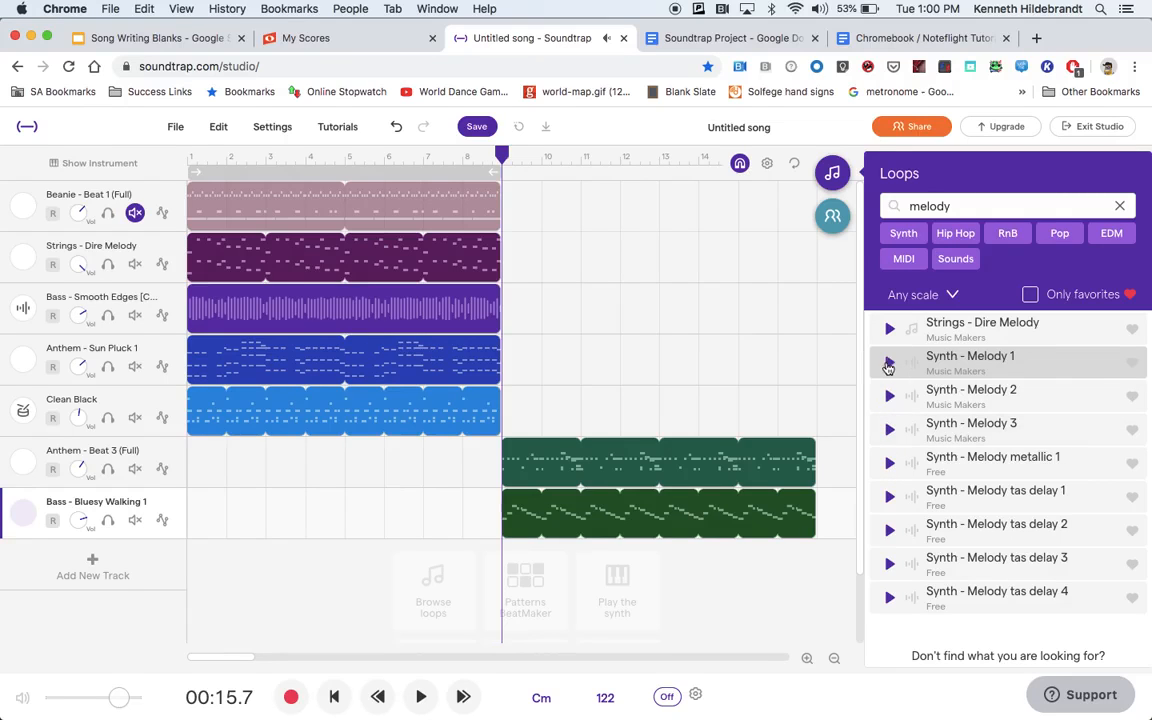
pyautogui.click(888, 364)
# - Search the loop library for "trumpet" and preview Horns - Funky 1 Trumpet and Horns - Funky 2 Trumpet
pyautogui.doubleClick(958, 206)
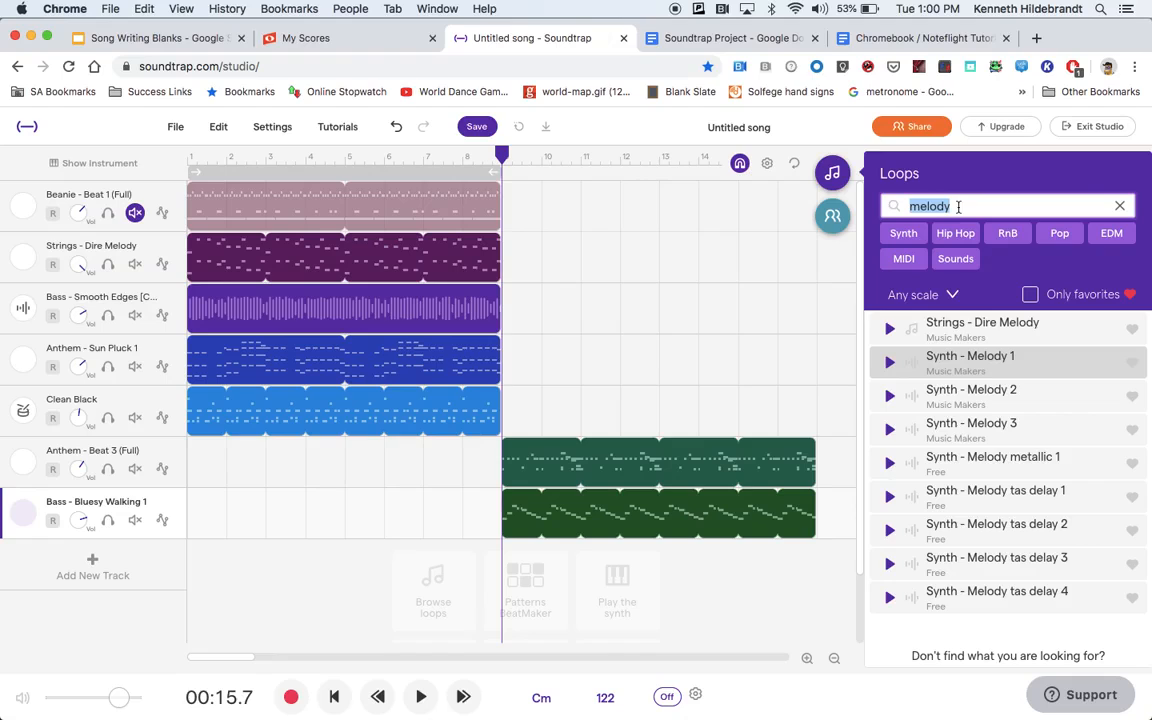
pyautogui.write('trumpet')
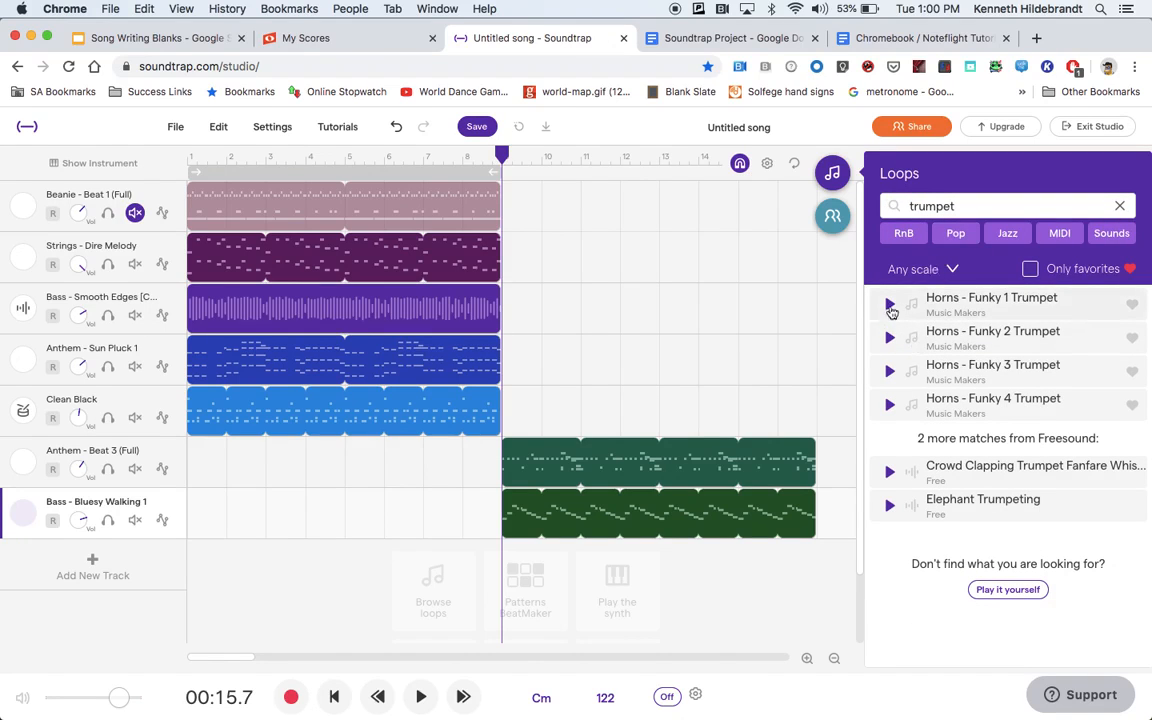
pyautogui.click(890, 306)
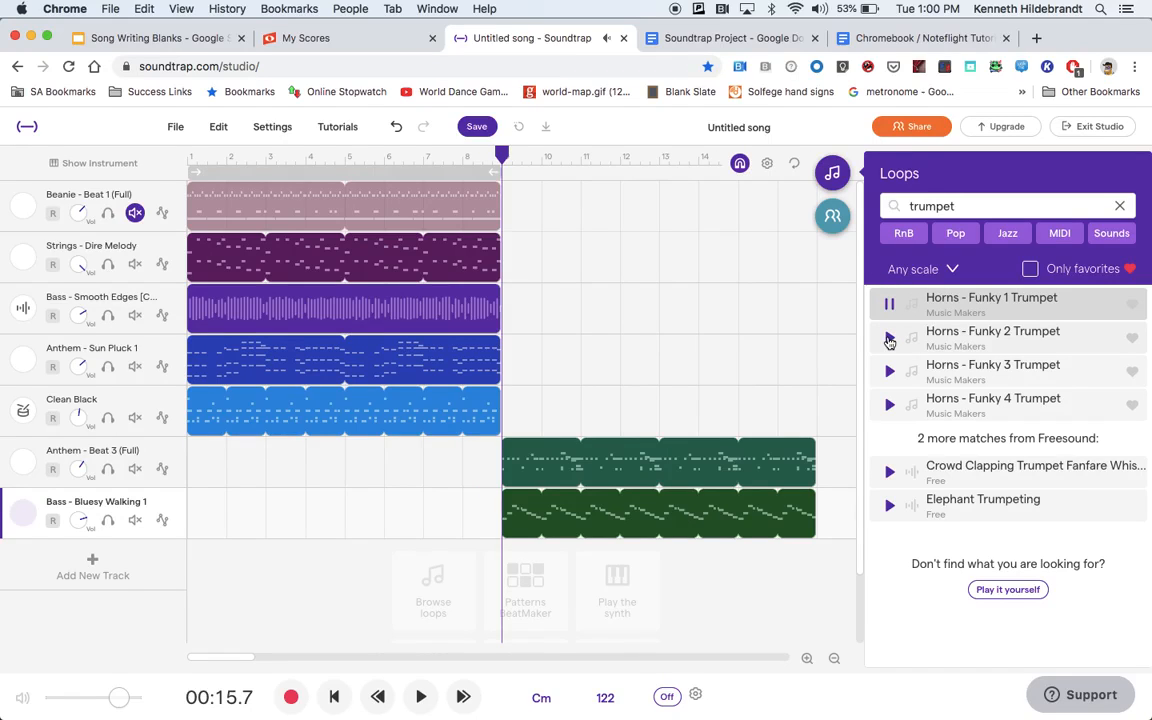
pyautogui.click(889, 339)
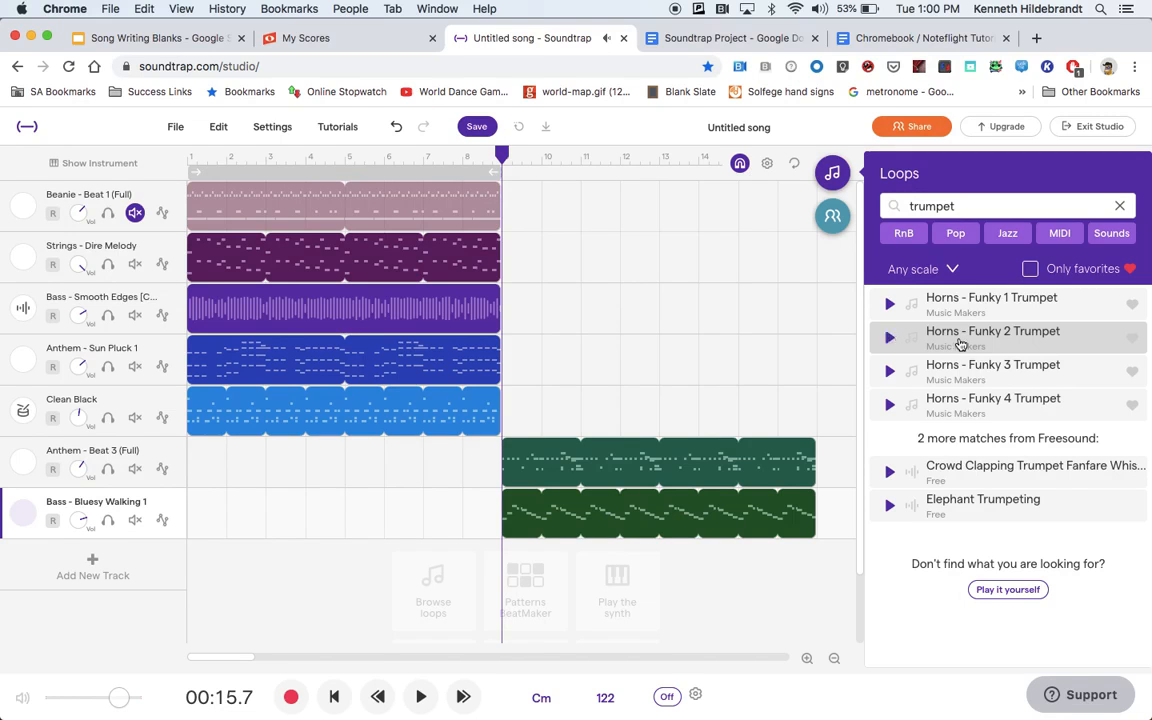
# - Add the Horns - Funky 2 Trumpet loop on a new track starting at measure 9, and listen to the section from there
pyautogui.moveTo(889, 335); pyautogui.dragTo(250, 565)
pyautogui.moveTo(319, 550); pyautogui.dragTo(641, 597)
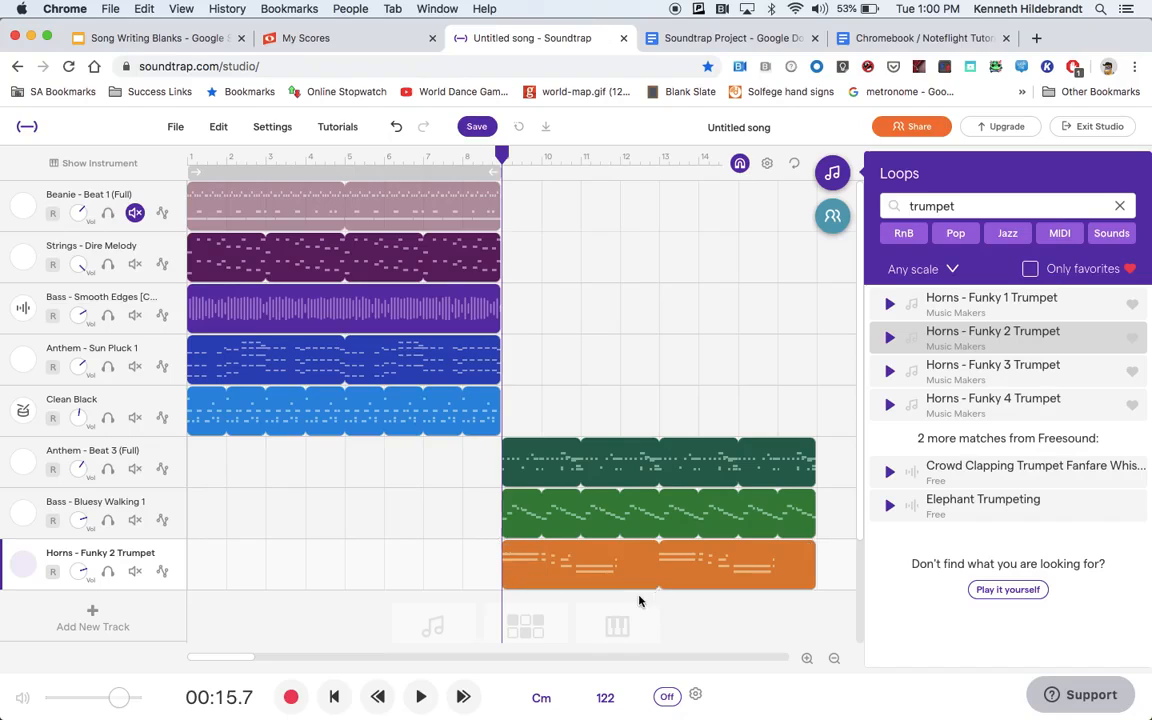
pyautogui.click(416, 698)
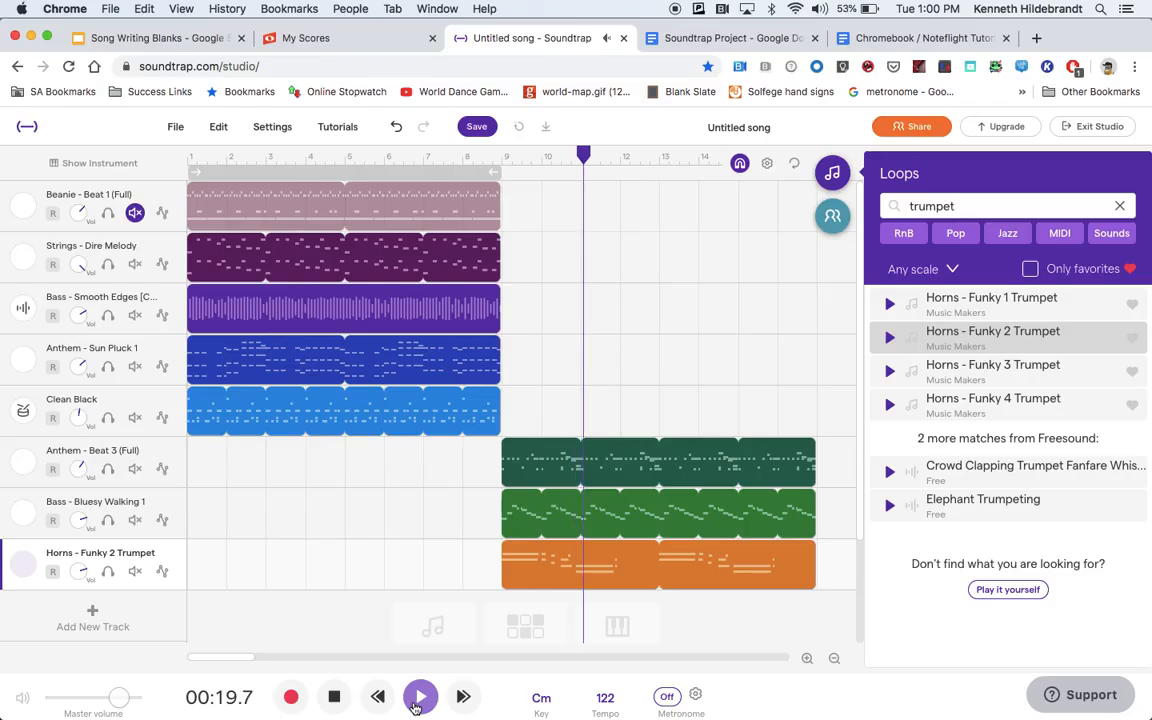
pyautogui.click(335, 698)
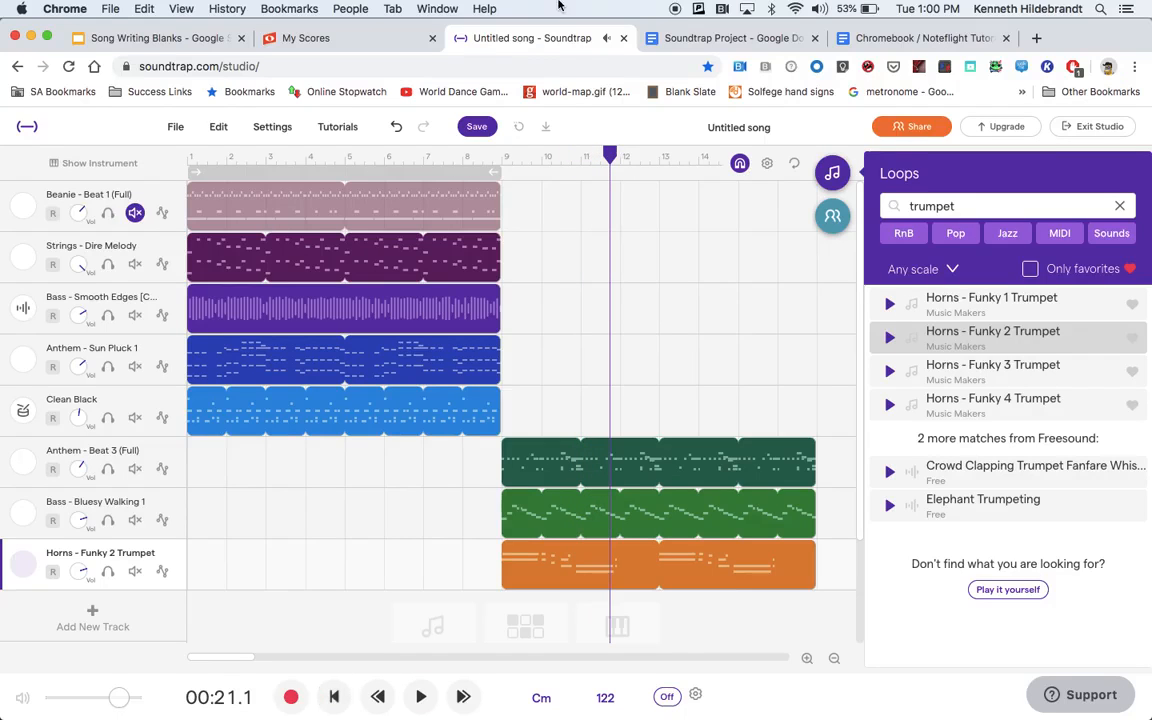
pyautogui.moveTo(610, 155); pyautogui.dragTo(502, 145)
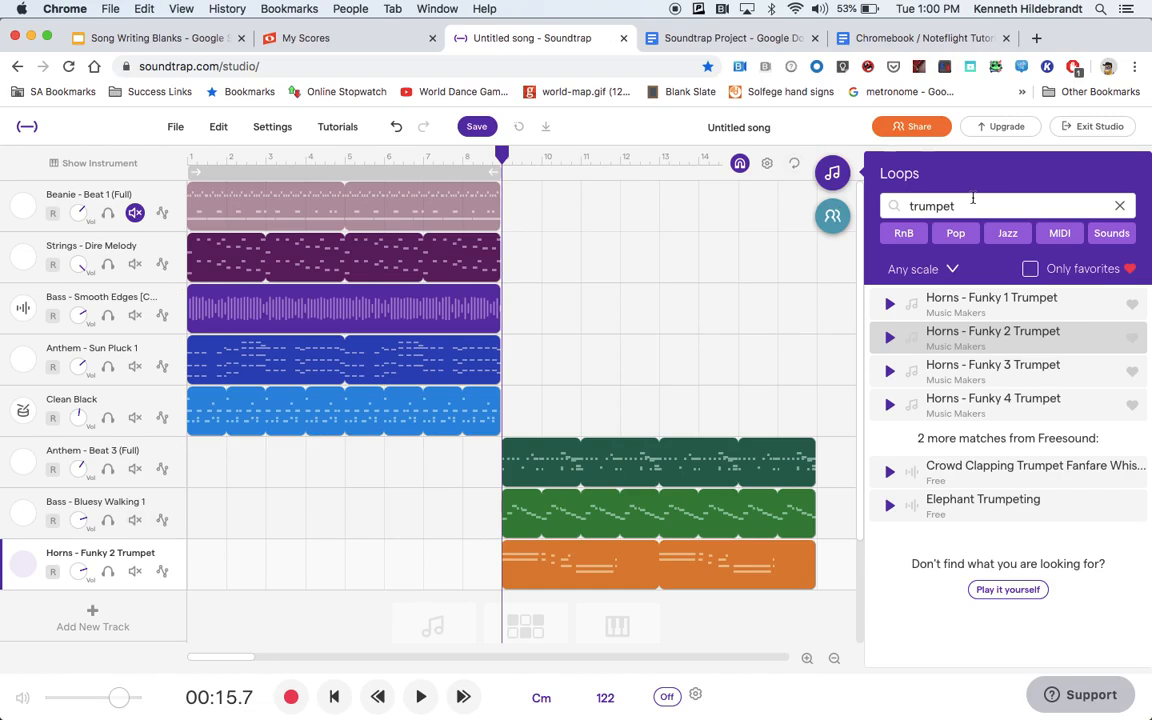
# - Search the loop library for "guitar" and browse to the Guitar - Acoustic Pop Soft loops
pyautogui.click(1120, 207)
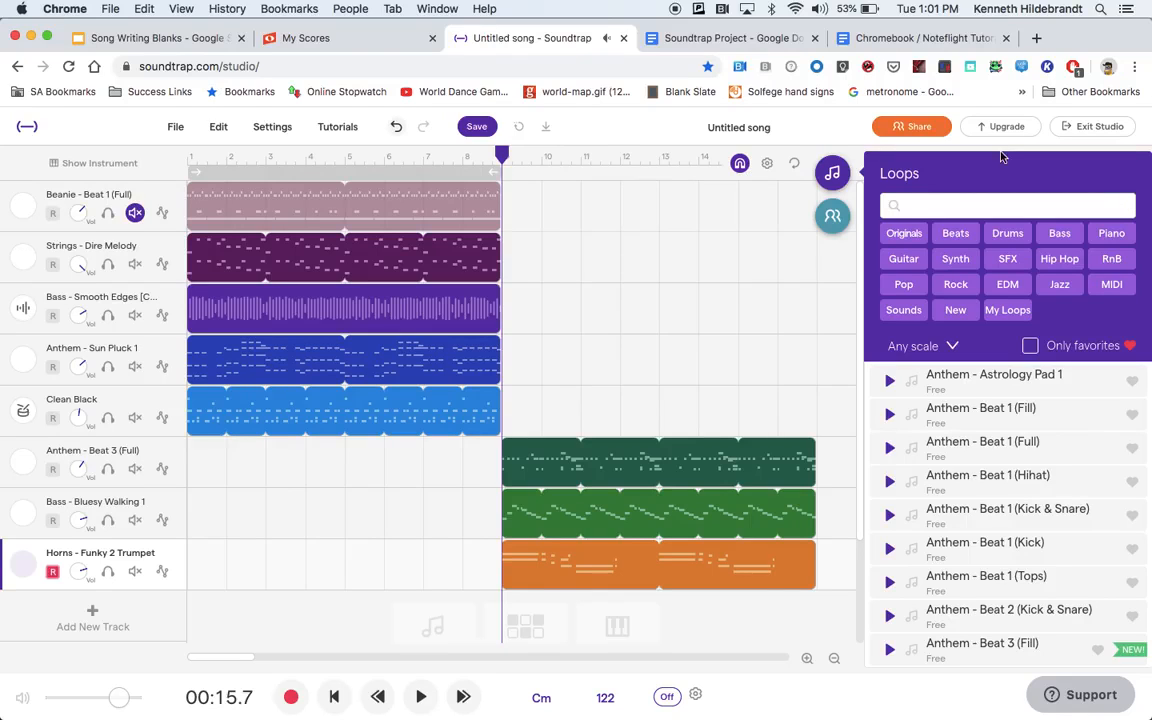
pyautogui.click(941, 208)
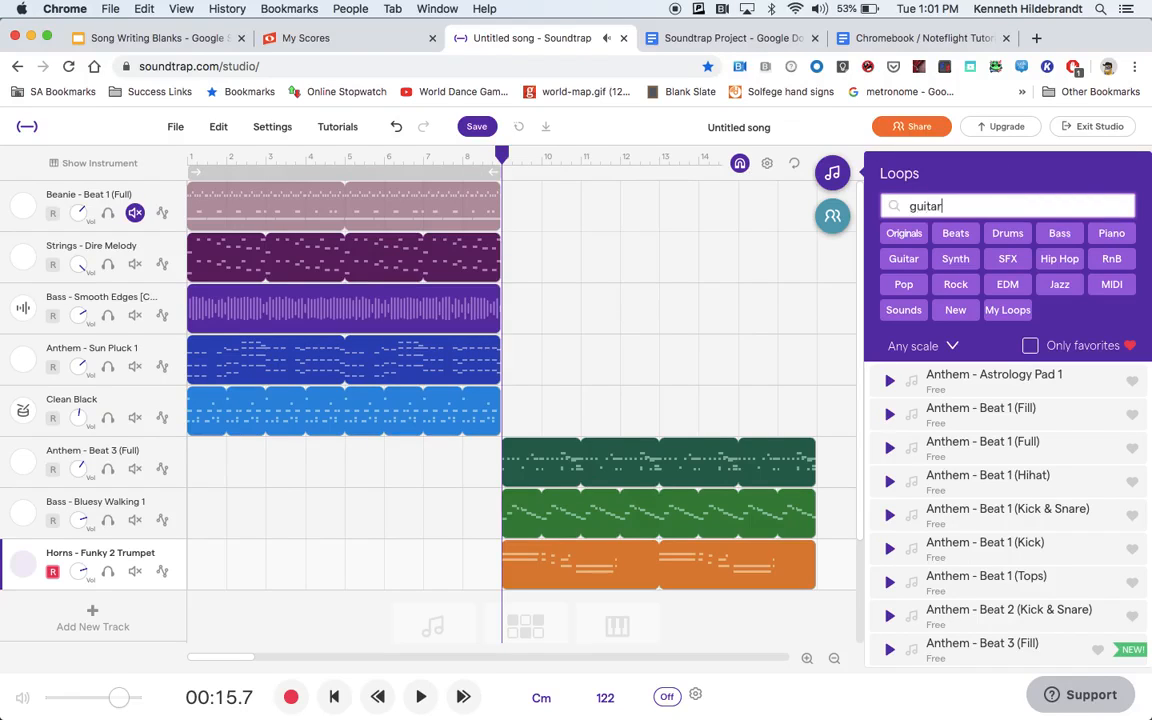
pyautogui.write('guitar')
pyautogui.press('Return')
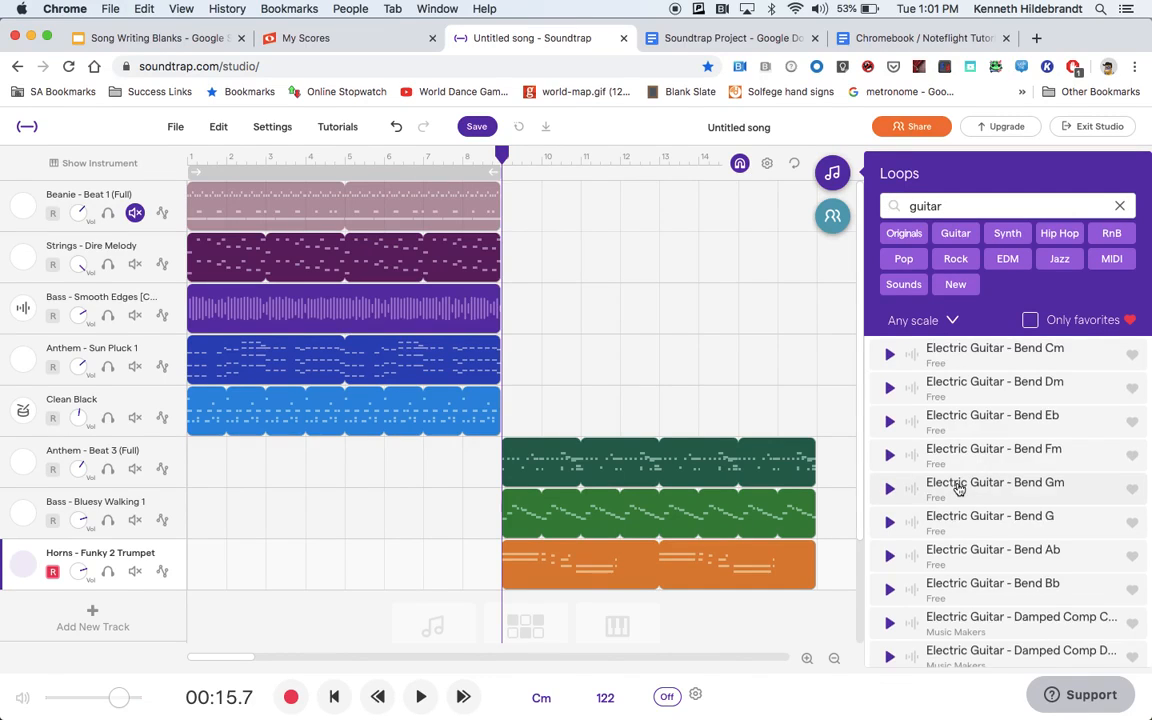
pyautogui.scroll(-10, 962, 515)
pyautogui.scroll(-5, 958, 488)
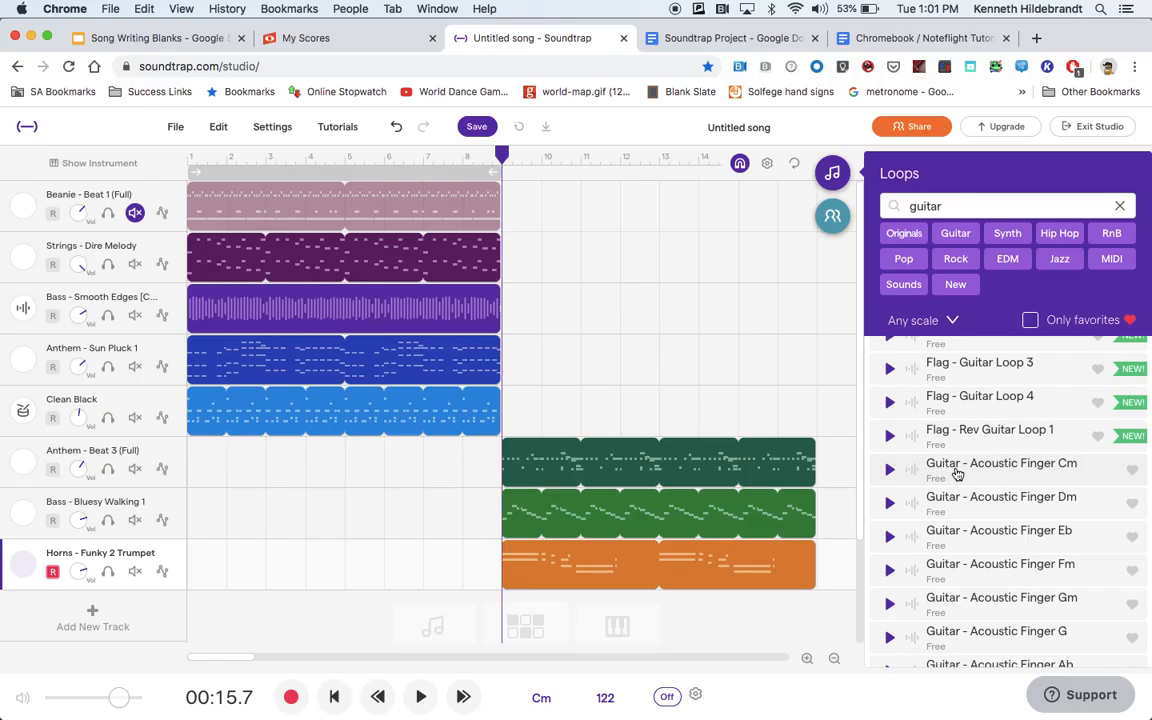
pyautogui.scroll(-3, 957, 474)
pyautogui.scroll(-1, 957, 472)
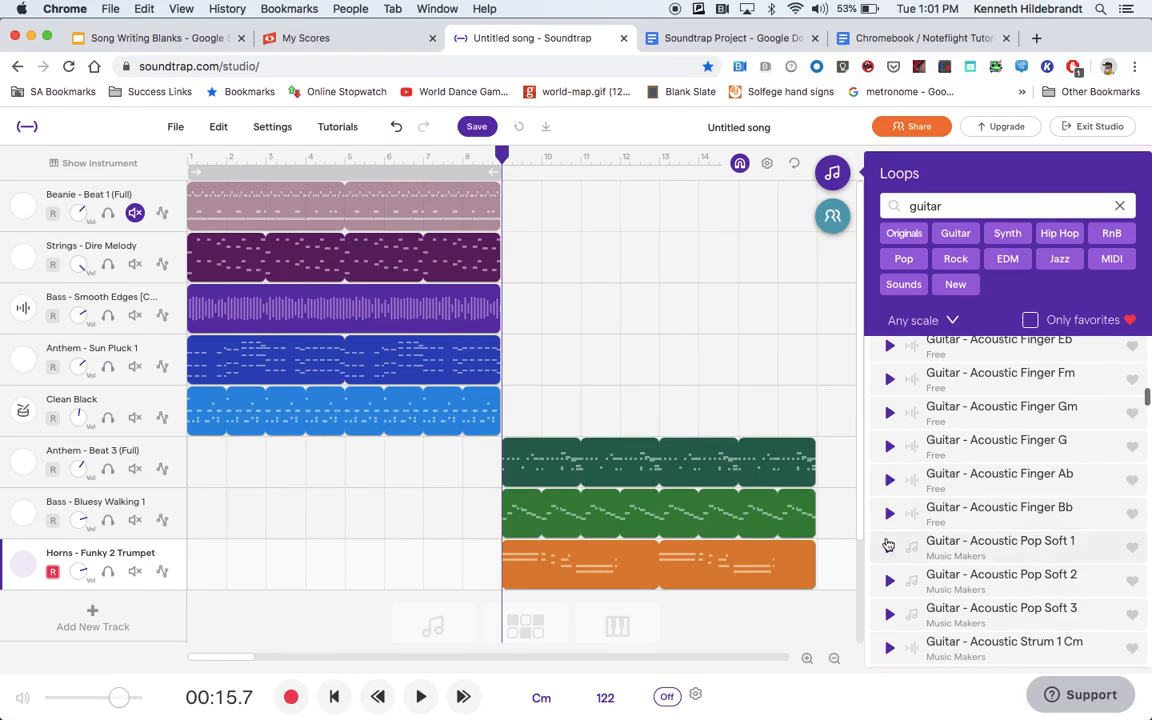
# - Preview the Guitar - Acoustic Pop Soft loops 1 to 3
pyautogui.click(890, 548)
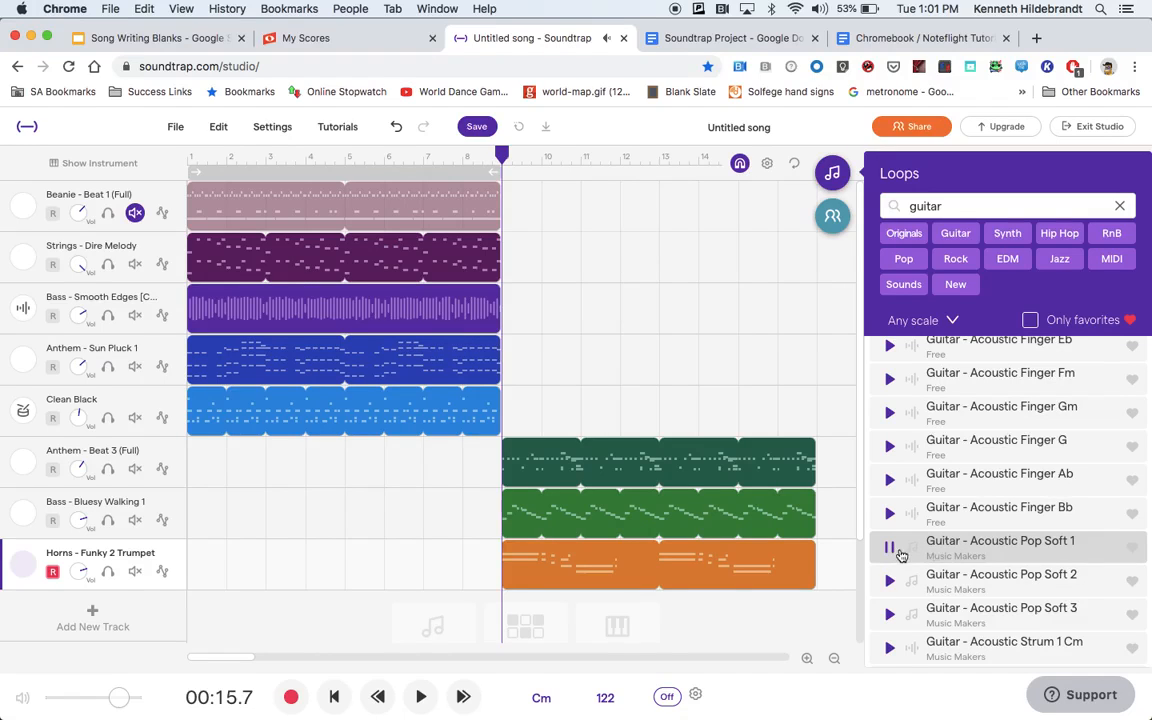
pyautogui.click(889, 581)
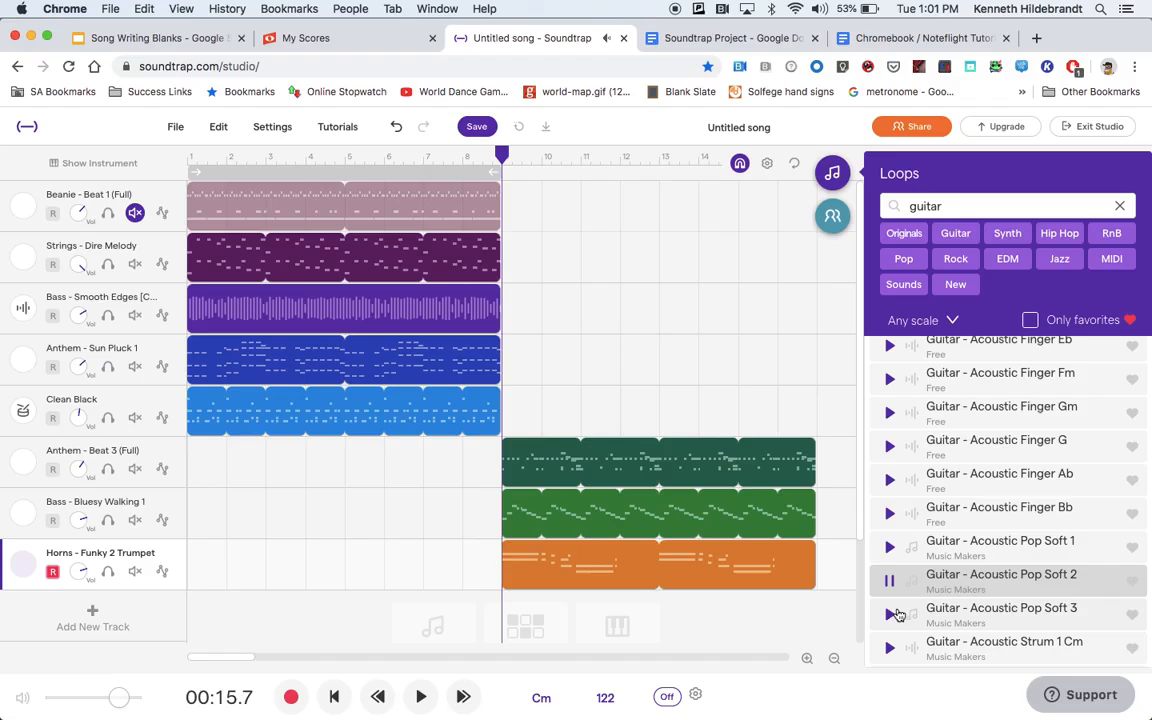
pyautogui.click(889, 614)
pyautogui.scroll(-5, 893, 619)
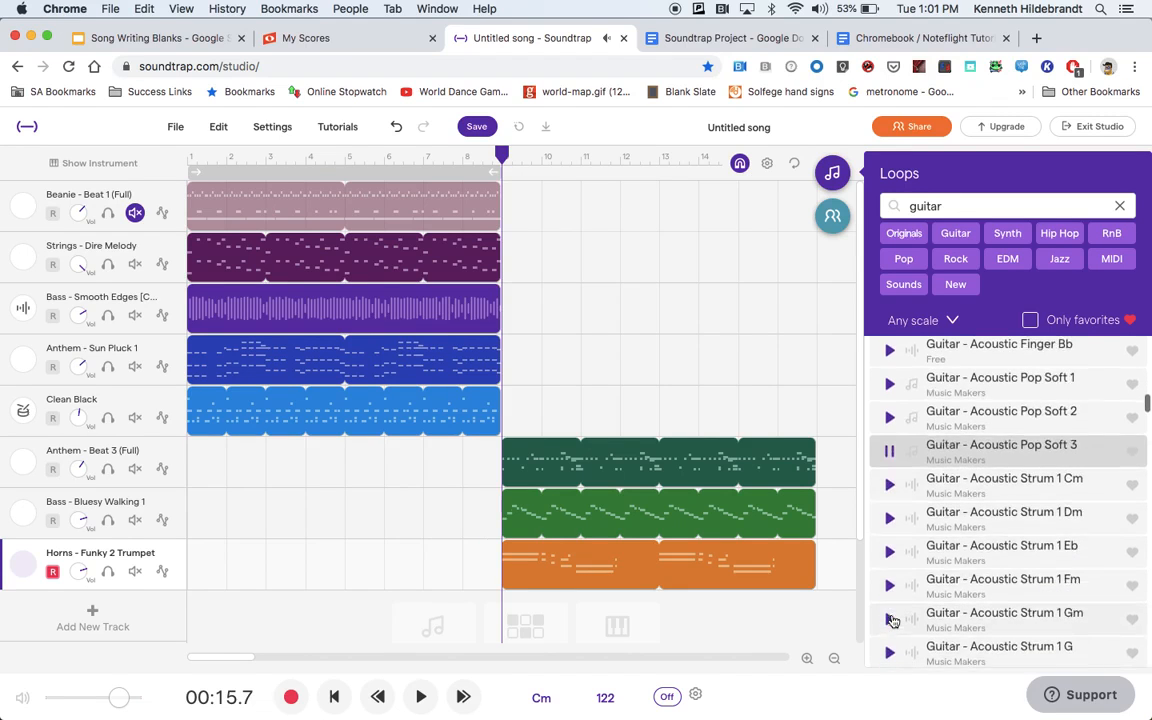
pyautogui.scroll(5, 890, 618)
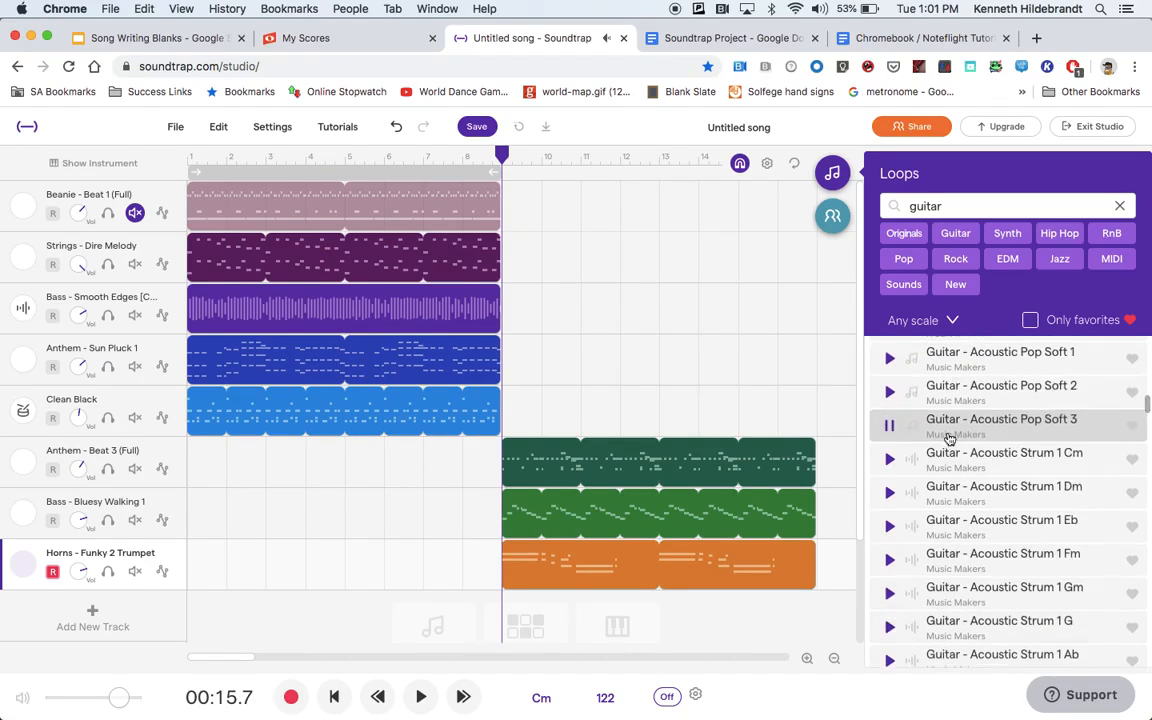
# - Add the Guitar - Acoustic Pop Soft 3 loop on a new track starting at measure 9, and listen to the section with it
pyautogui.doubleClick(950, 432)
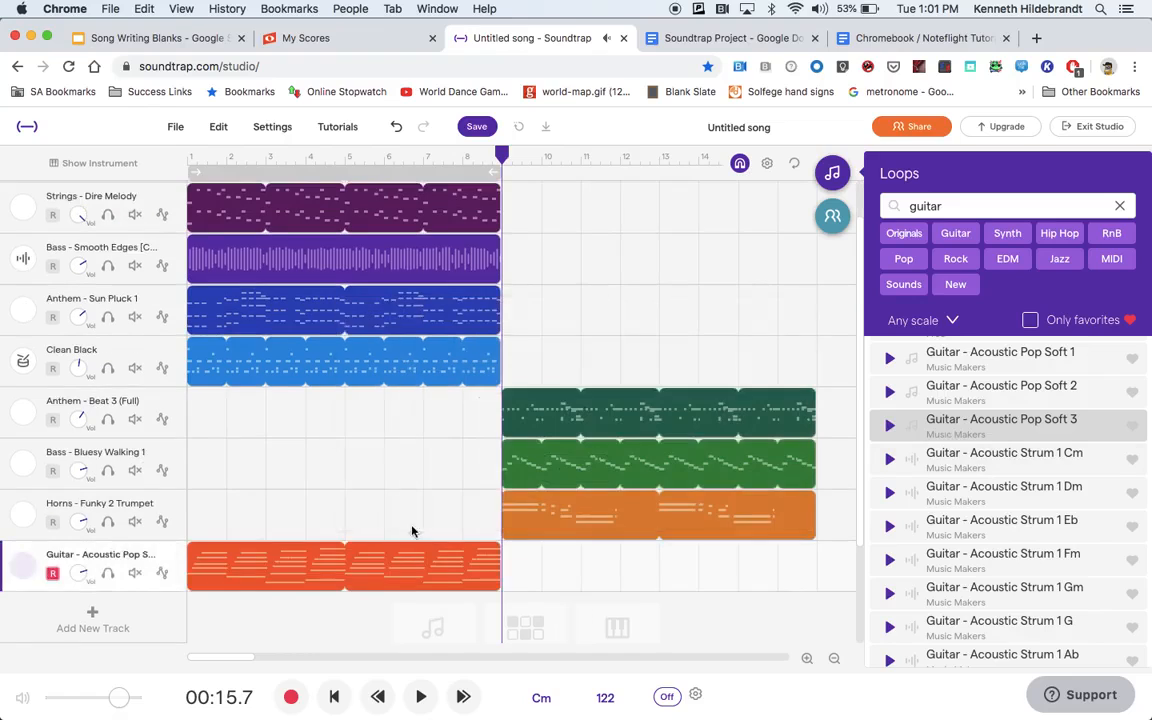
pyautogui.moveTo(437, 558); pyautogui.dragTo(667, 568)
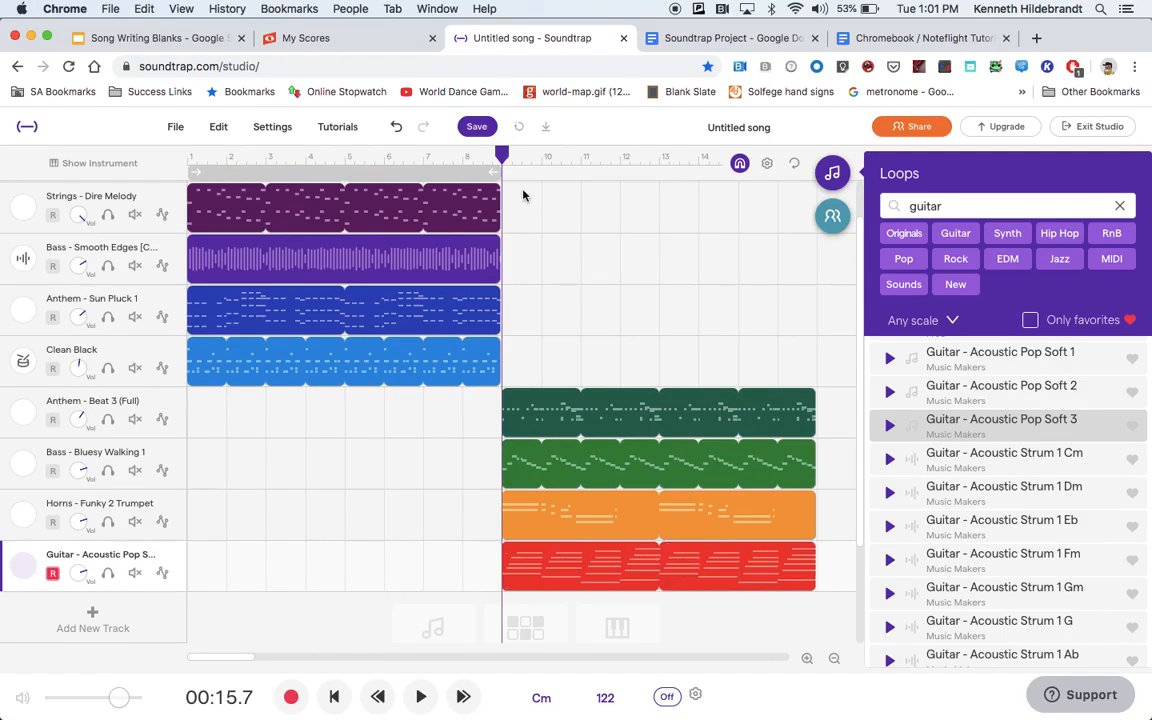
pyautogui.click(421, 694)
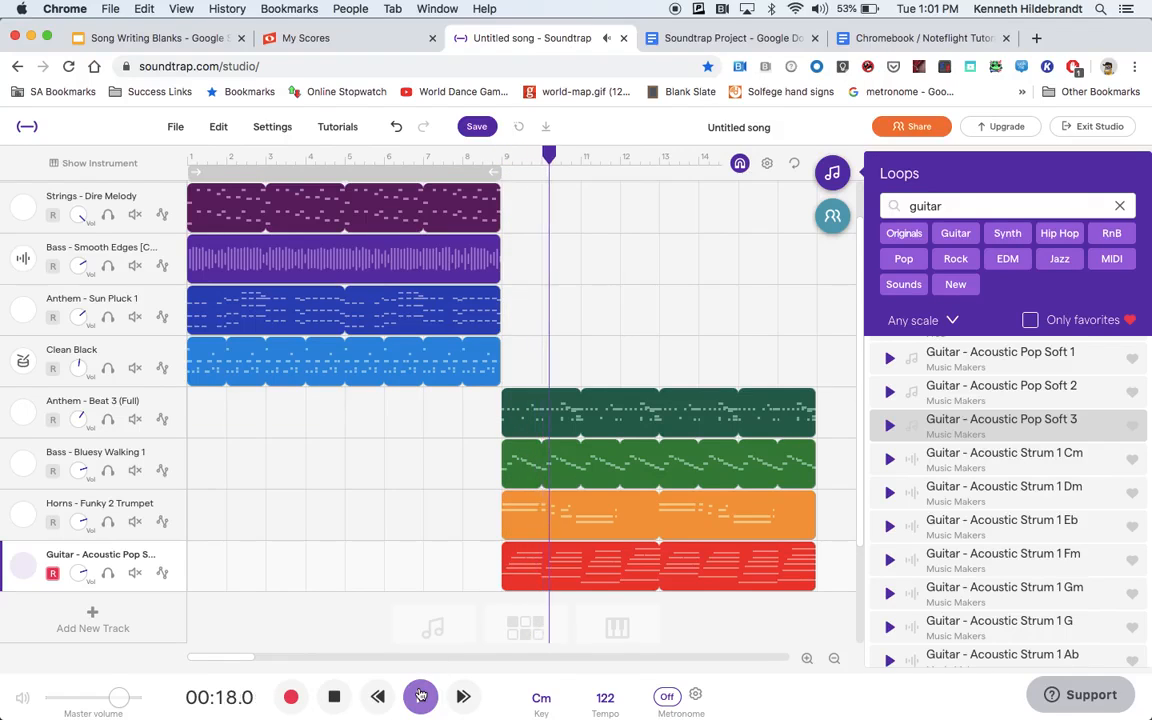
pyautogui.click(334, 699)
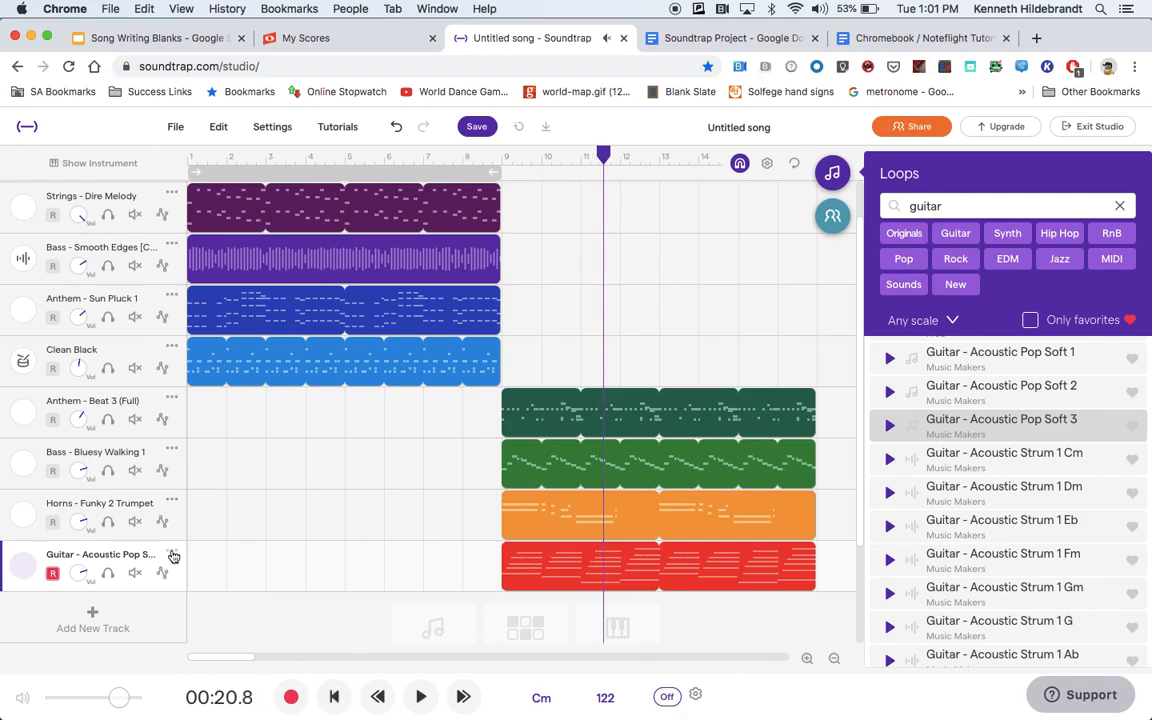
# - Delete the Guitar - Acoustic Pop Soft 3 track and undo the deletion
pyautogui.click(176, 555)
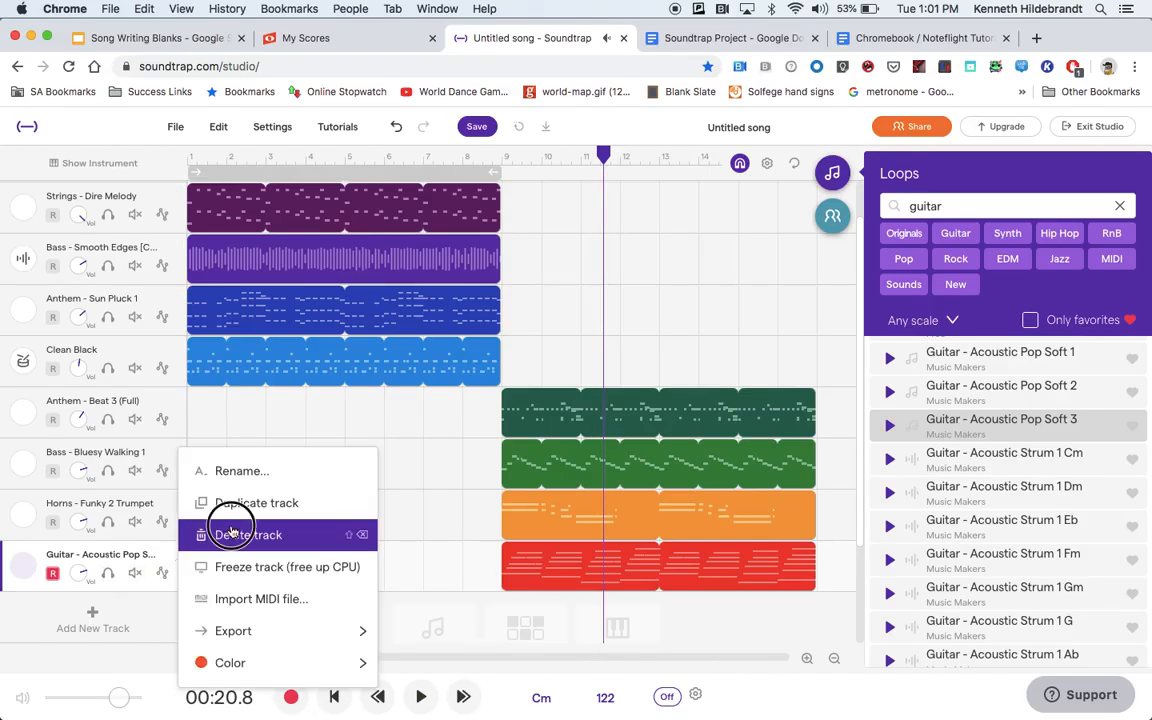
pyautogui.click(228, 462)
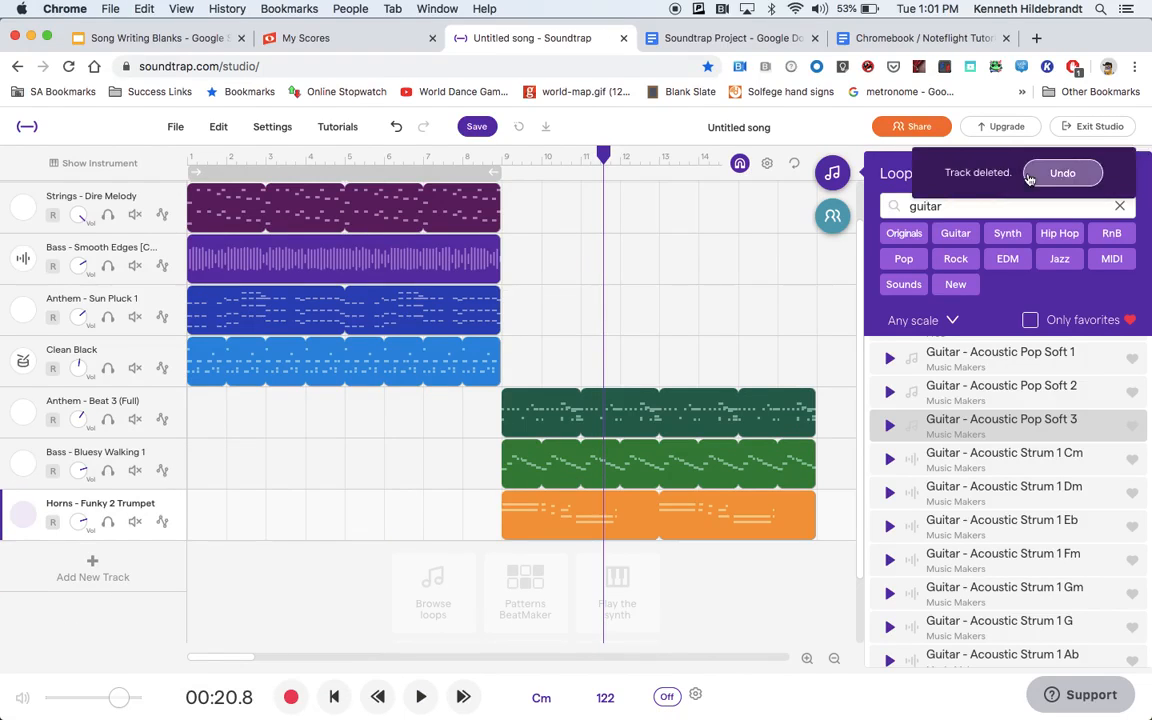
pyautogui.press('super+z')
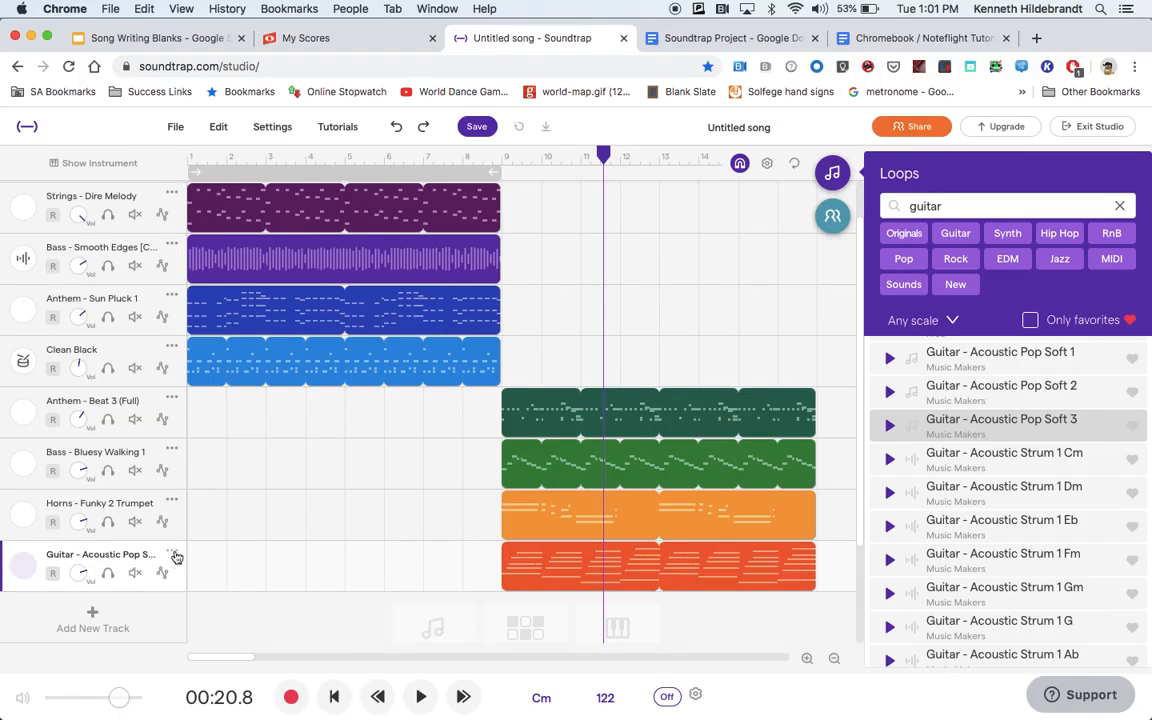
# - Delete the Guitar - Acoustic Pop Soft 3 track and preview the Guitar - Auzzy loop from the library
pyautogui.click(173, 555)
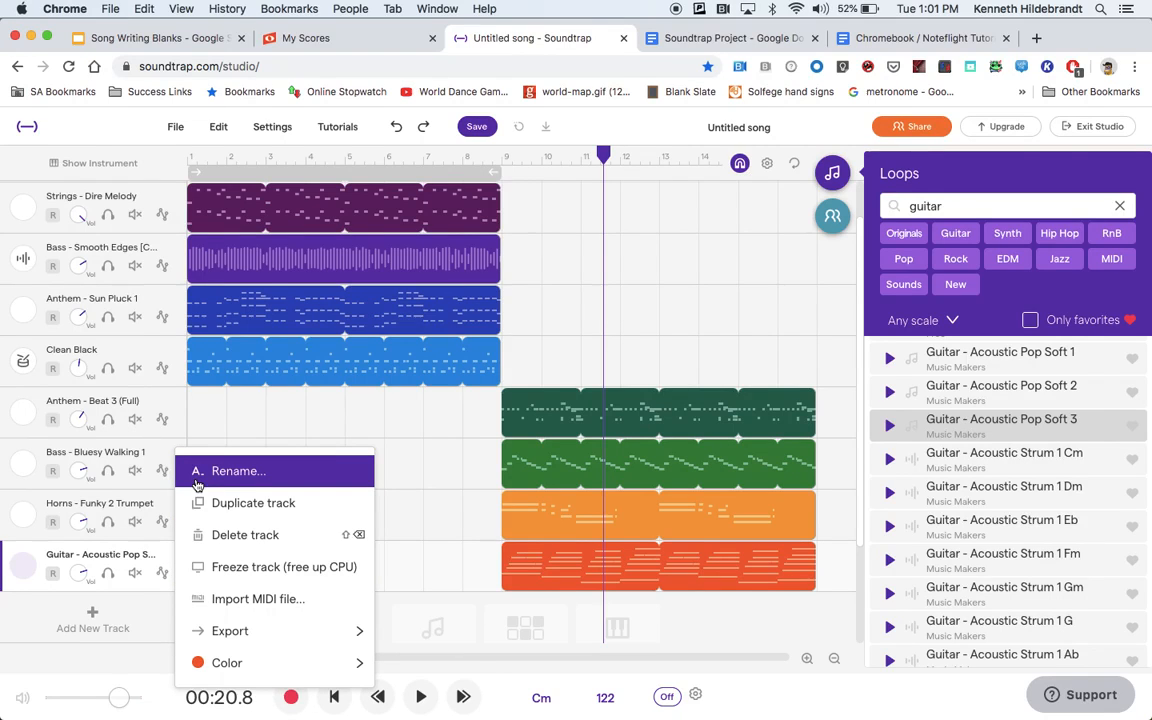
pyautogui.click(220, 536)
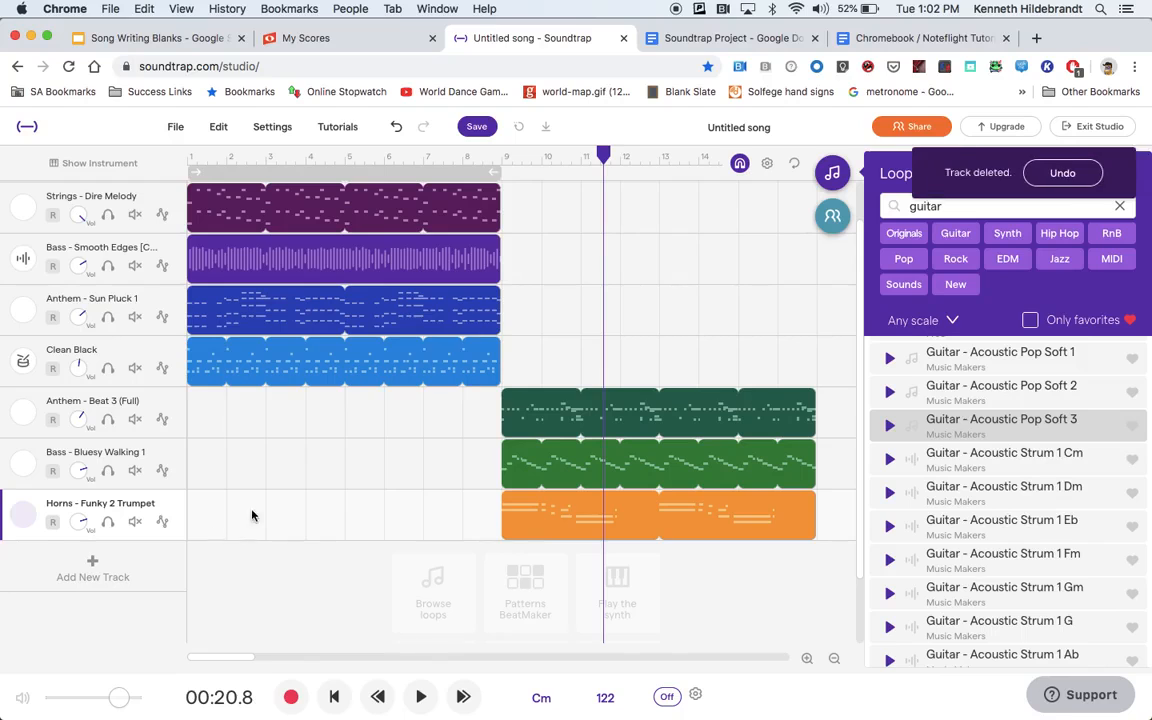
pyautogui.scroll(-3, 930, 612)
pyautogui.scroll(-10, 930, 612)
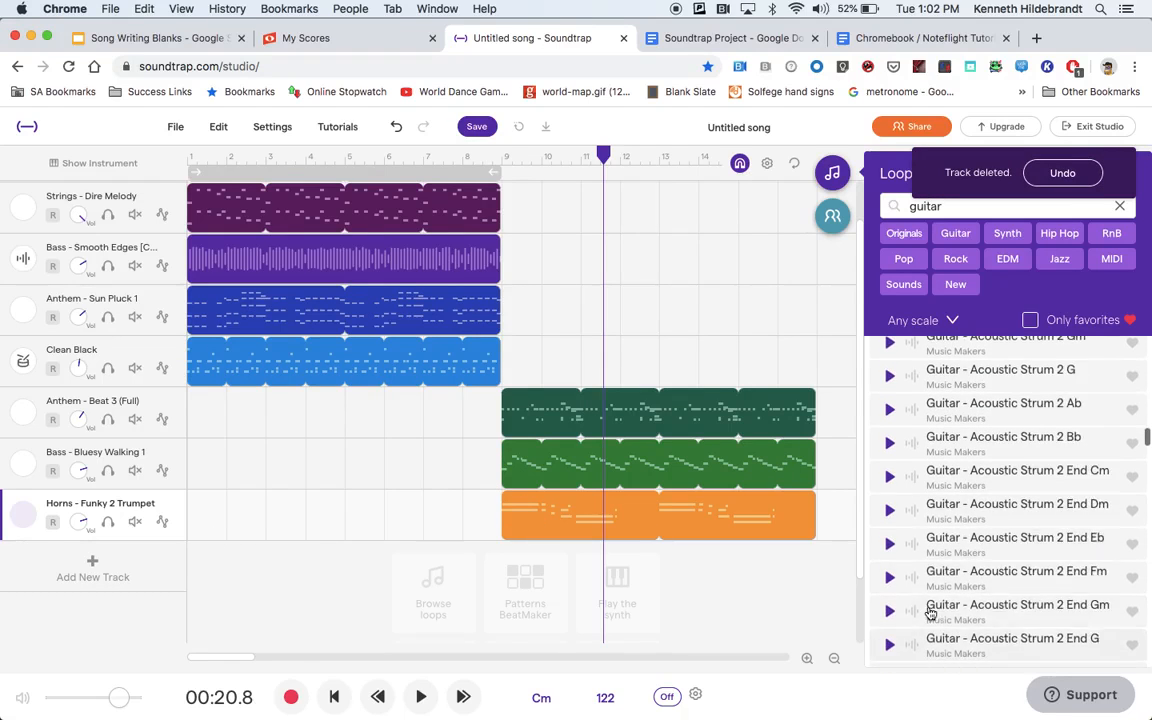
pyautogui.click(895, 377)
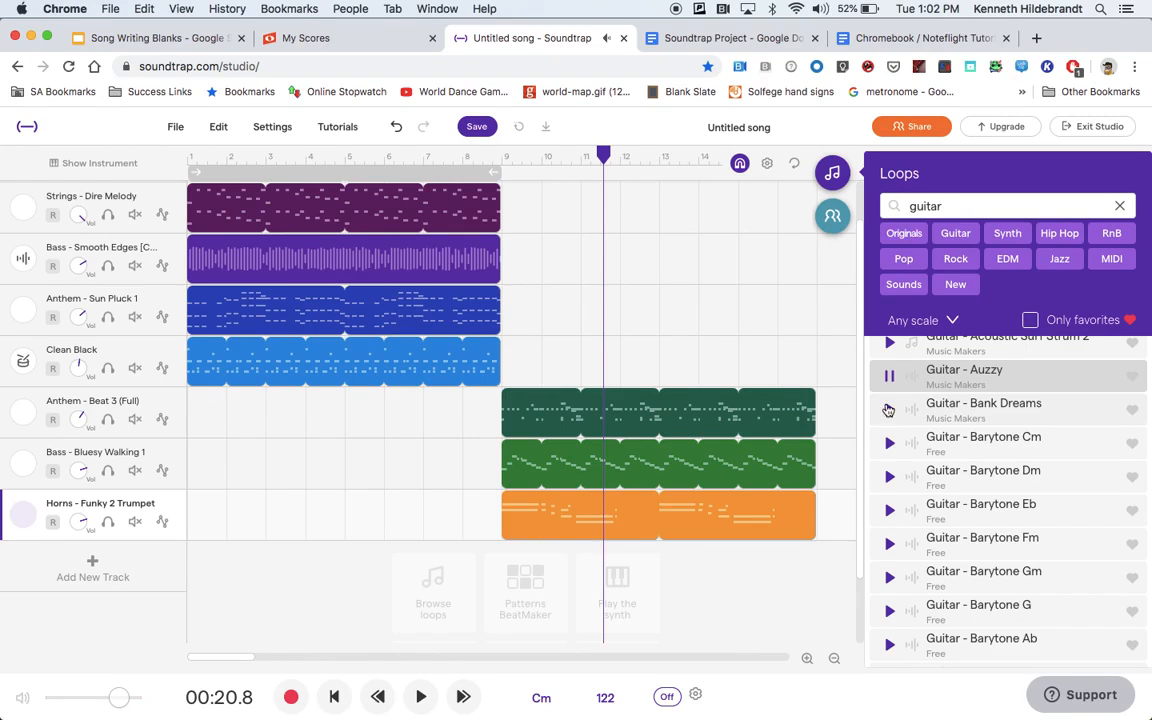
# - Mark the Guitar - Auzzy loop as a favorite and check it in the favorites-only list before showing all loops again
pyautogui.click(1132, 377)
pyautogui.click(1034, 322)
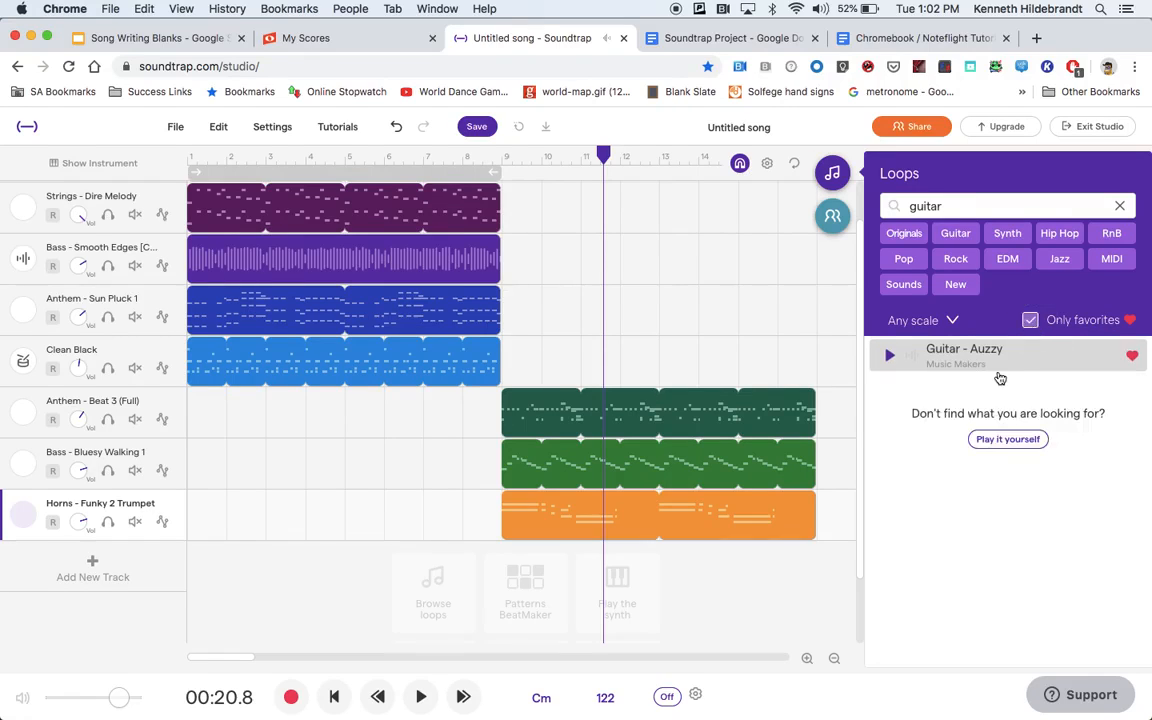
pyautogui.click(1028, 322)
# - Search the loop library for "piano" and preview the Piano - Groovy Plucks Rhodes loop
pyautogui.scroll(-6, 960, 525)
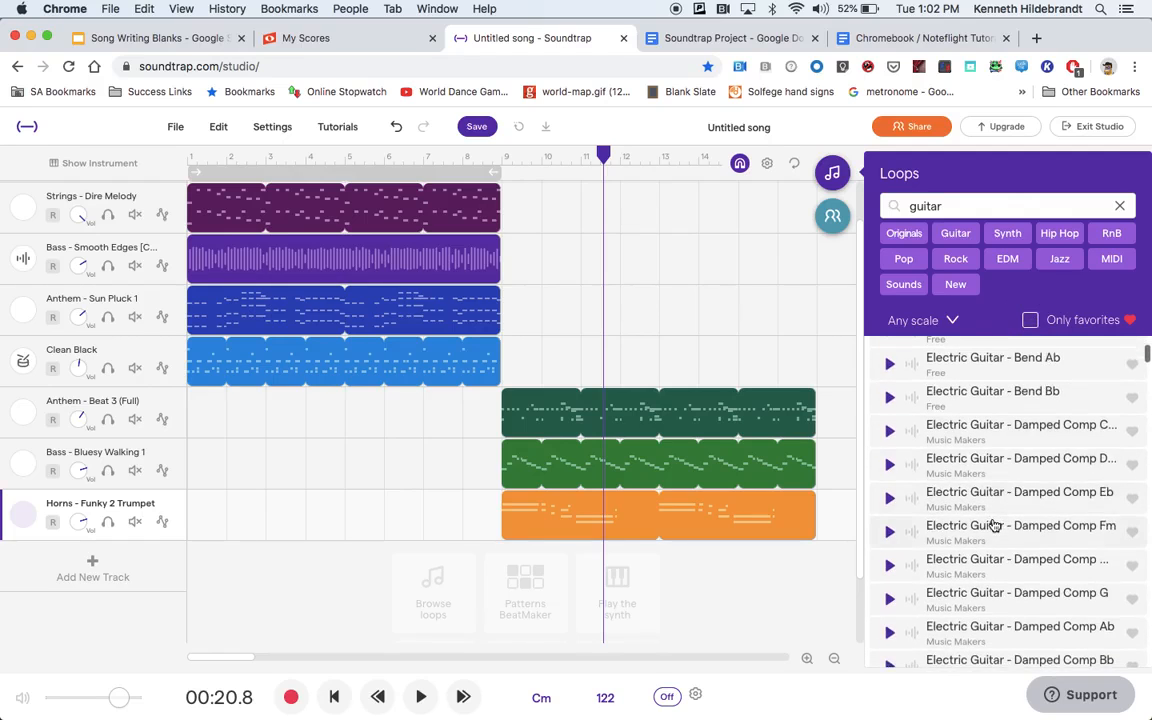
pyautogui.scroll(-15, 993, 525)
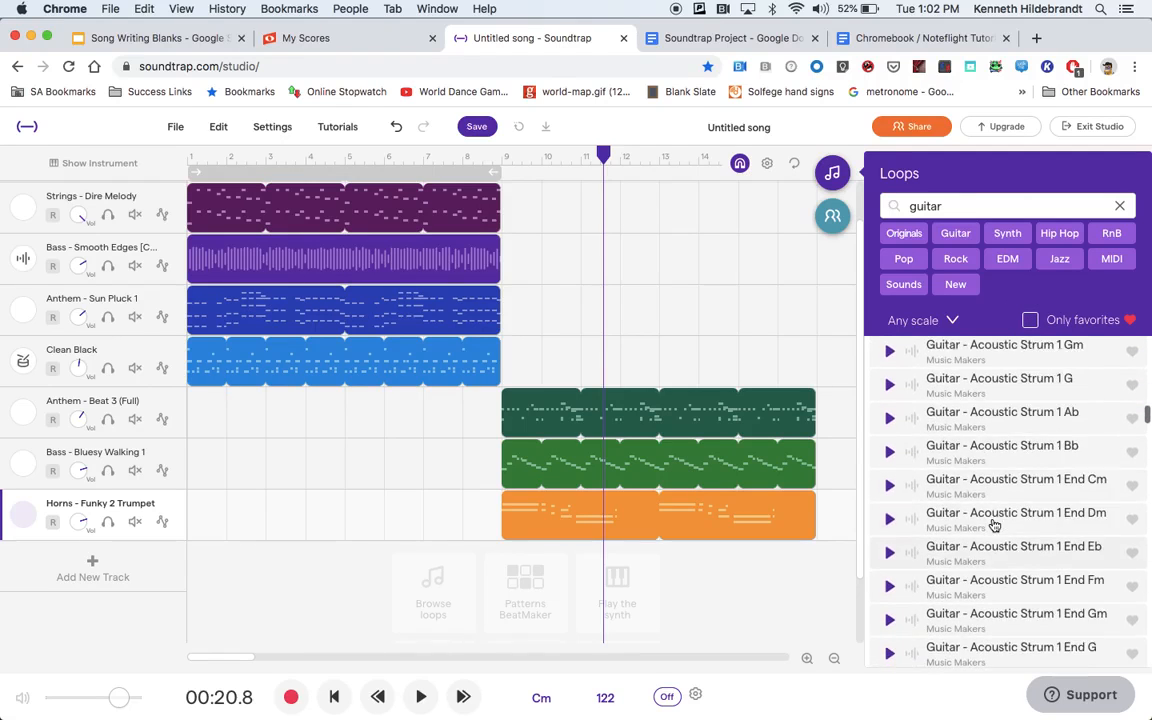
pyautogui.scroll(-15, 995, 525)
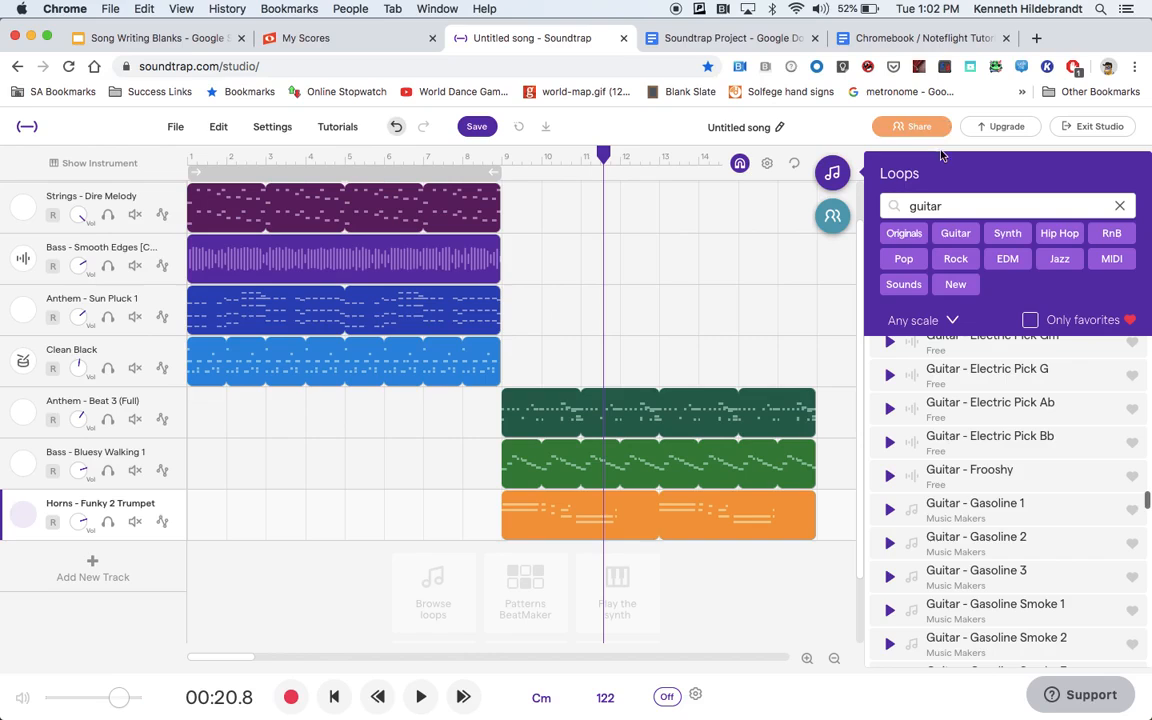
pyautogui.doubleClick(956, 200)
pyautogui.write('piano')
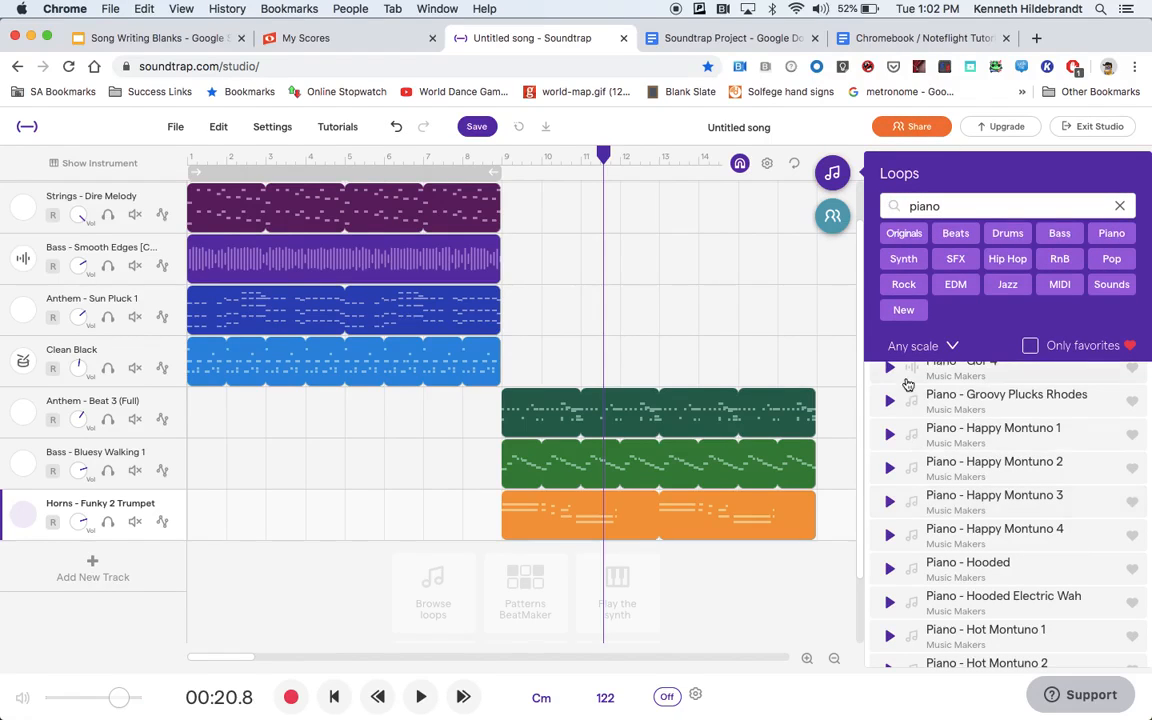
pyautogui.click(891, 401)
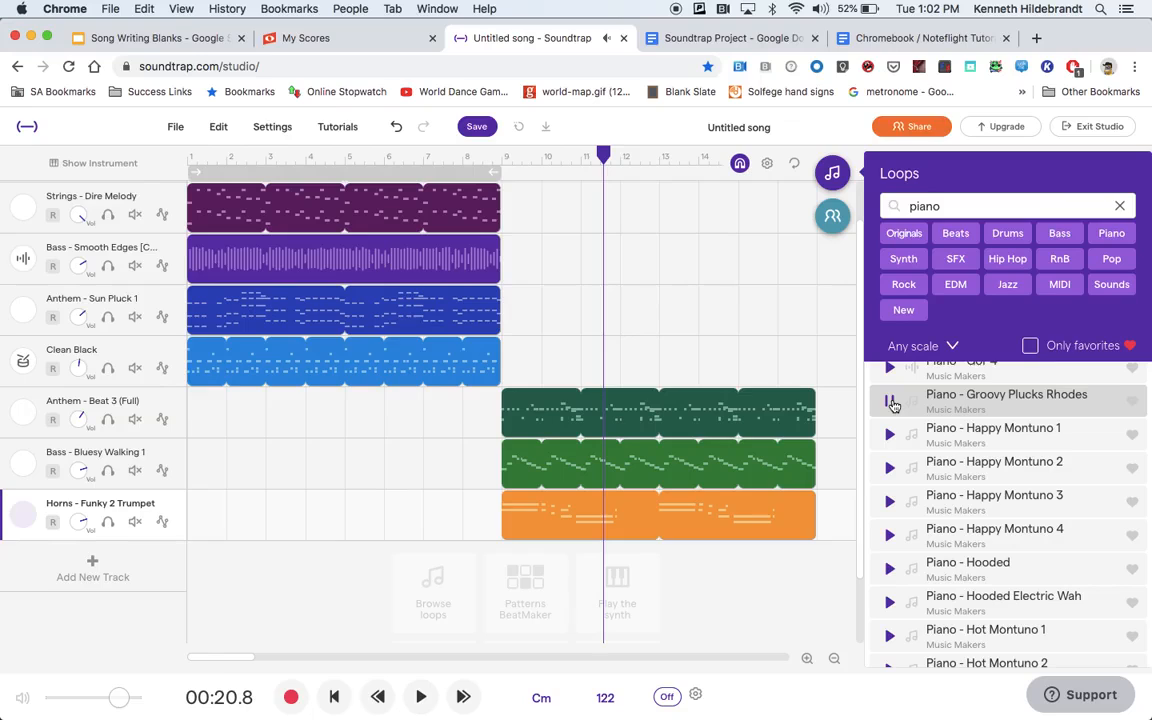
# - Add the Piano - Groovy Plucks Rhodes loop on a new track starting at measure 9, and listen to the section with it
pyautogui.moveTo(603, 155); pyautogui.dragTo(502, 160)
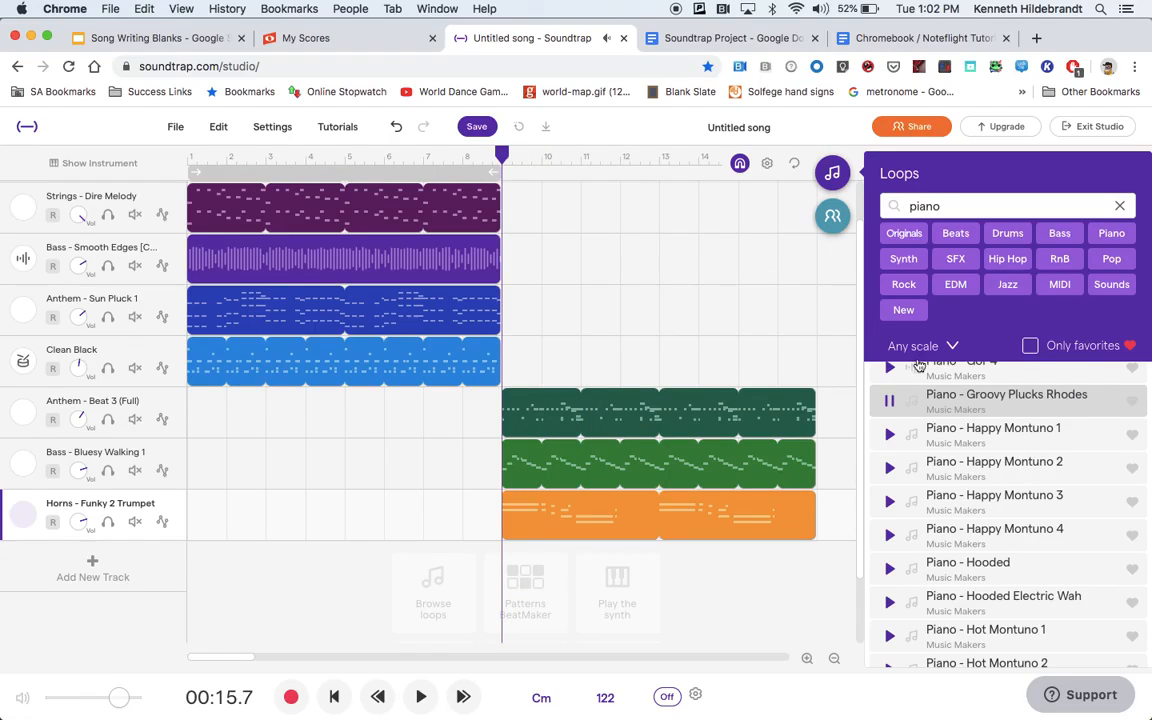
pyautogui.moveTo(976, 408); pyautogui.dragTo(329, 610)
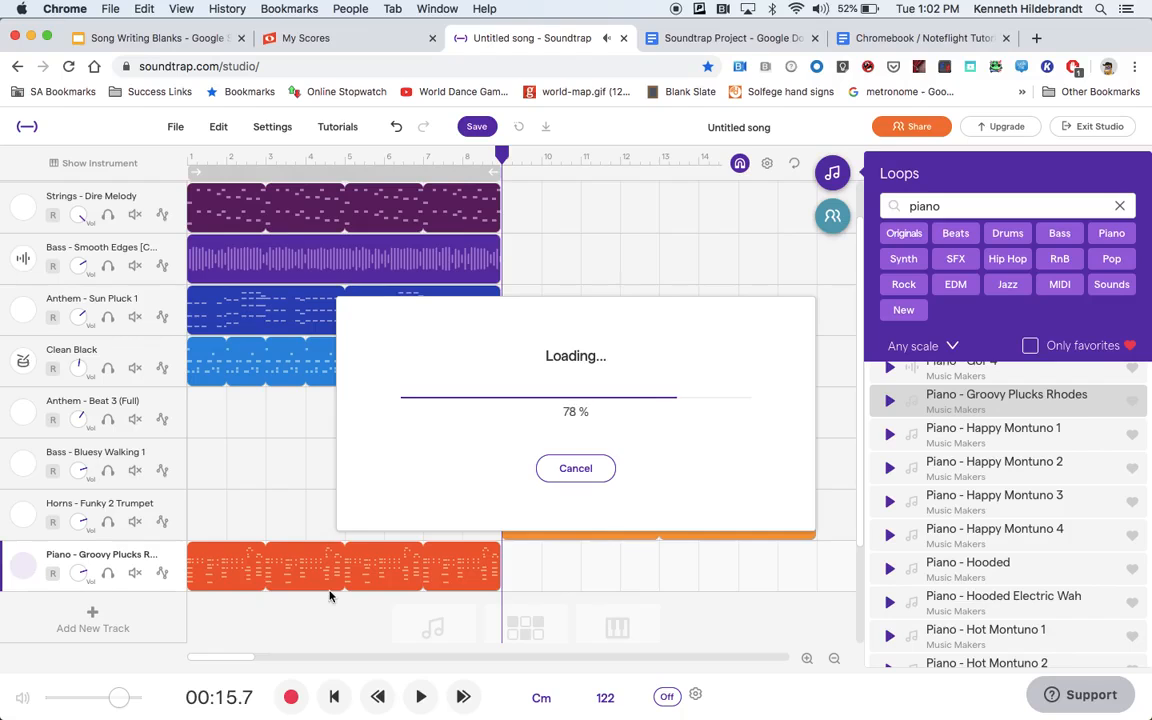
pyautogui.moveTo(316, 551); pyautogui.dragTo(630, 570)
pyautogui.click(421, 697)
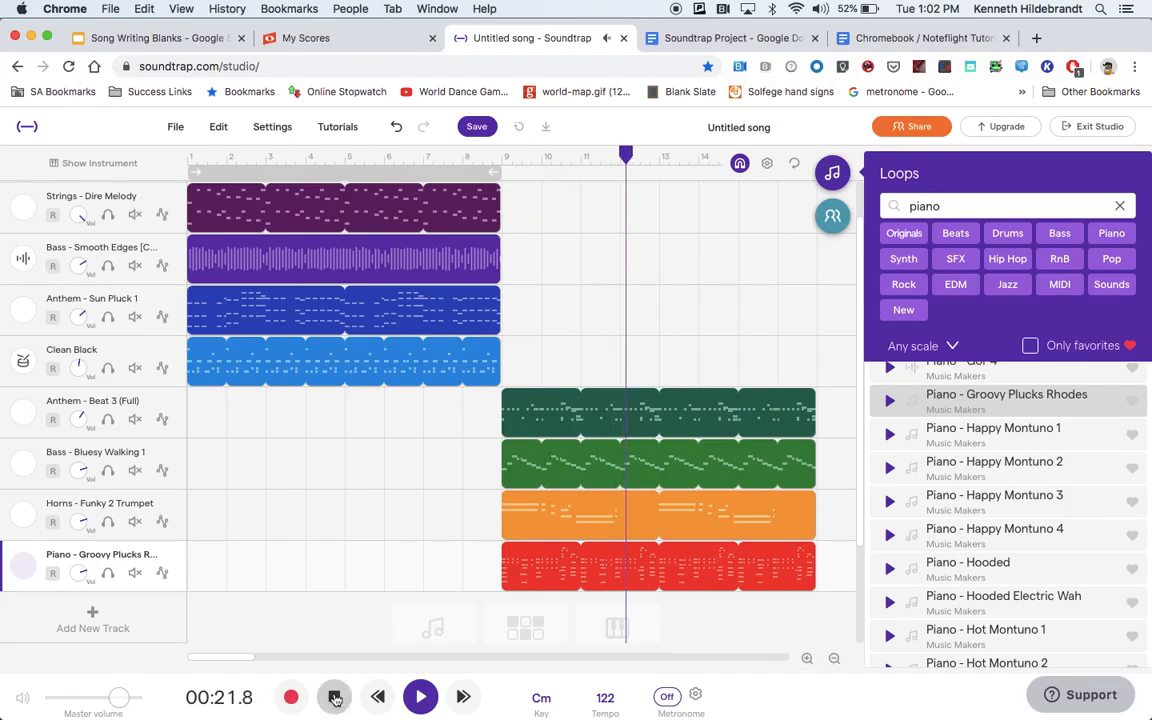
pyautogui.press('space')
# - Solo the Piano - Groovy Plucks Rhodes and Bass - Bluesy Walking 1 tracks and listen to them together
pyautogui.click(107, 572)
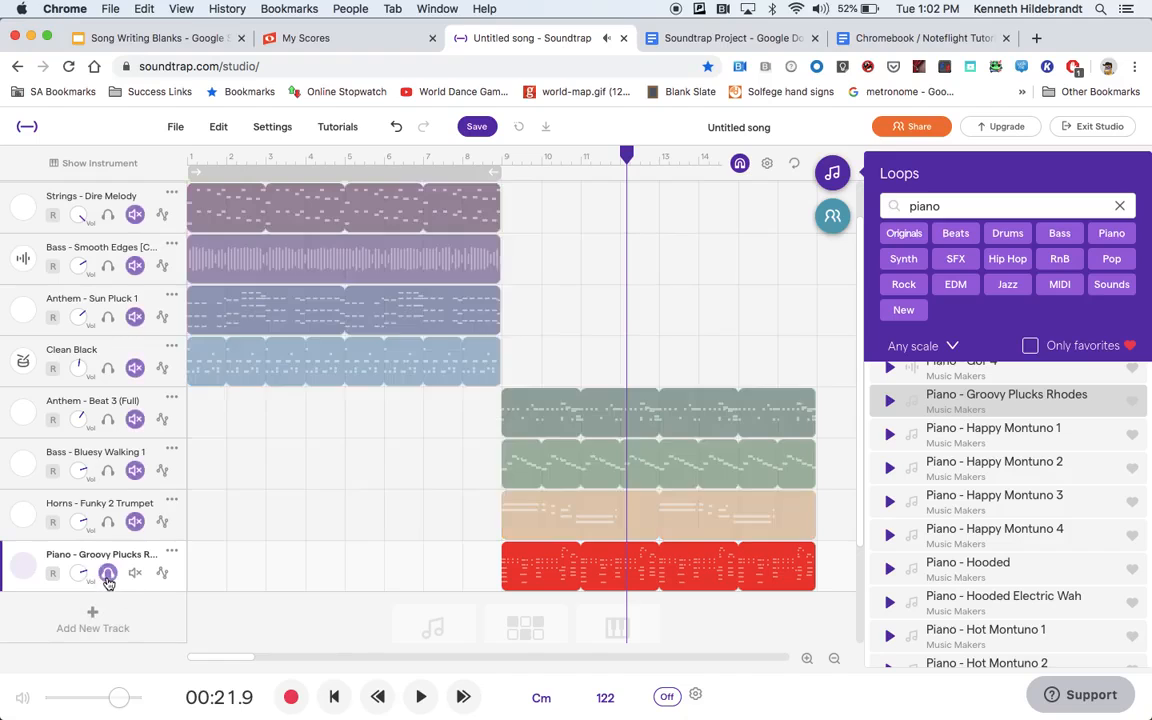
pyautogui.click(108, 470)
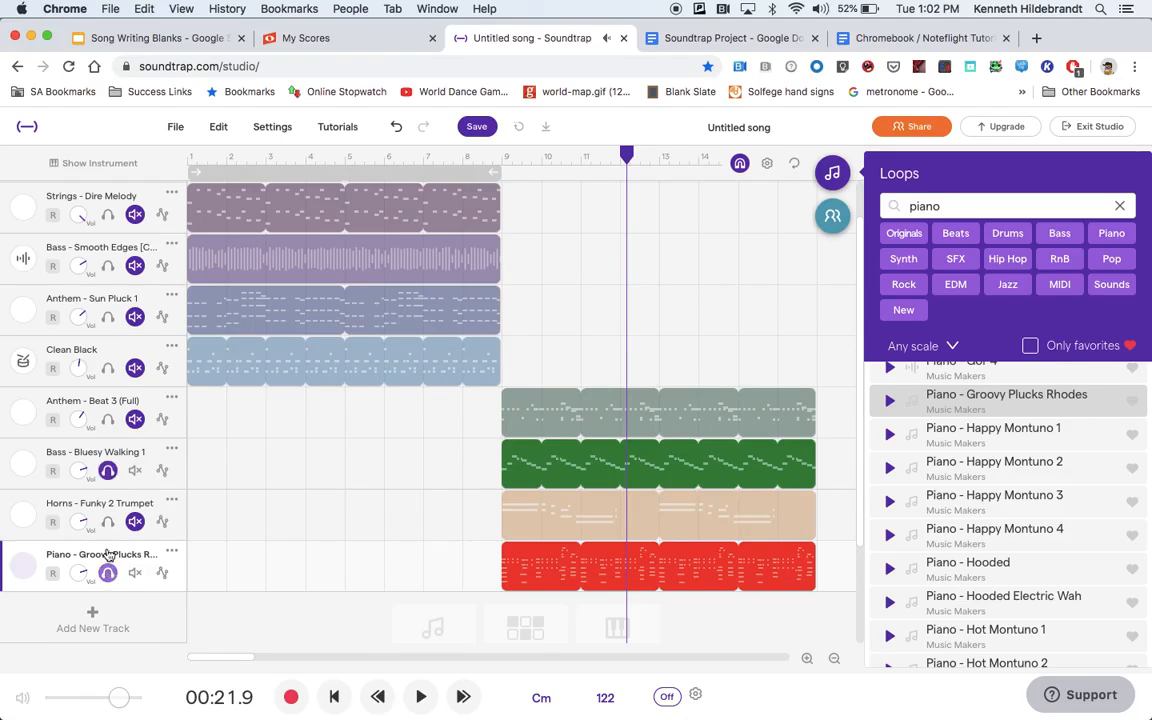
pyautogui.click(419, 695)
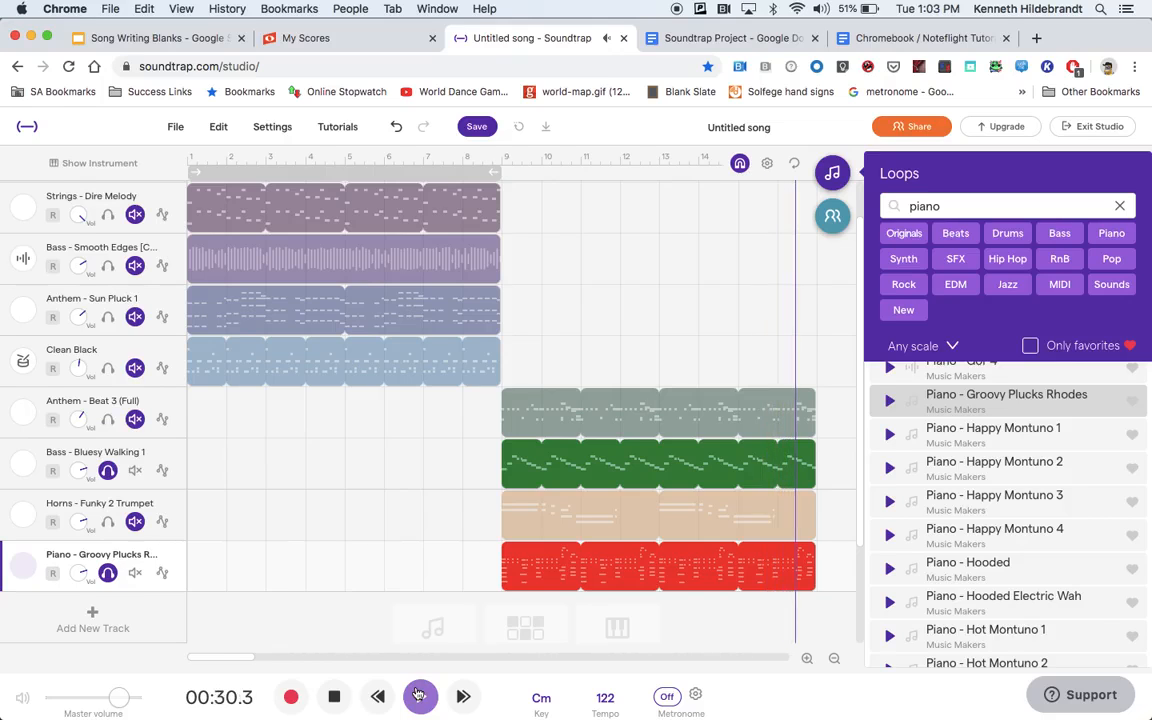
pyautogui.click(334, 697)
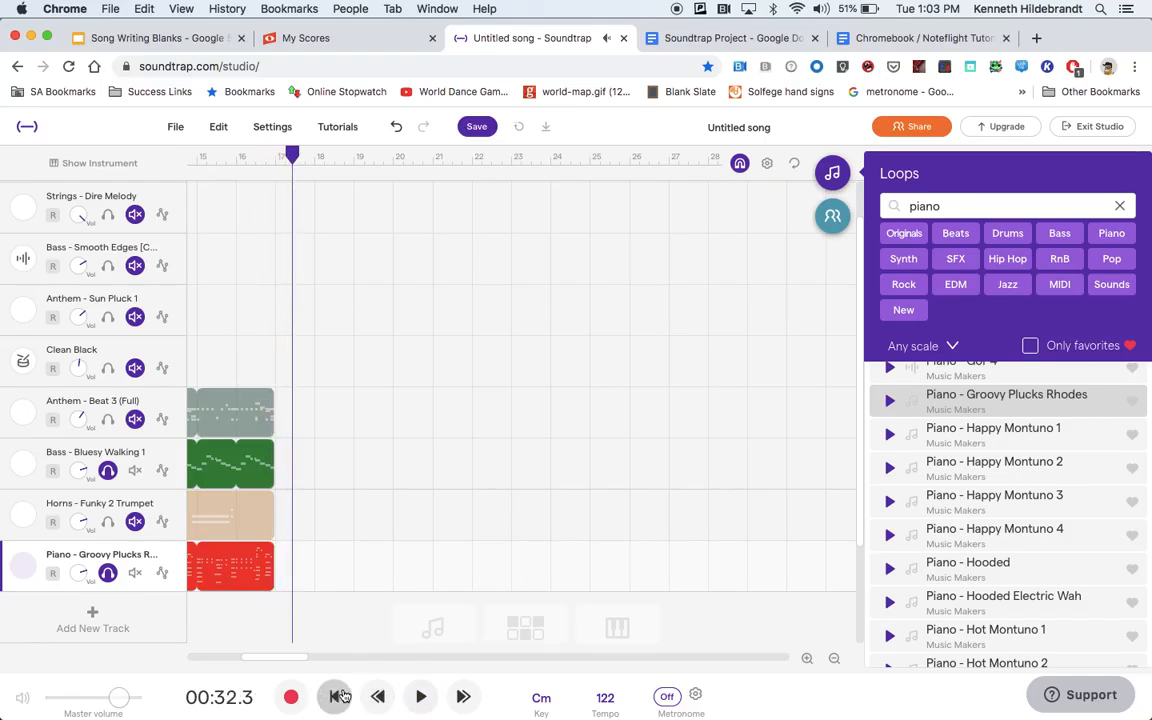
# - Take the piano and bass tracks out of solo and play the full second section from measure 9
pyautogui.hscroll(-5, 273, 535)
pyautogui.hscroll(-1, 274, 538)
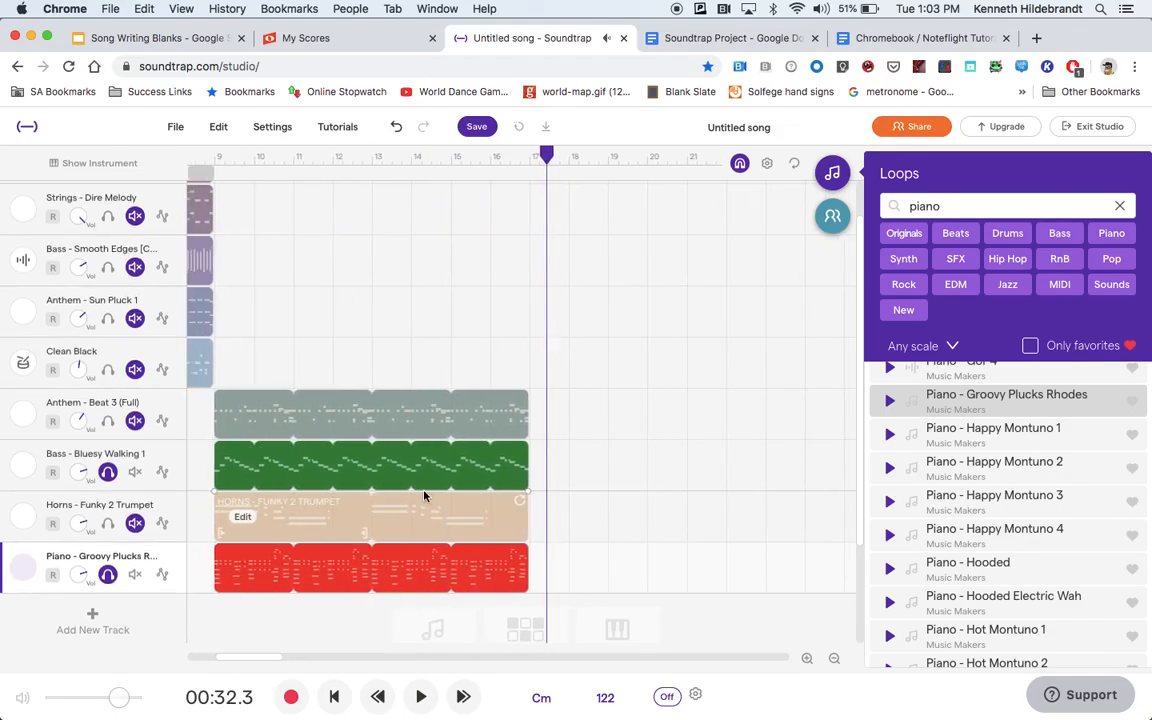
pyautogui.moveTo(553, 154); pyautogui.dragTo(322, 133)
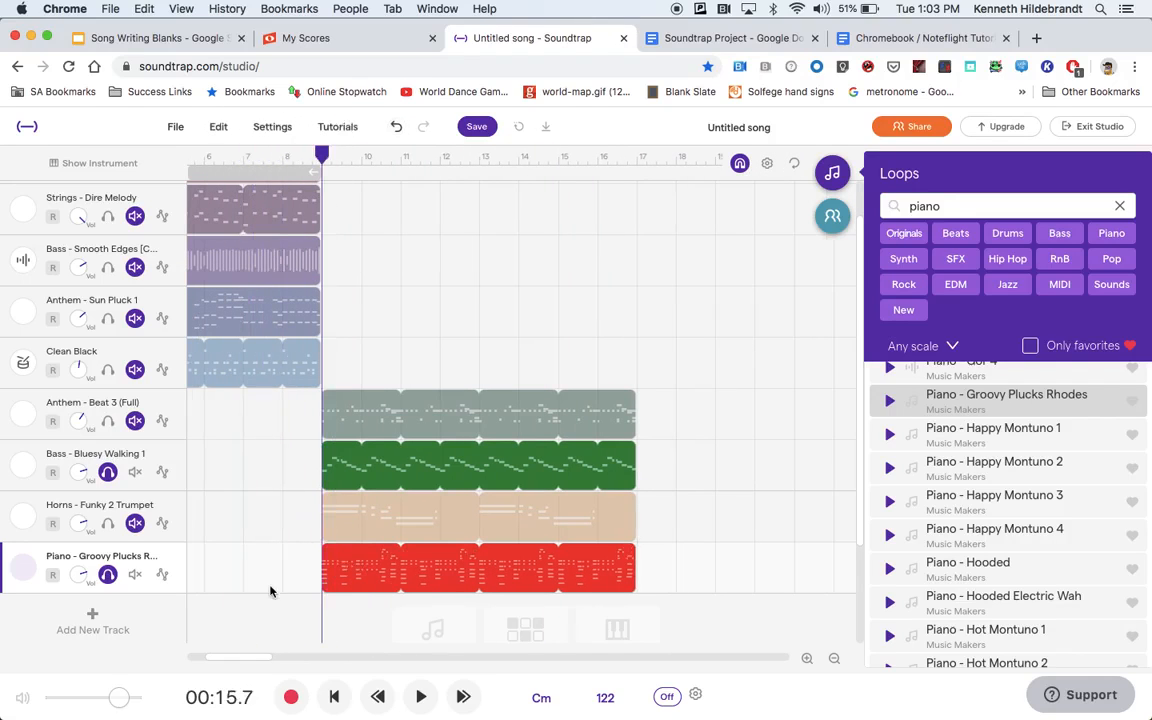
pyautogui.click(108, 574)
pyautogui.click(109, 471)
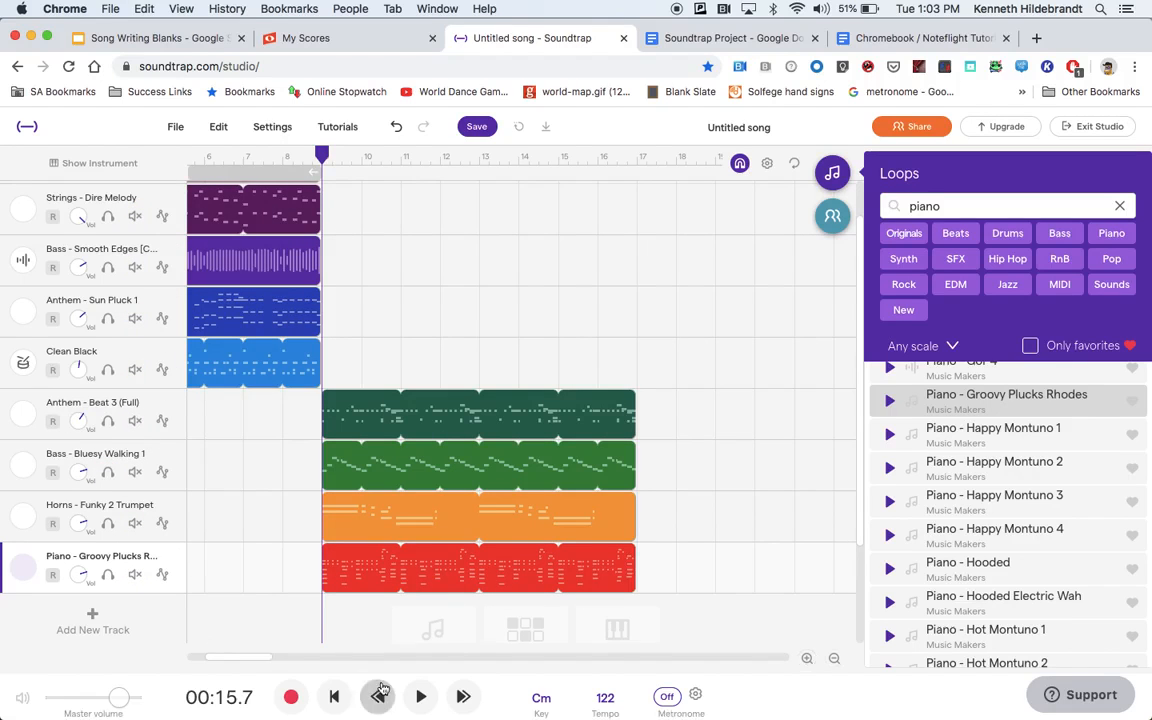
pyautogui.click(420, 697)
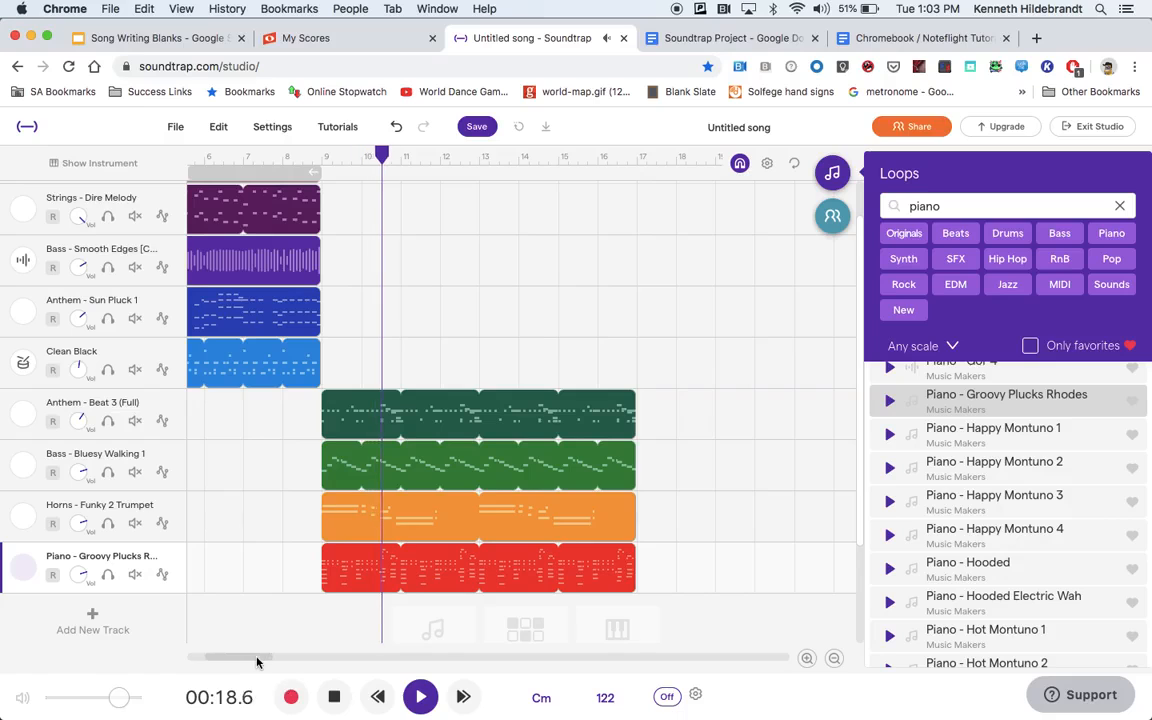
pyautogui.moveTo(240, 657); pyautogui.dragTo(190, 653)
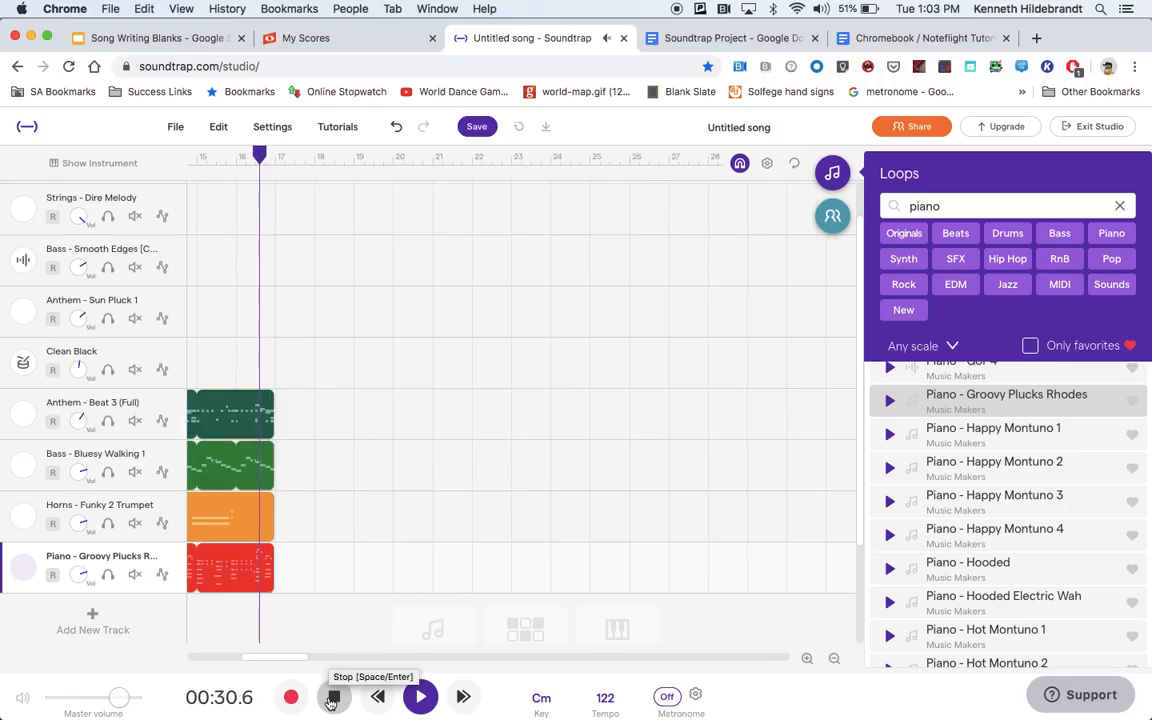
pyautogui.click(333, 700)
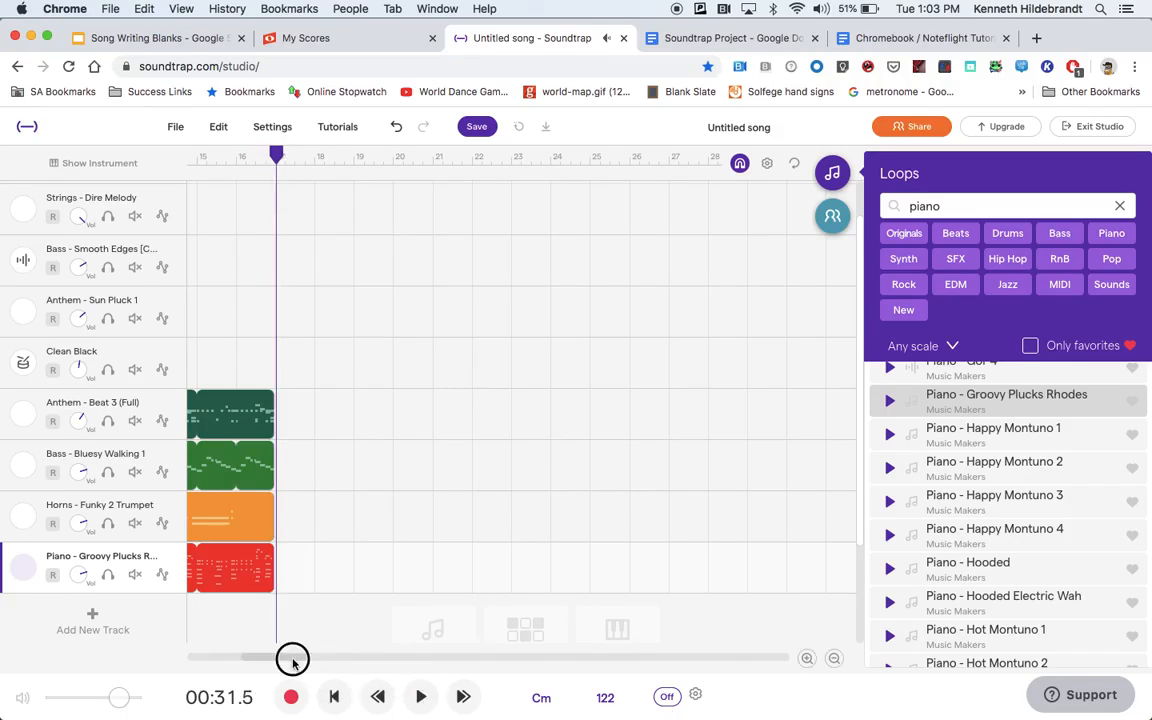
# - Return the playhead to measure 9, hide the loop library, and mute the Bass - Bluesy Walking 1 track
pyautogui.moveTo(291, 660); pyautogui.dragTo(243, 660)
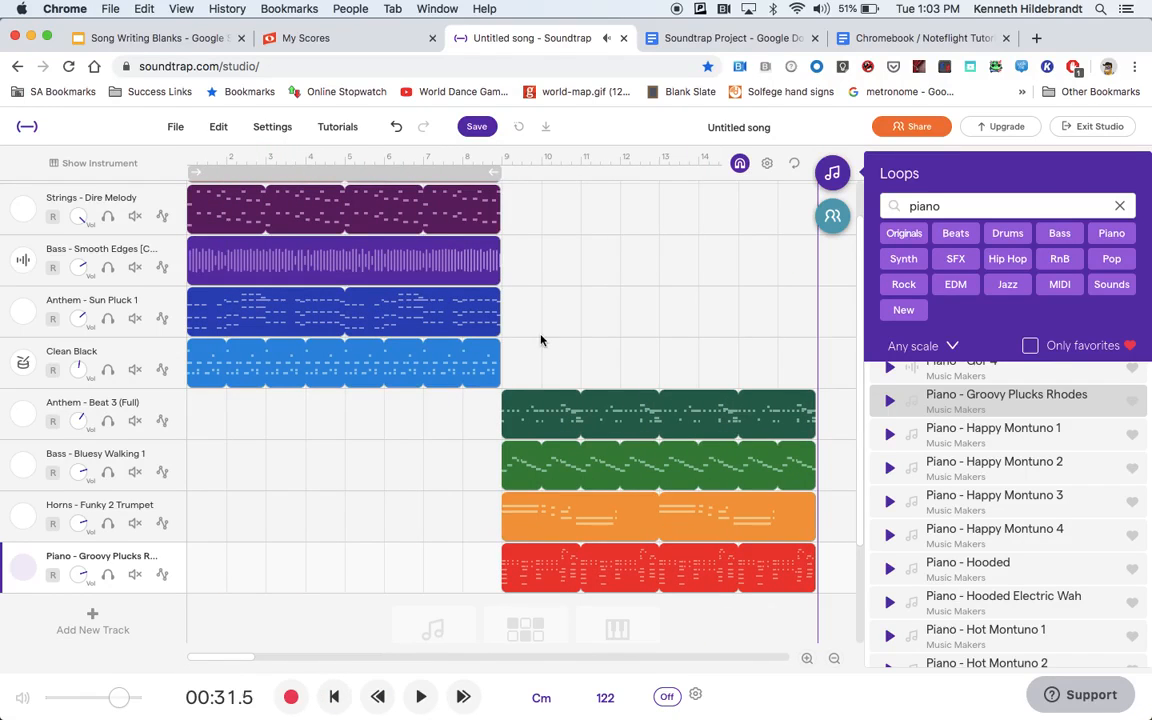
pyautogui.click(504, 152)
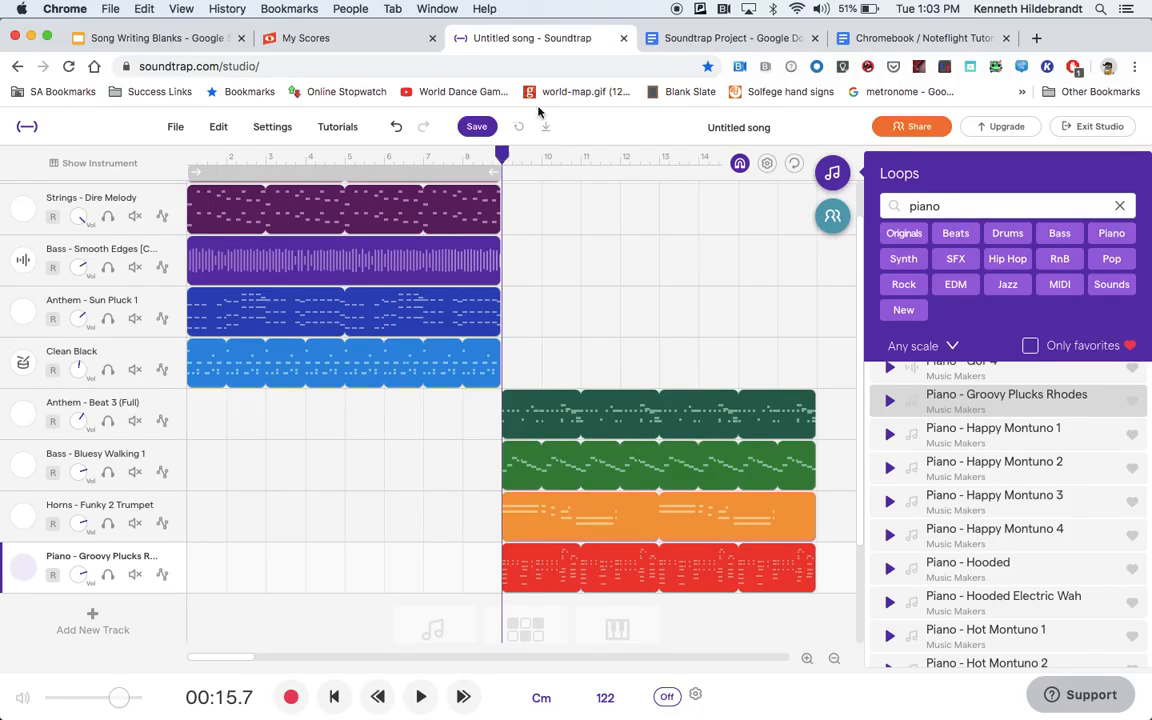
pyautogui.click(831, 175)
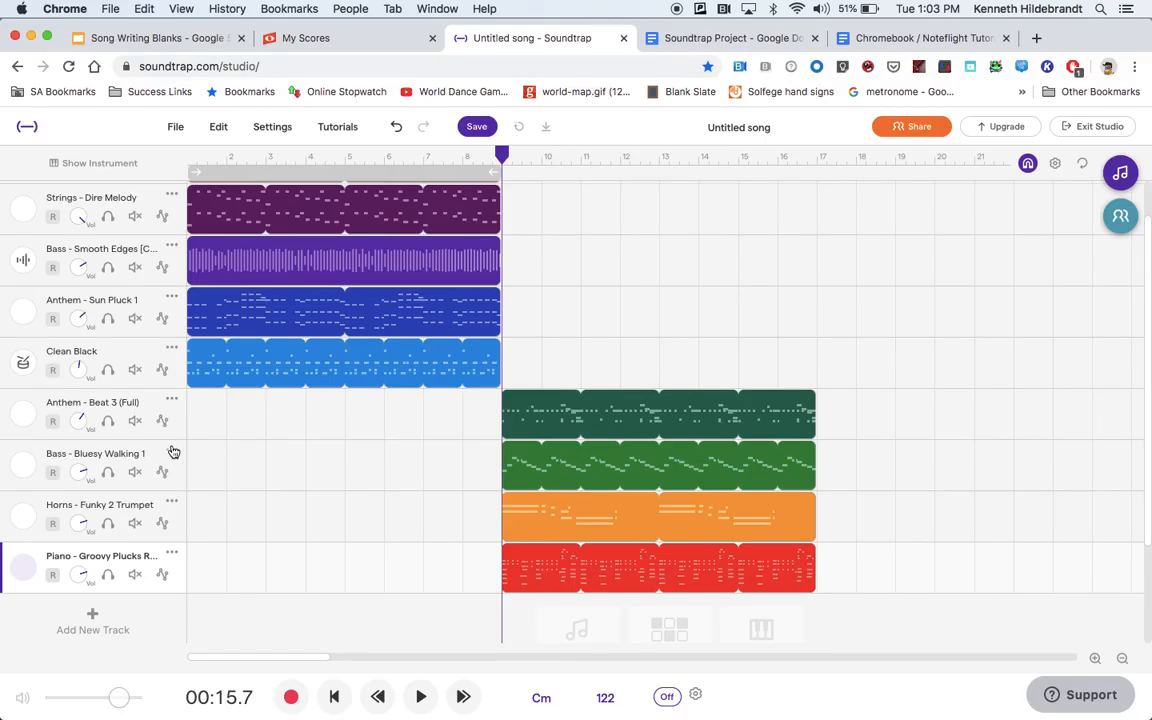
pyautogui.click(136, 472)
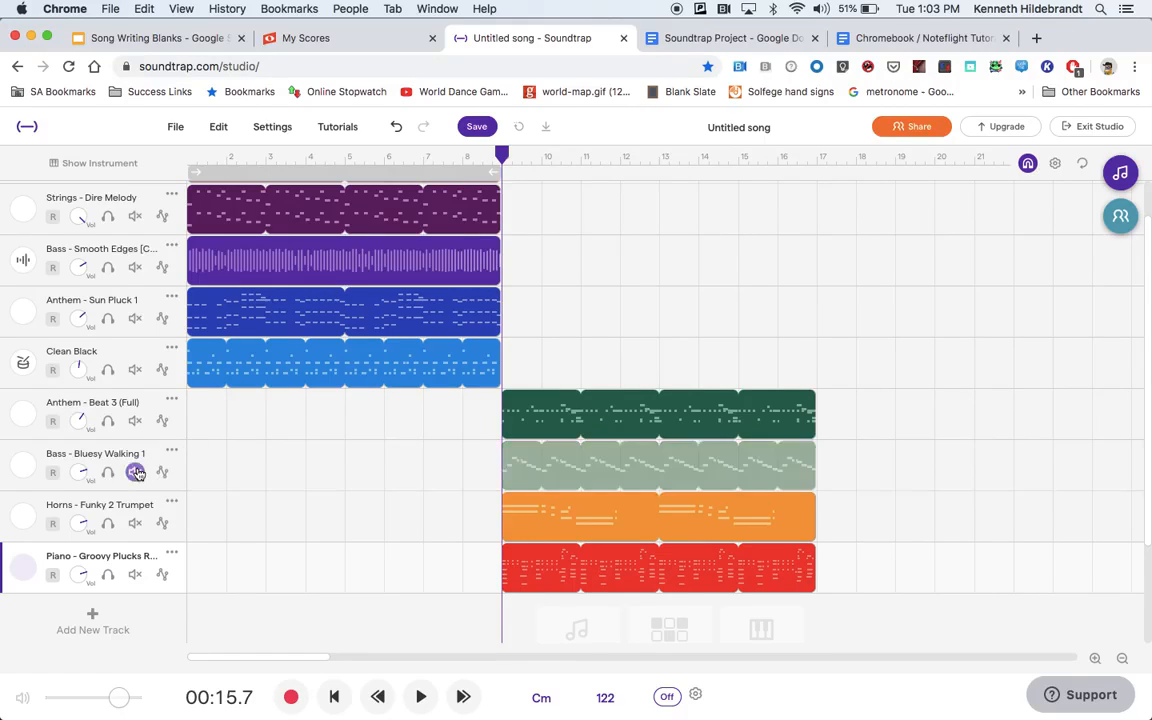
# - Add a new Guitar & bass instrument track and try out its C3 and A3 notes on the on-screen keyboard
pyautogui.click(93, 617)
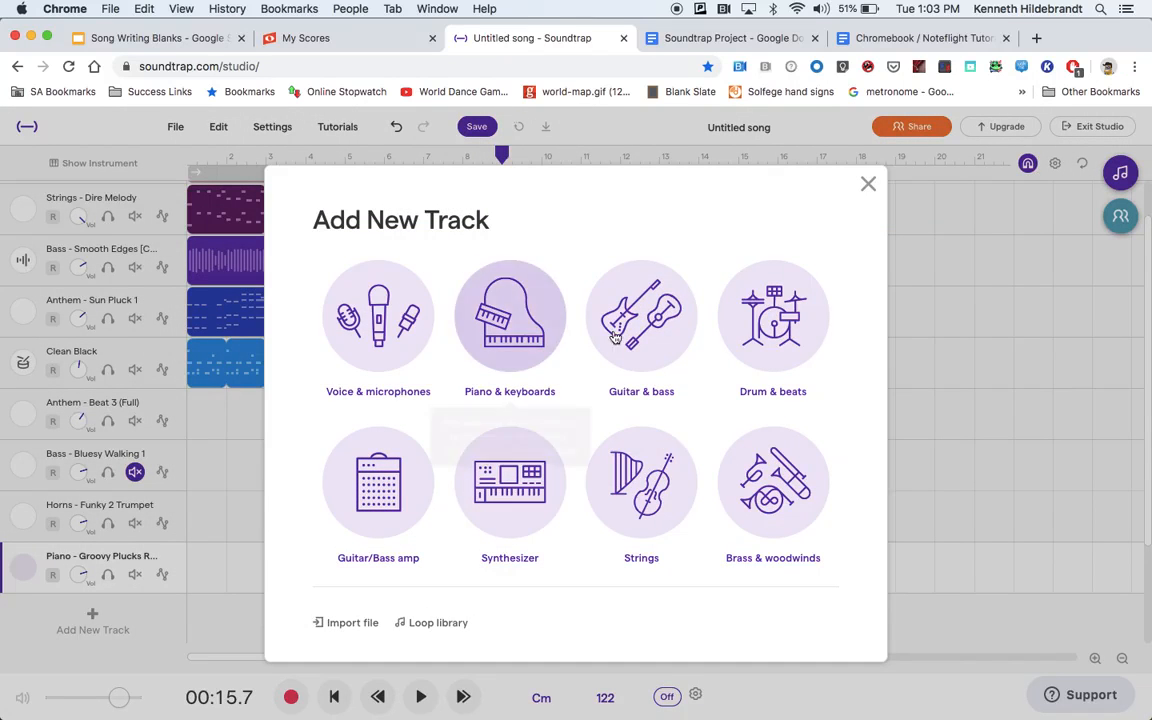
pyautogui.click(646, 306)
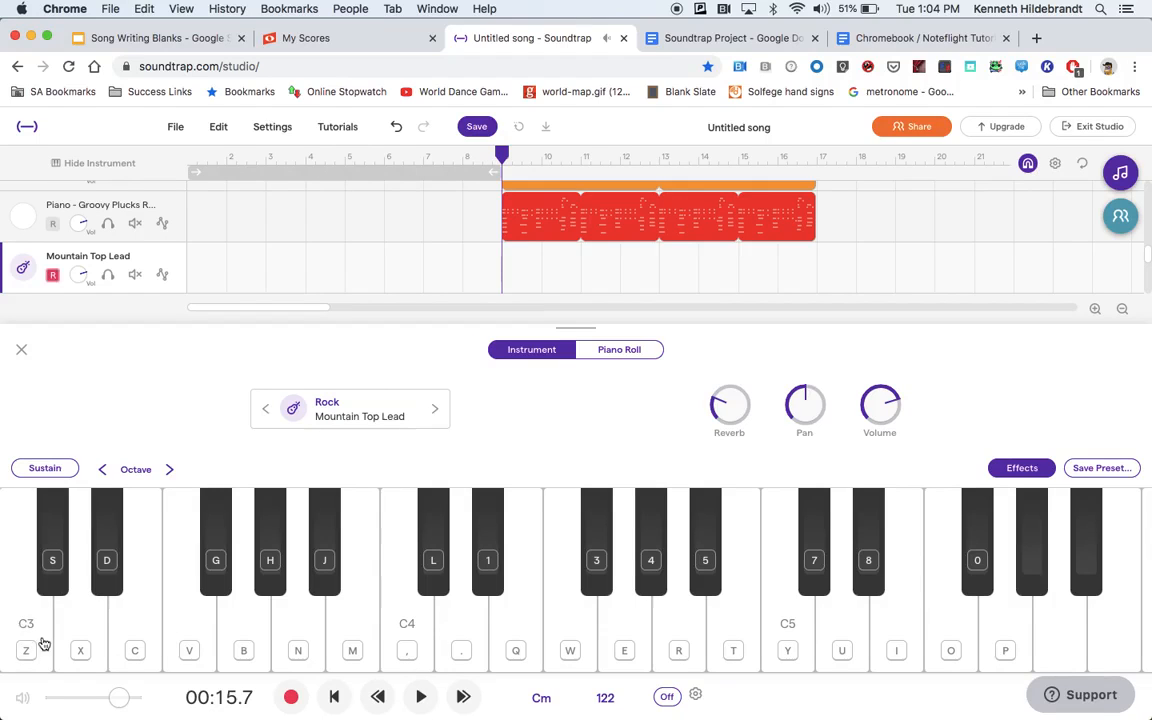
pyautogui.click(44, 643)
pyautogui.click(301, 651)
pyautogui.click(16, 625)
pyautogui.click(16, 625)
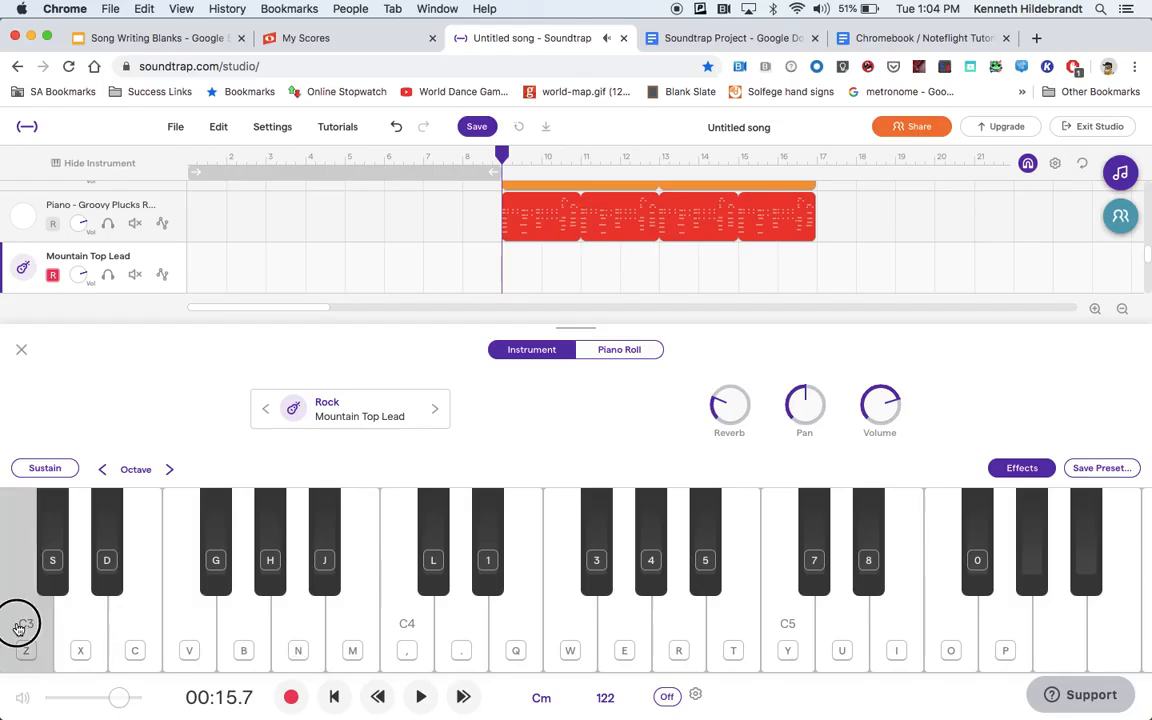
pyautogui.click(297, 638)
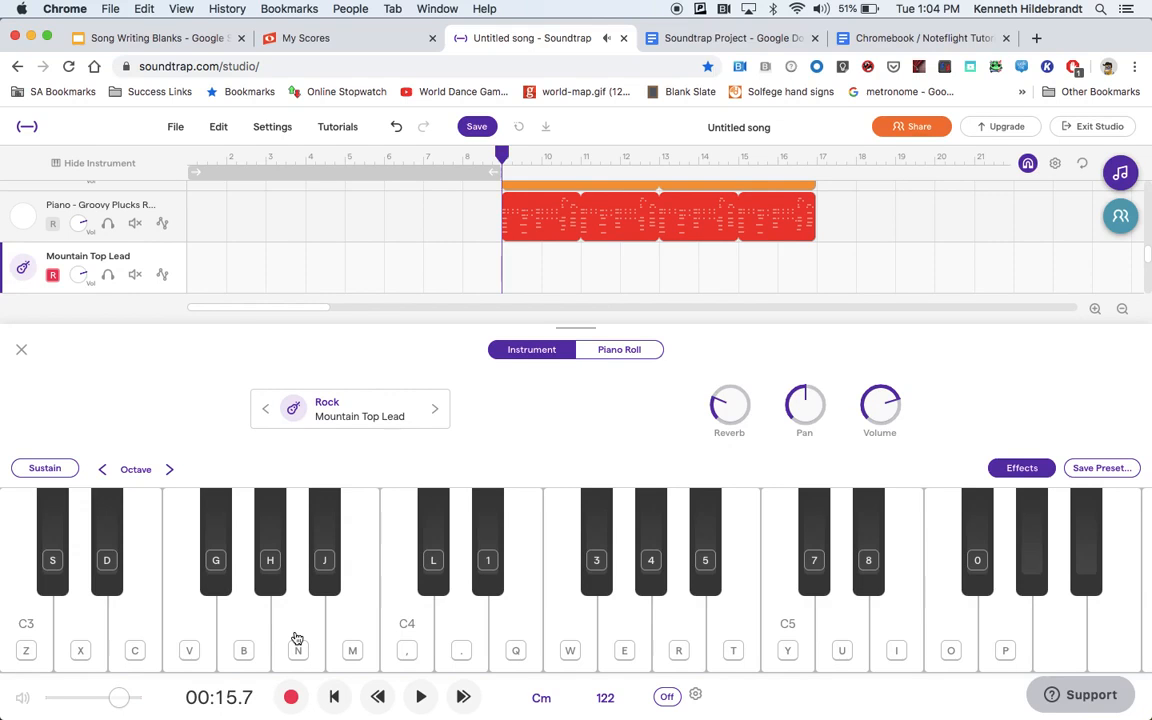
# - Change the new track's instrument to the Upright Bass preset from Bass - Acoustic and test its C1 note
pyautogui.click(316, 400)
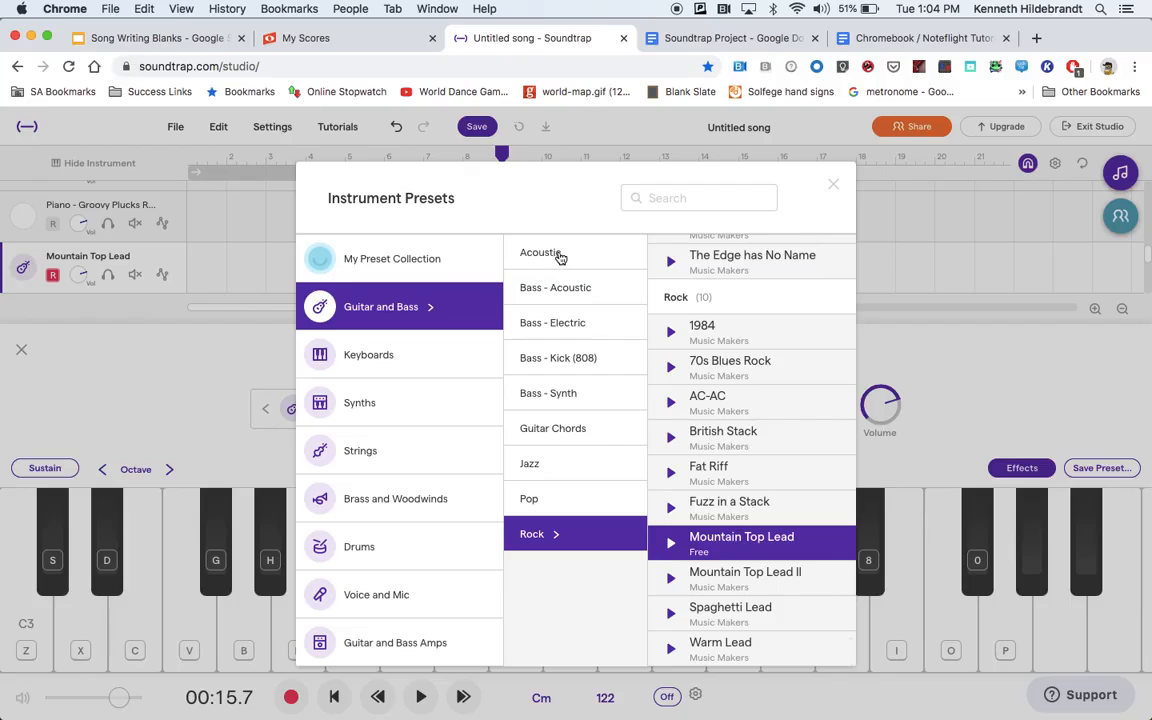
pyautogui.click(560, 289)
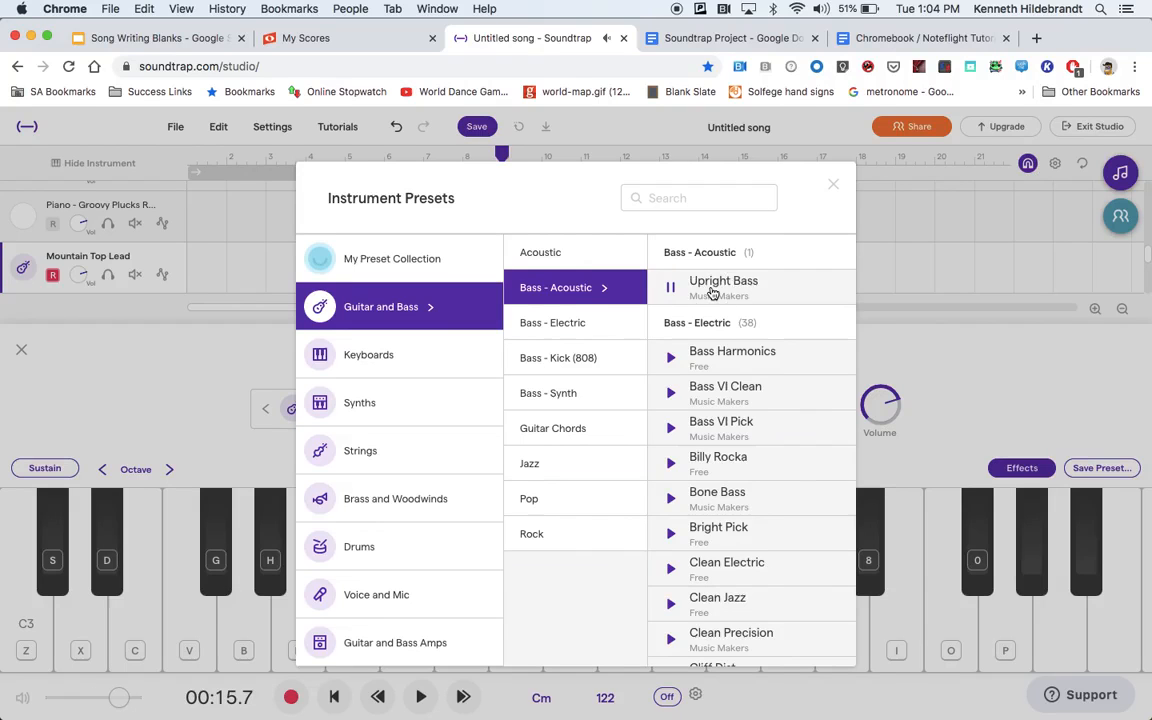
pyautogui.click(712, 291)
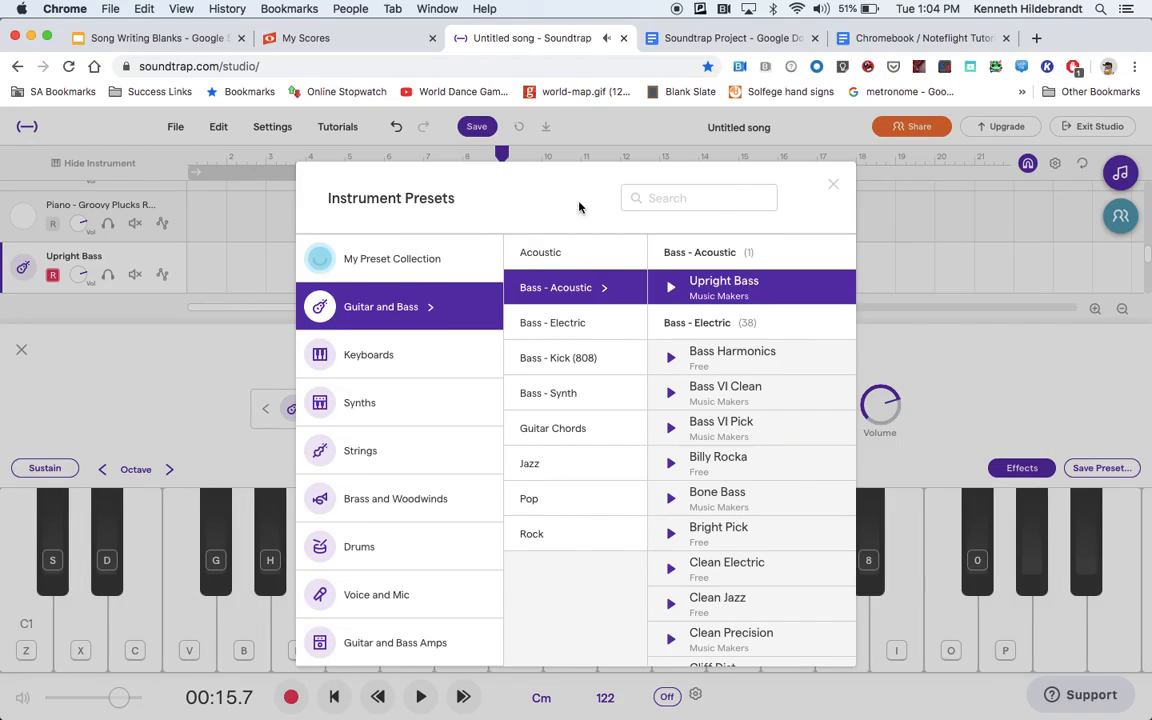
pyautogui.click(832, 185)
pyautogui.press('z')
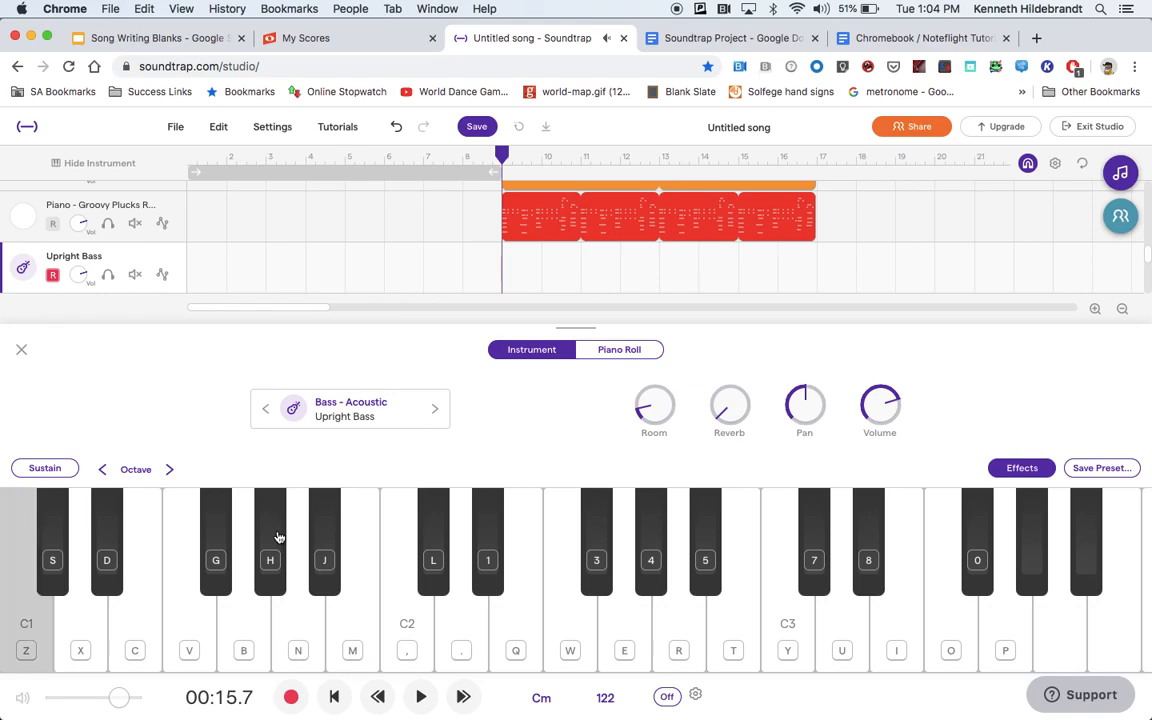
# - Test the C1 bass note, set the song's key to A minor, and adjust the existing audio to match it
pyautogui.press('z')
pyautogui.click(25, 632)
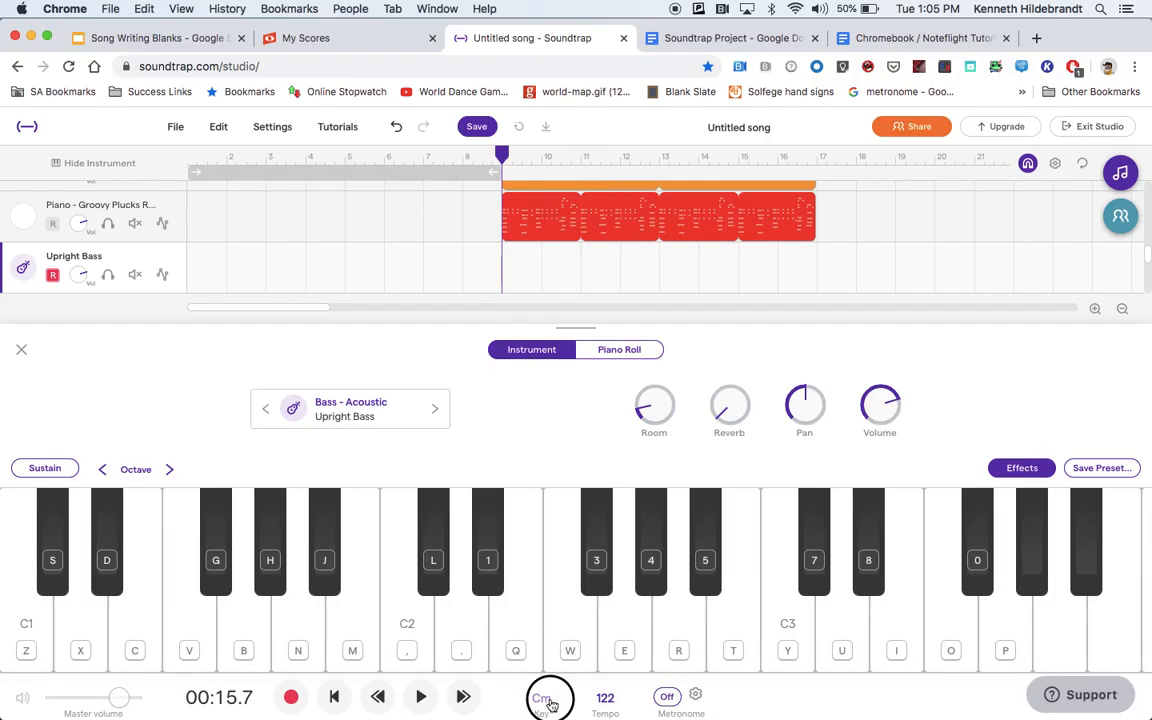
pyautogui.click(541, 697)
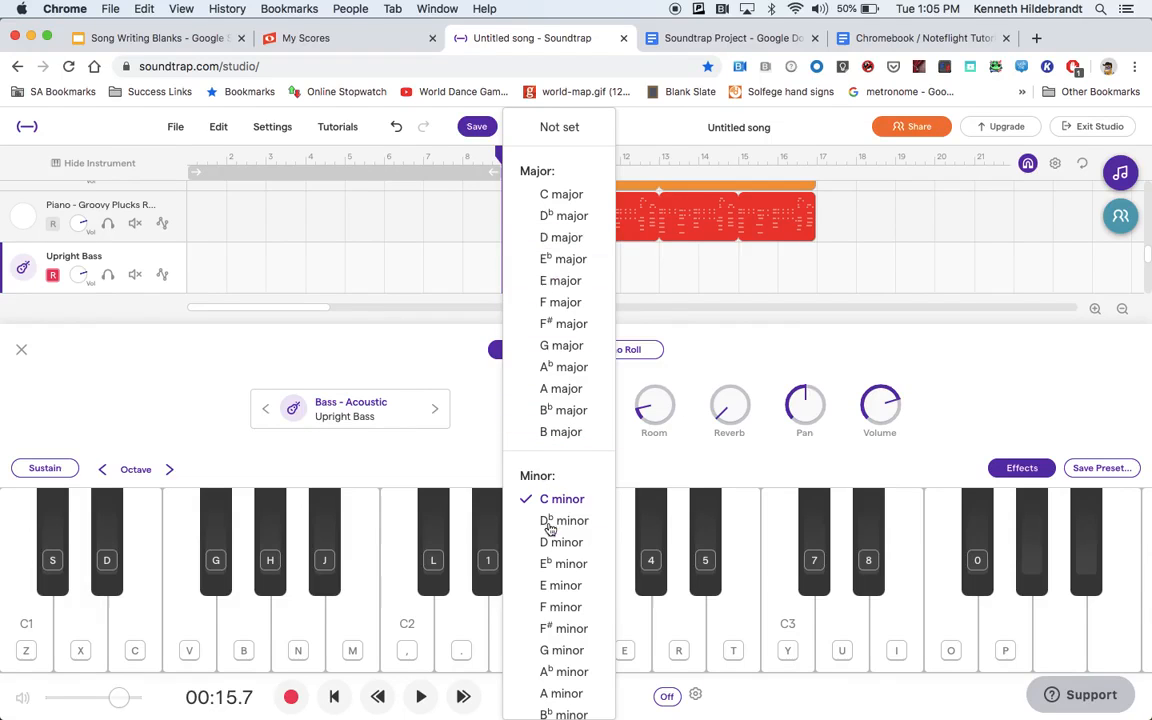
pyautogui.scroll(-2, 568, 649)
pyautogui.scroll(-3, 568, 649)
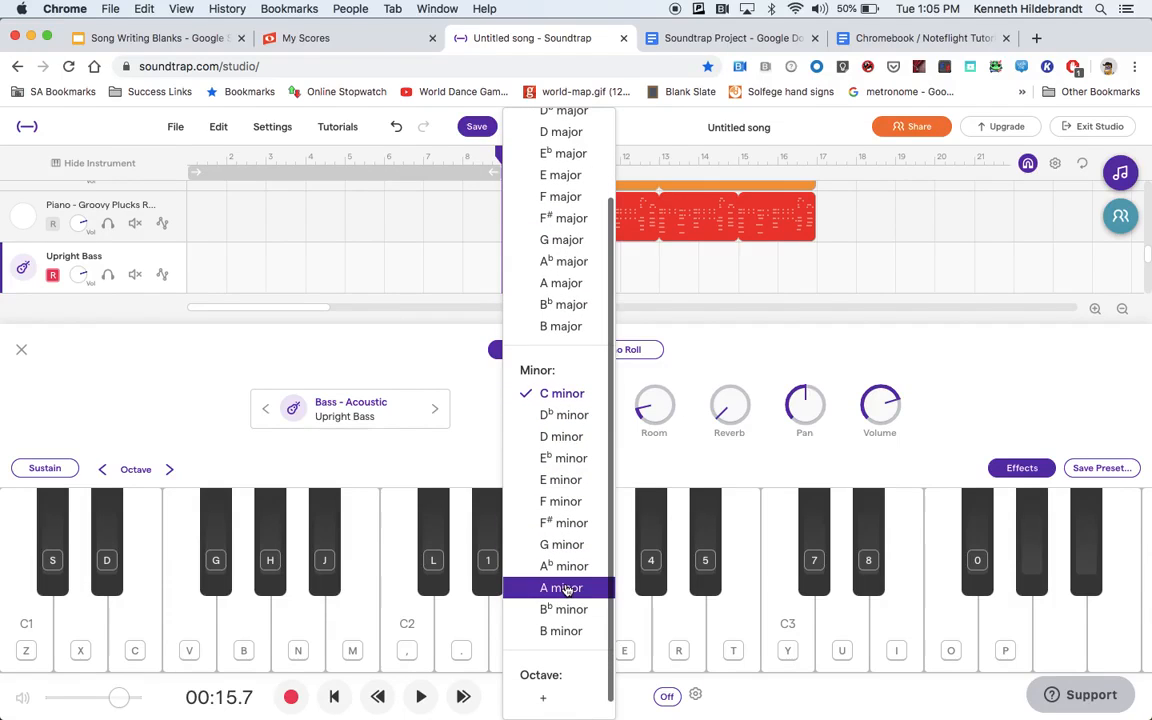
pyautogui.click(565, 588)
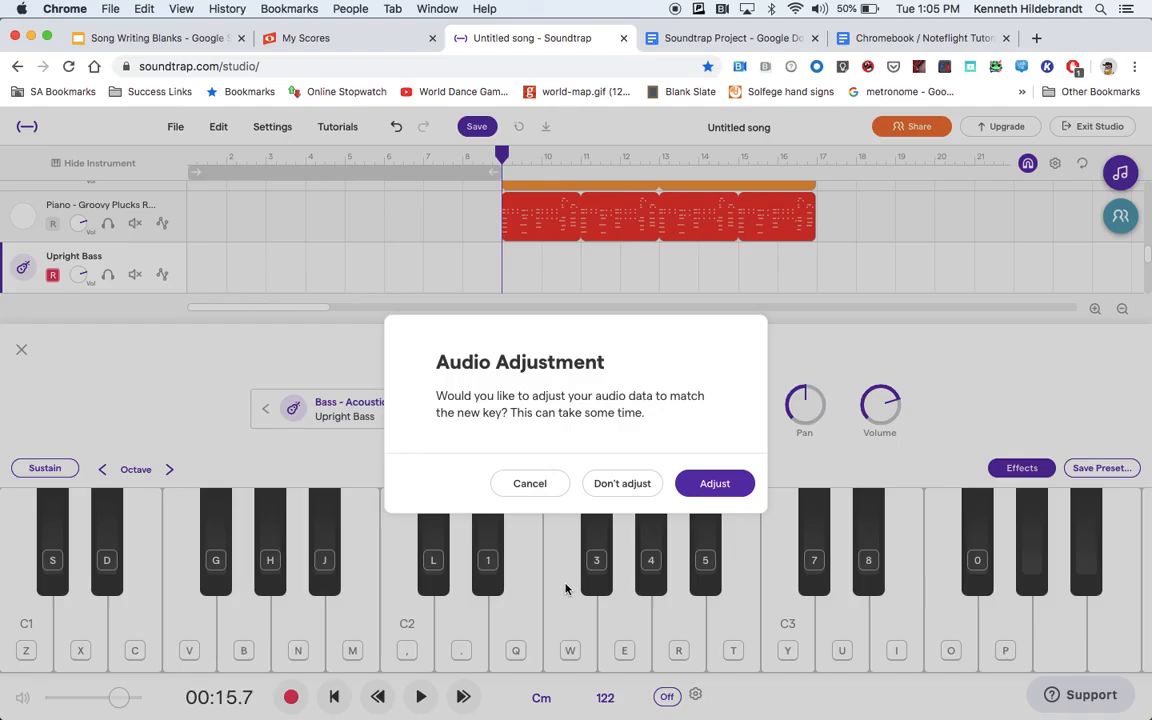
pyautogui.click(716, 483)
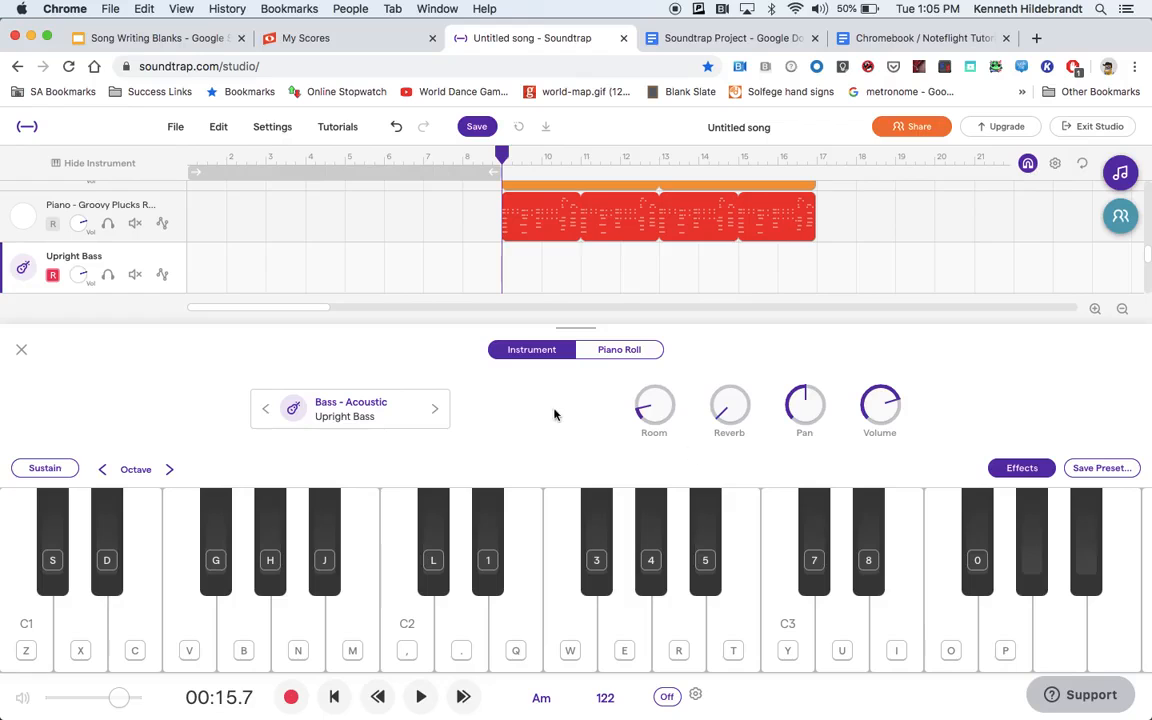
# - Hide the keyboard and play the opening measures of the second section from measure 9 in the new key
pyautogui.click(21, 349)
pyautogui.click(417, 700)
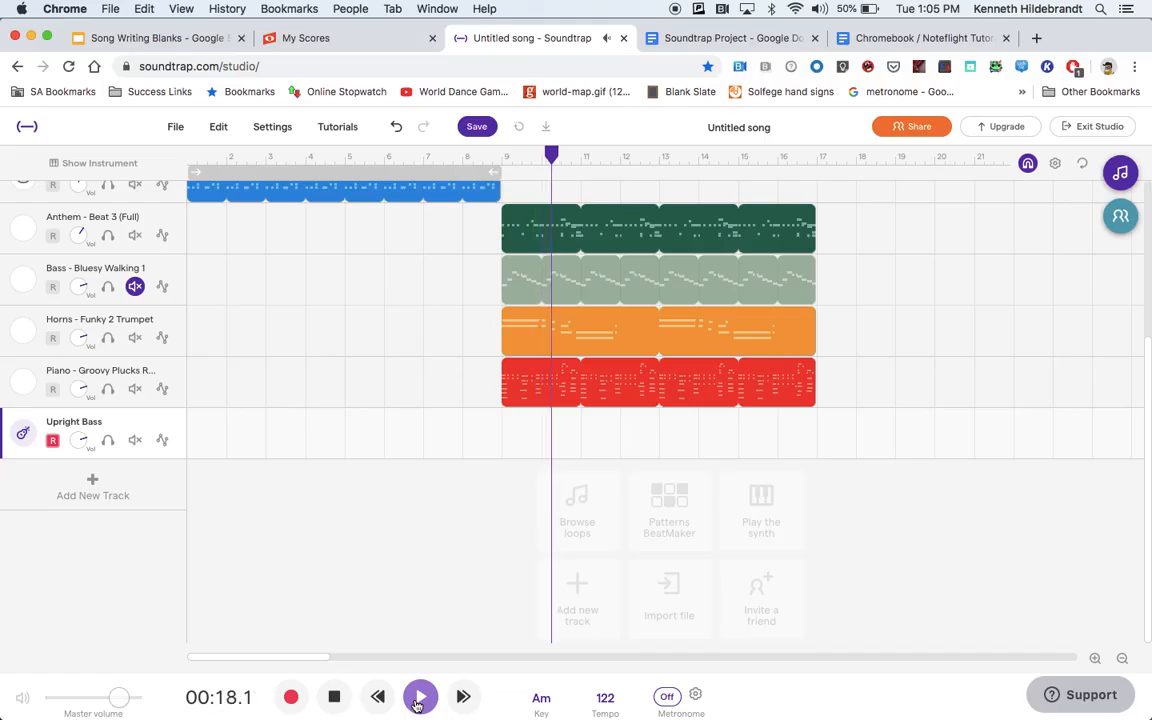
pyautogui.click(334, 697)
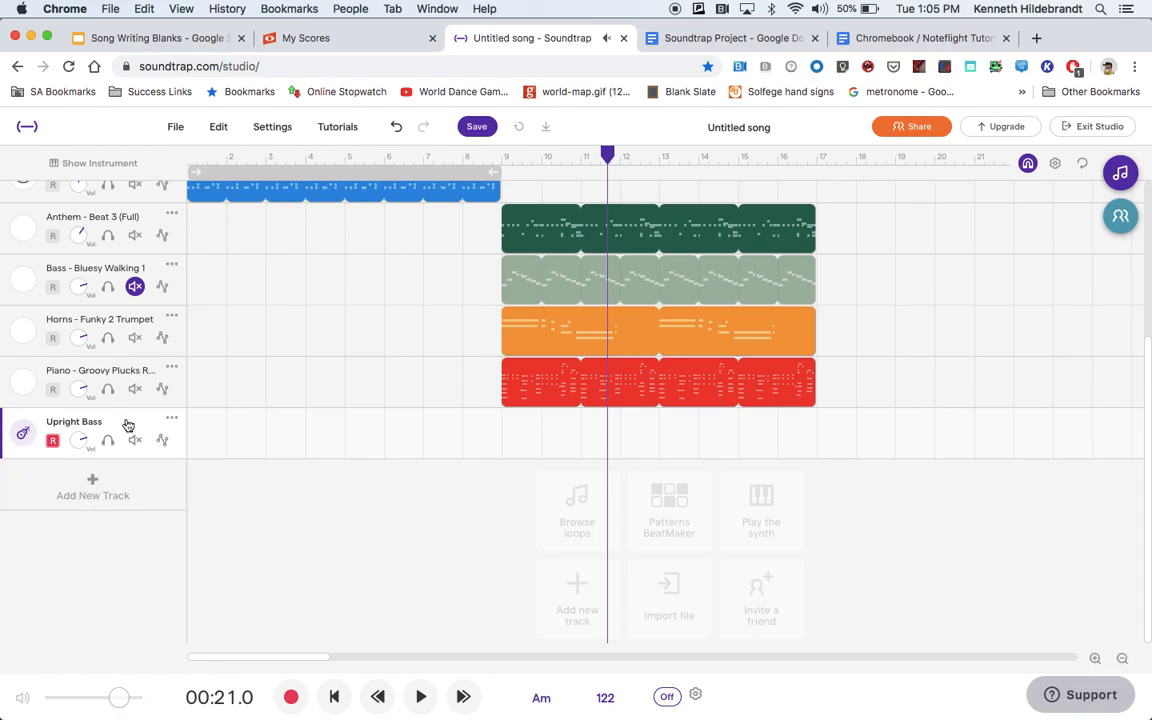
# - Reopen the Upright Bass keyboard and try out a bass pattern on the C1, A1, C2 and E2 notes
pyautogui.click(22, 432)
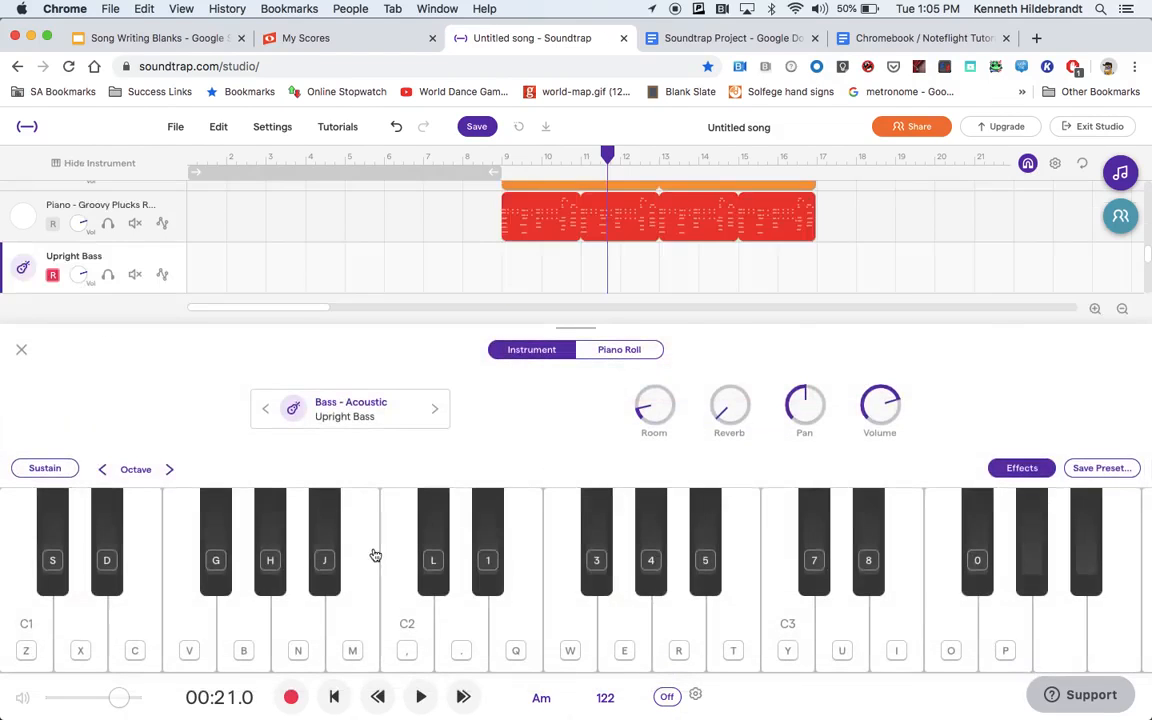
pyautogui.click(25, 624)
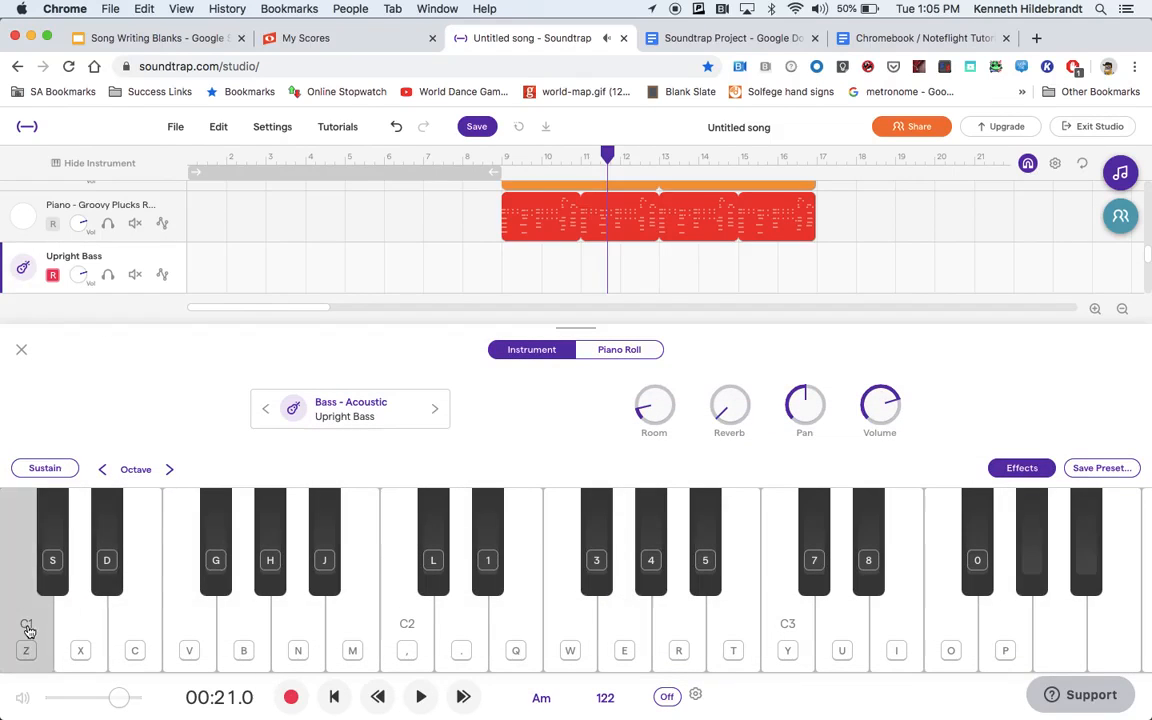
pyautogui.click(289, 617)
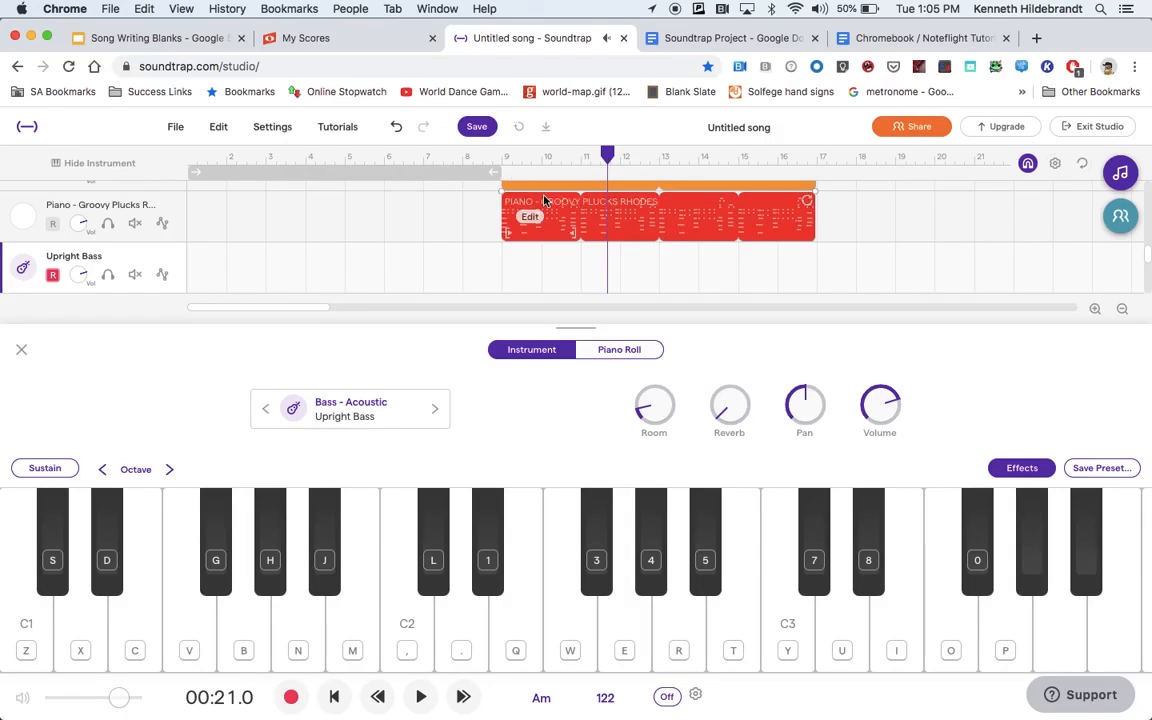
pyautogui.click(301, 633)
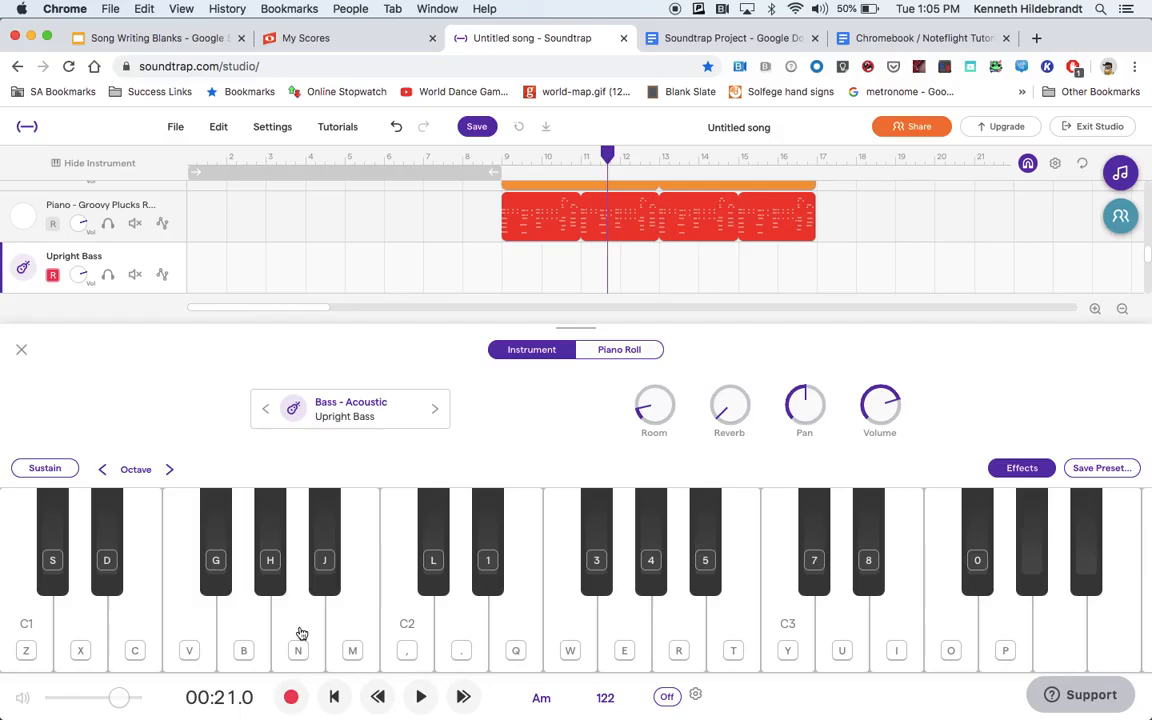
pyautogui.click(301, 633)
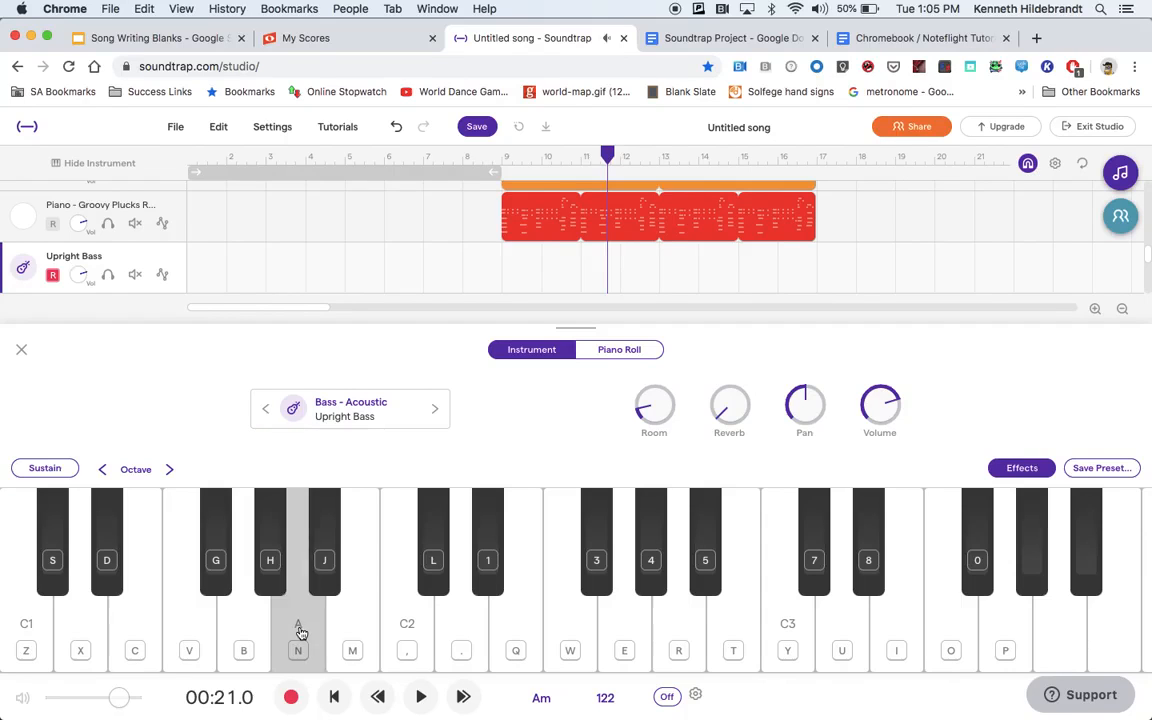
pyautogui.click(301, 633)
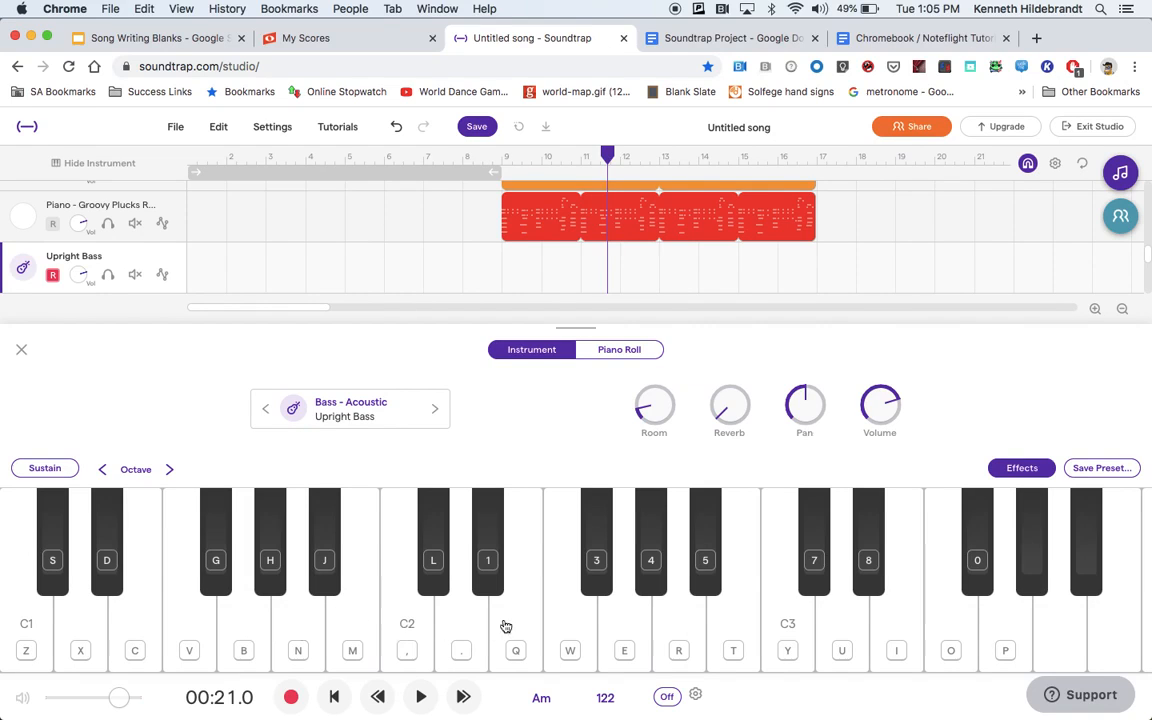
pyautogui.click(513, 620)
pyautogui.moveTo(407, 623); pyautogui.dragTo(378, 624)
pyautogui.click(306, 620)
pyautogui.click(404, 622)
# - Hide the keyboard and return the playhead to measure 9, keeping the Upright Bass track armed for recording
pyautogui.click(22, 351)
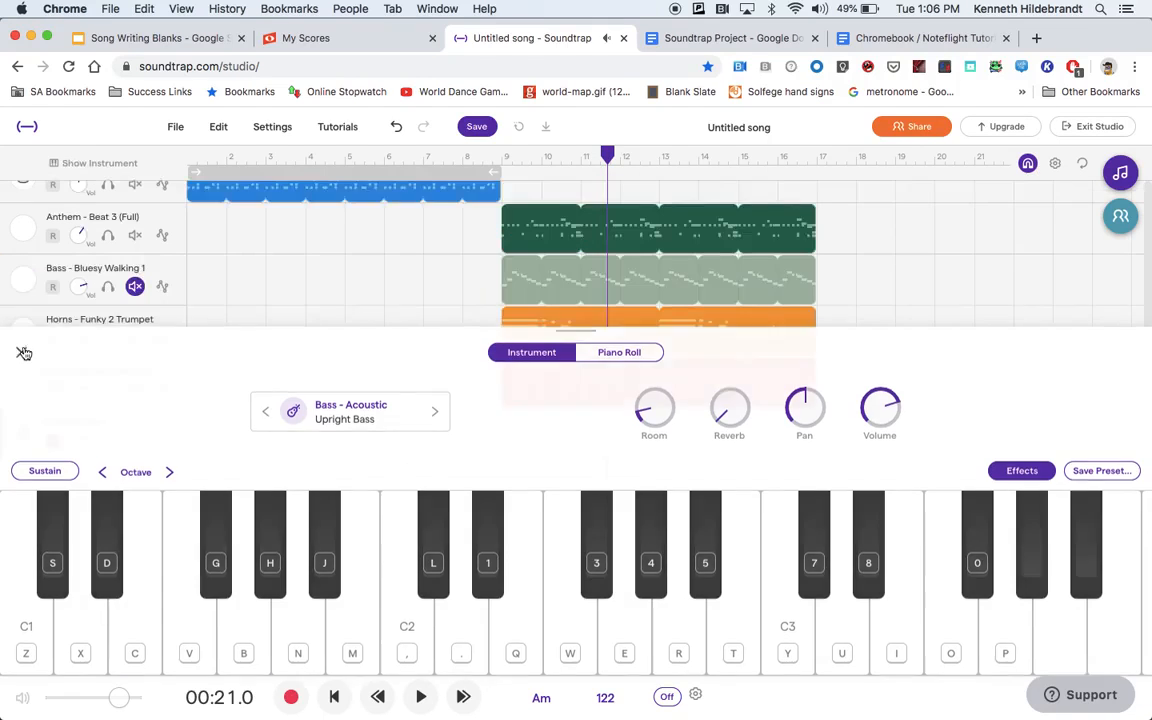
pyautogui.click(612, 152)
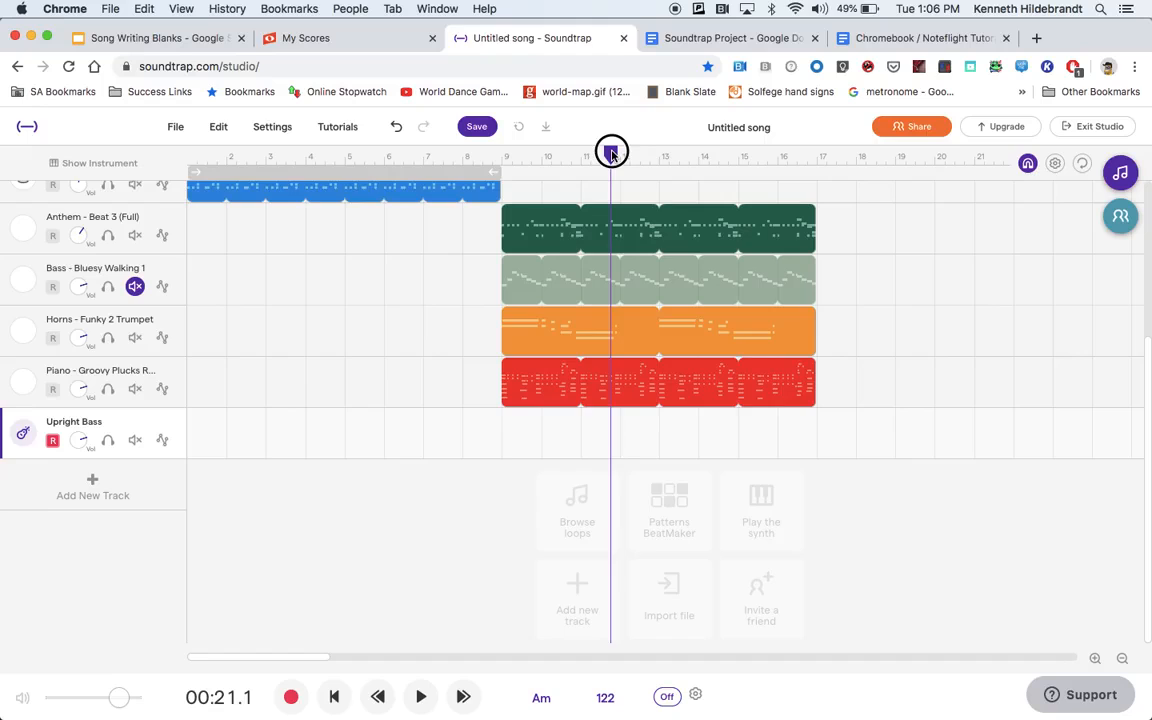
pyautogui.moveTo(612, 152); pyautogui.dragTo(503, 155)
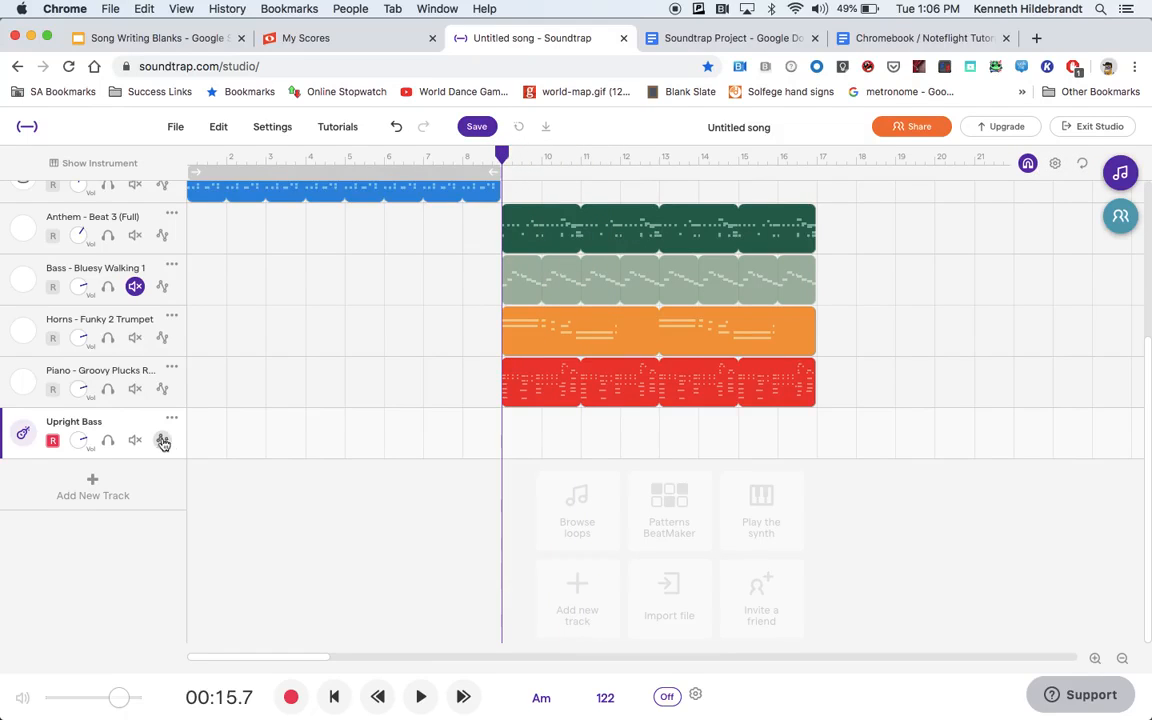
pyautogui.click(53, 441)
# - Turn on the metronome and review its volume and 2-bar count-in settings
pyautogui.click(666, 695)
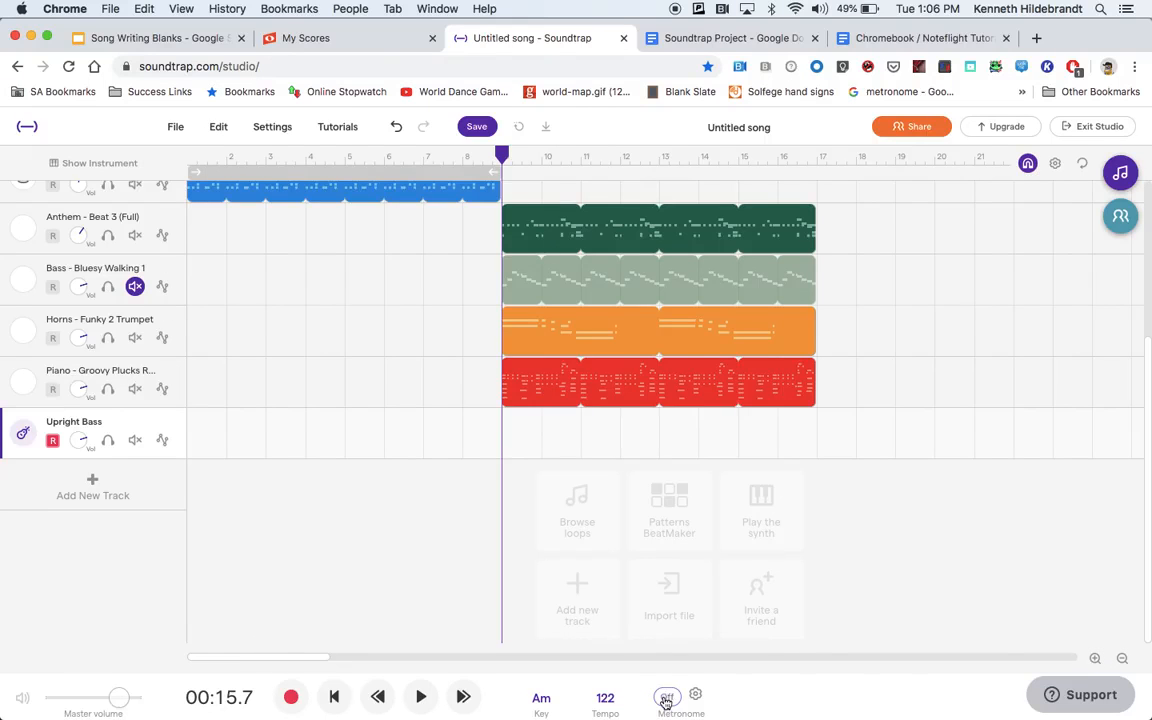
pyautogui.click(666, 697)
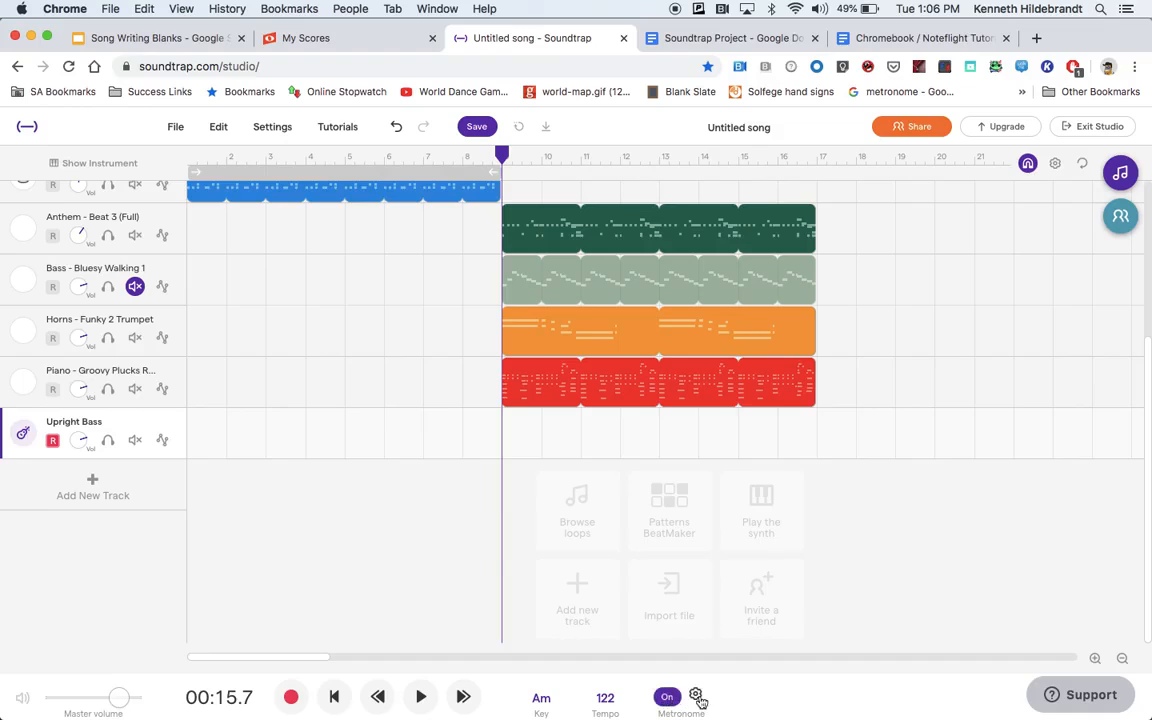
pyautogui.click(697, 695)
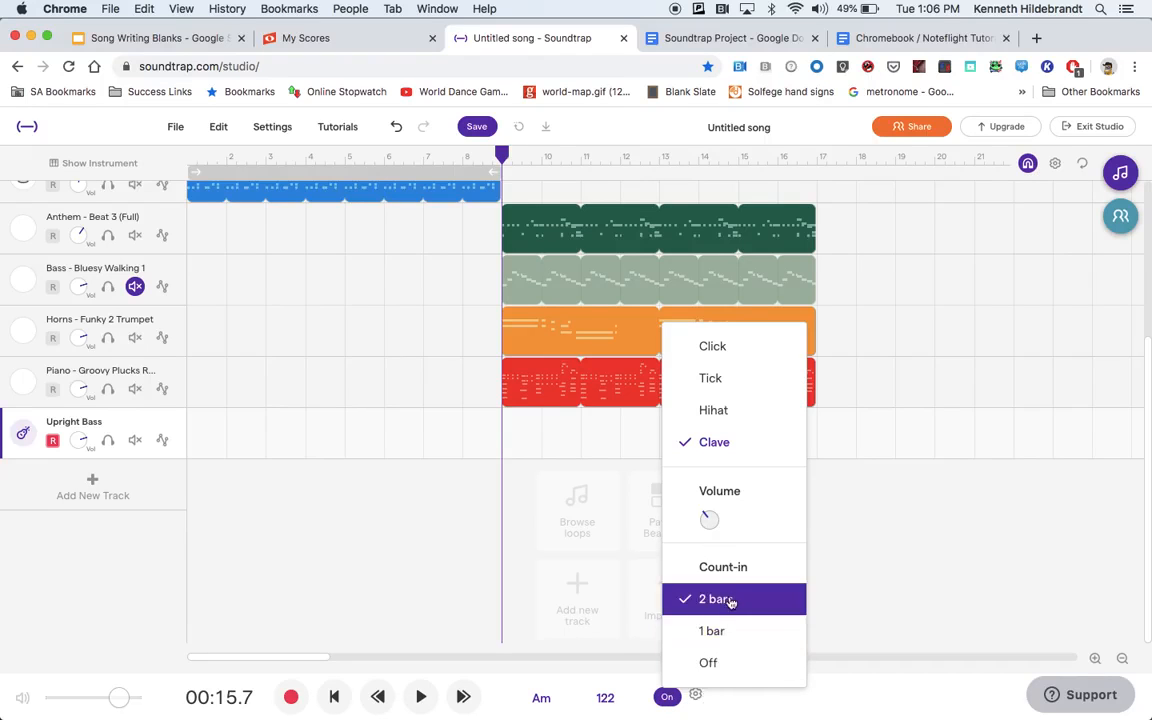
pyautogui.moveTo(709, 519); pyautogui.dragTo(713, 377)
pyautogui.click(797, 693)
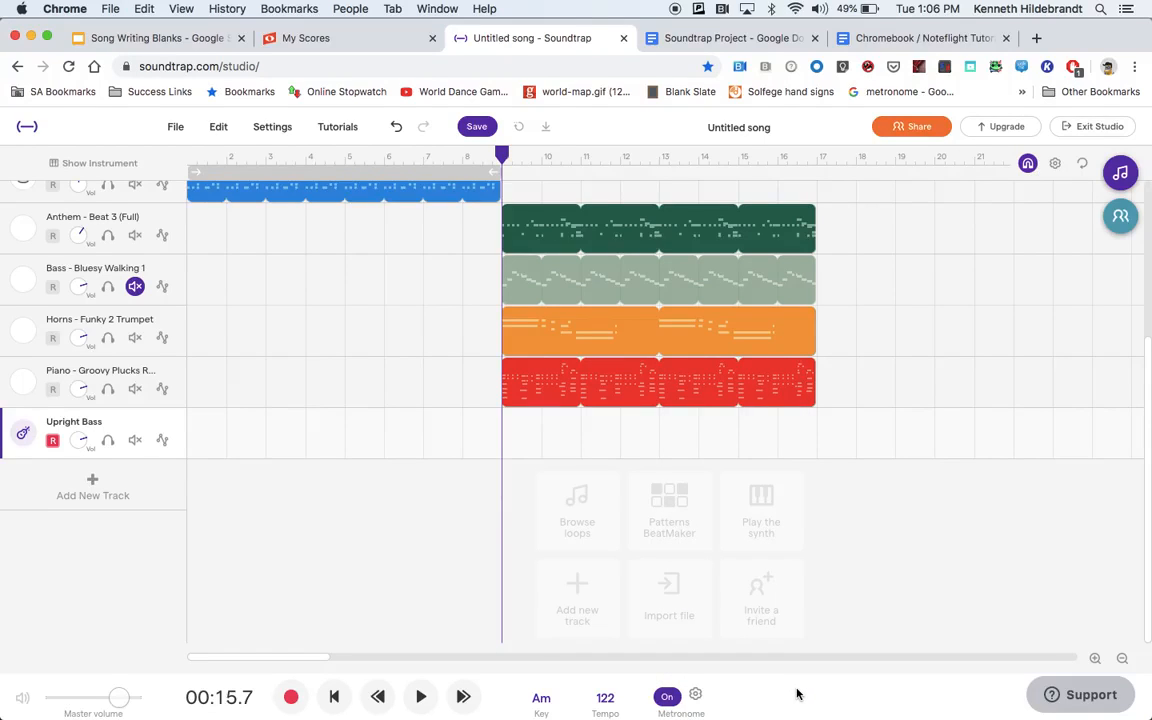
# - Rehearse the bass pattern with A1, E2 and C2 on the Upright Bass keyboard and recheck the metronome settings
pyautogui.click(24, 432)
pyautogui.click(288, 630)
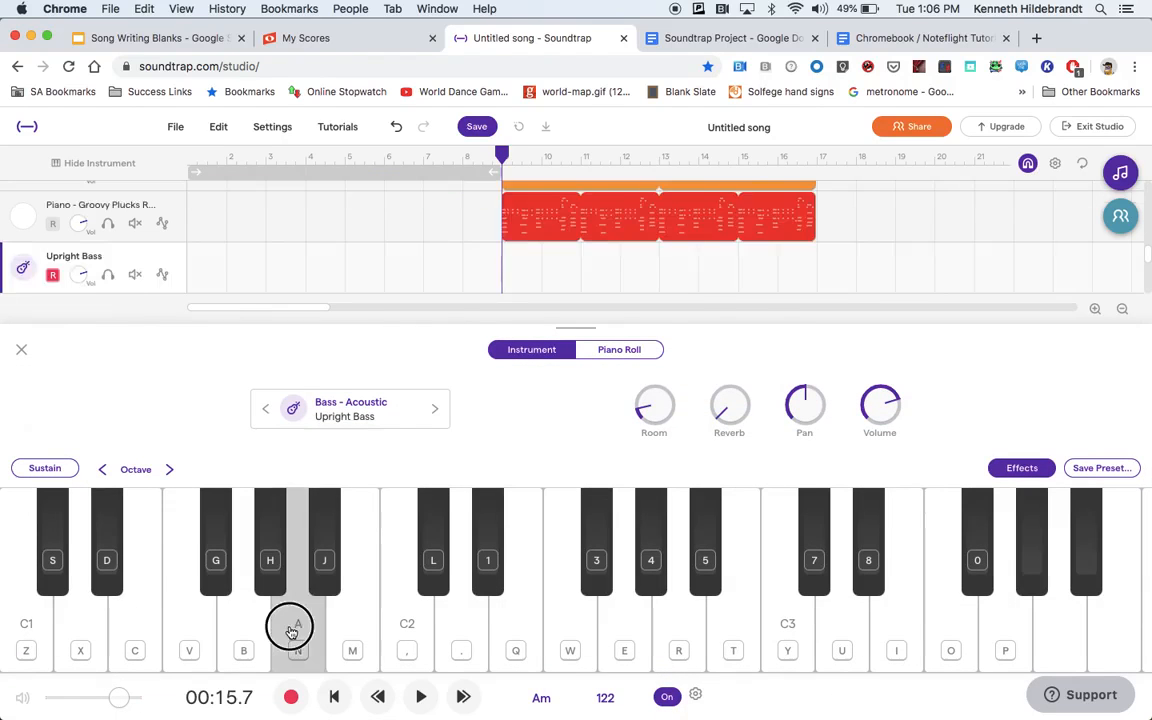
pyautogui.click(288, 628)
pyautogui.click(511, 630)
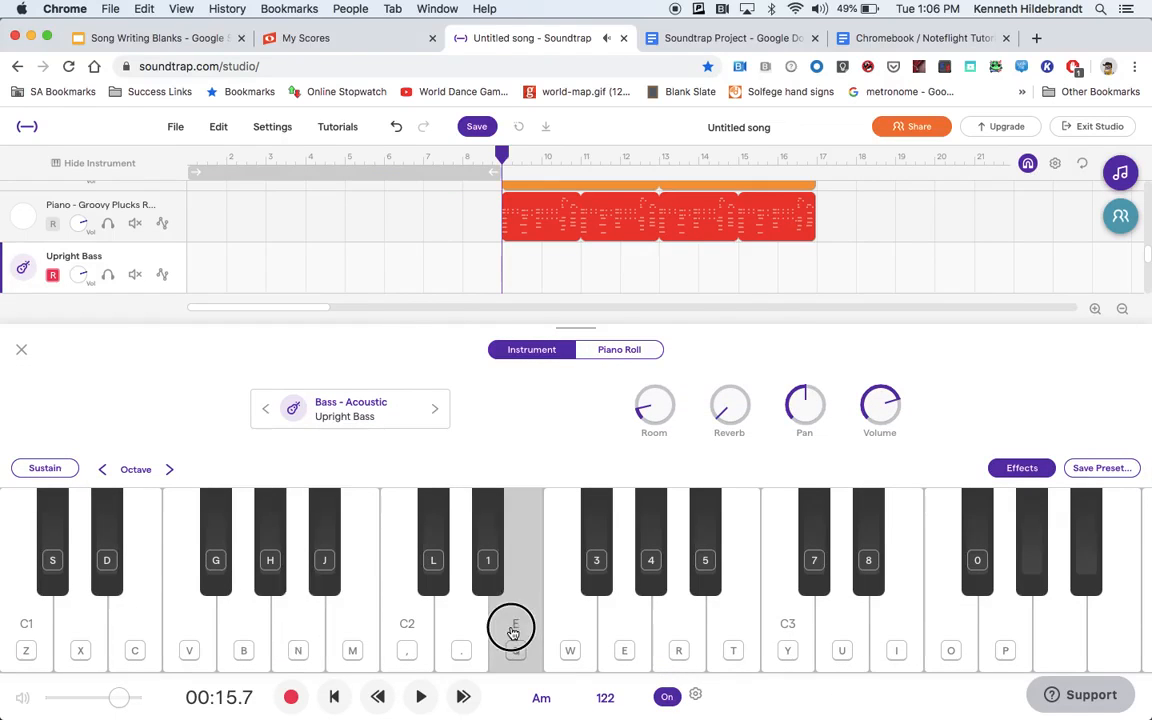
pyautogui.click(437, 623)
pyautogui.click(426, 622)
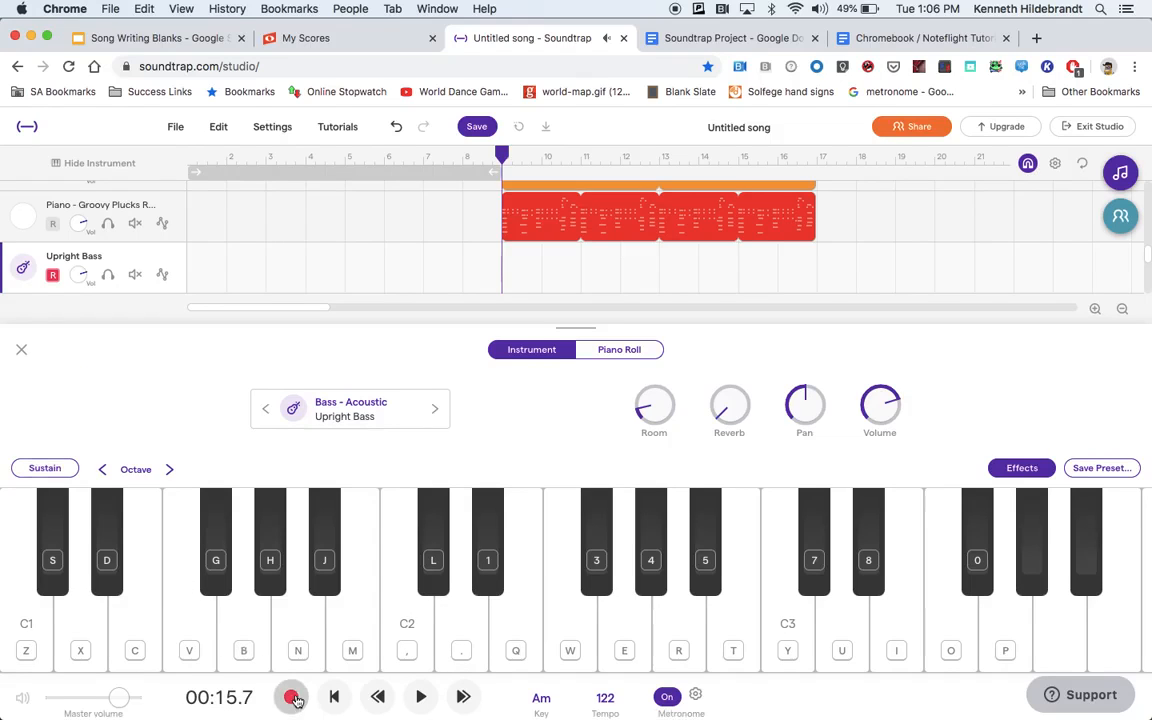
pyautogui.click(695, 694)
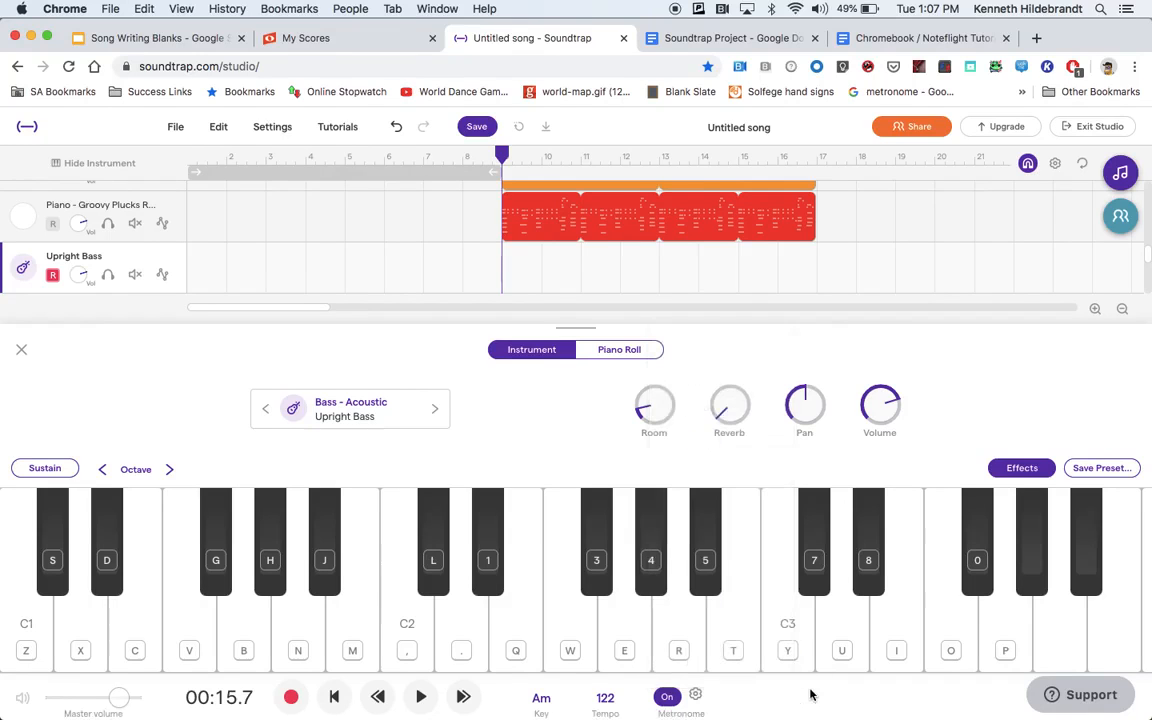
# - Record an upright bass line of A1, C2 and E2 notes from measure 9 to just past measure 17, then hide the keyboard
pyautogui.click(291, 697)
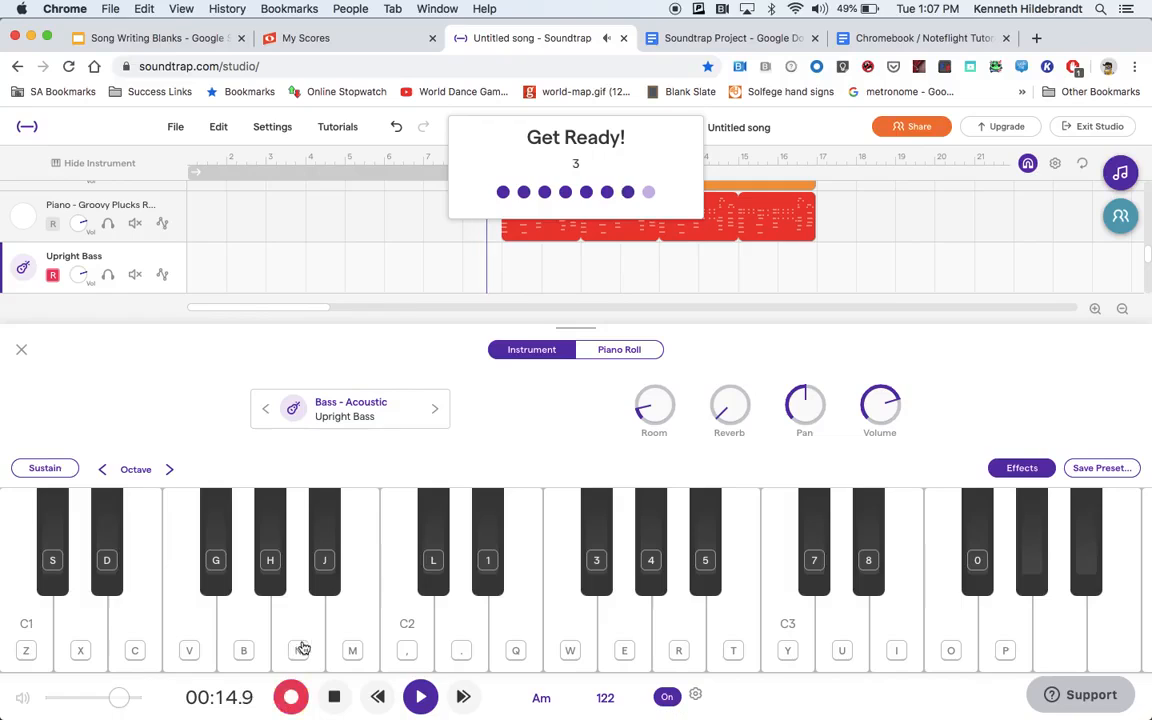
pyautogui.click(307, 626)
pyautogui.click(307, 626)
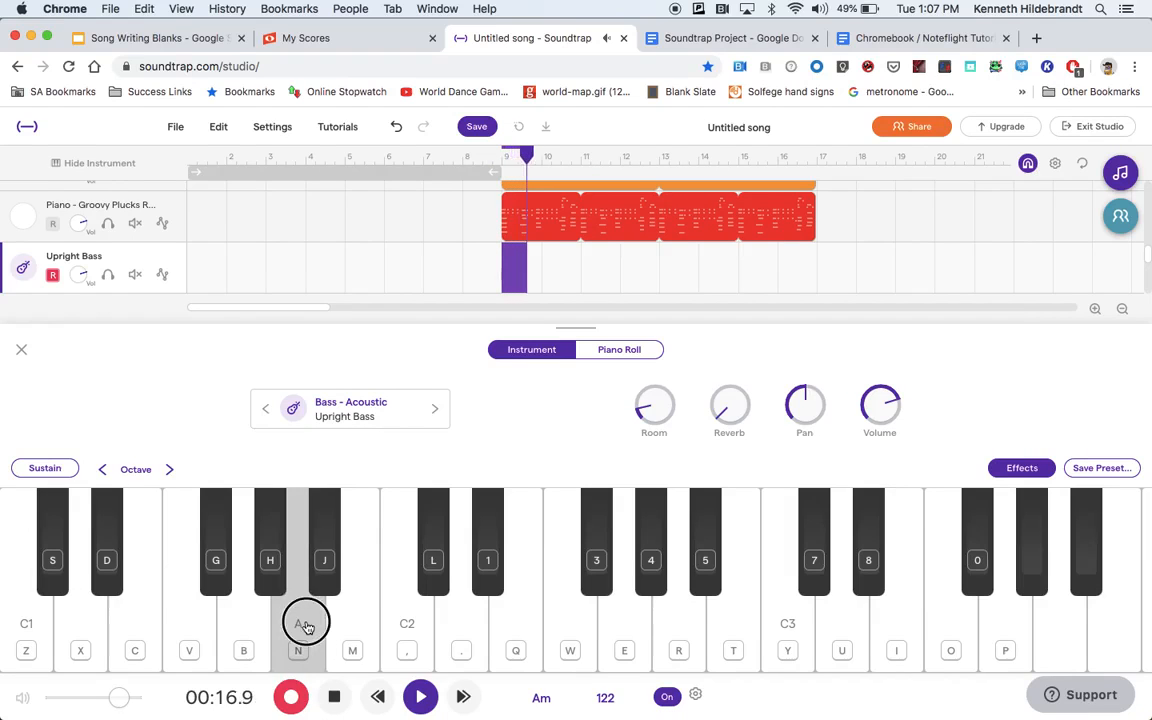
pyautogui.click(307, 626)
pyautogui.click(411, 625)
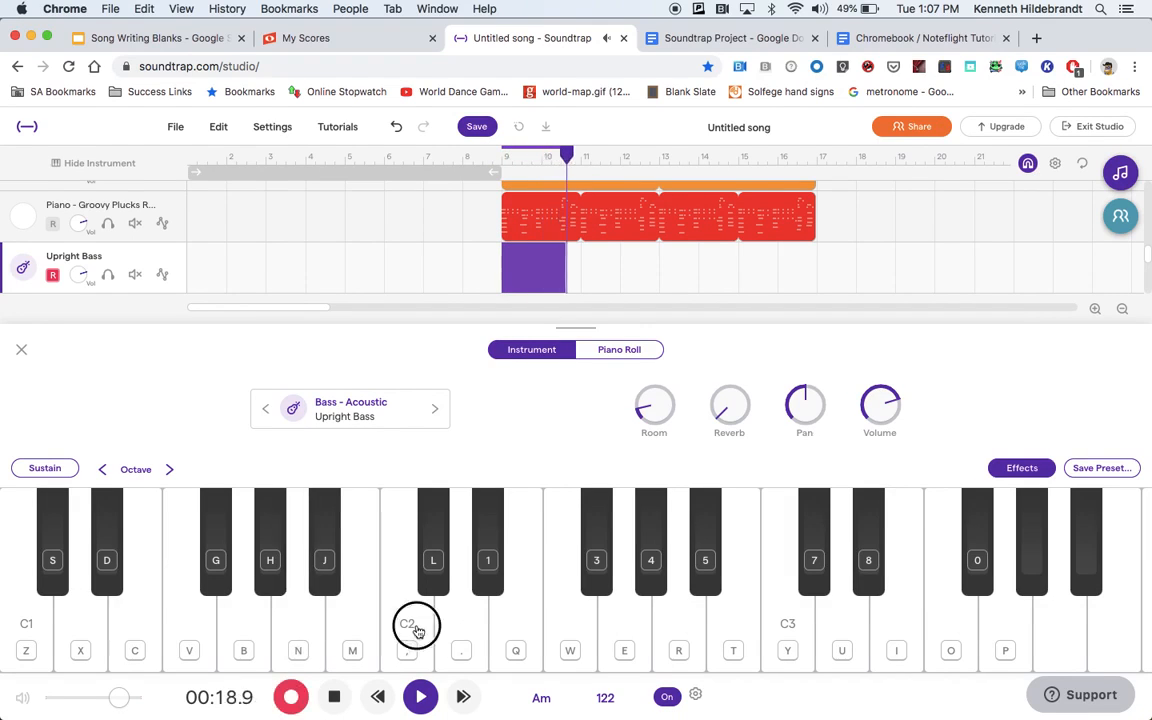
pyautogui.click(528, 626)
pyautogui.click(307, 626)
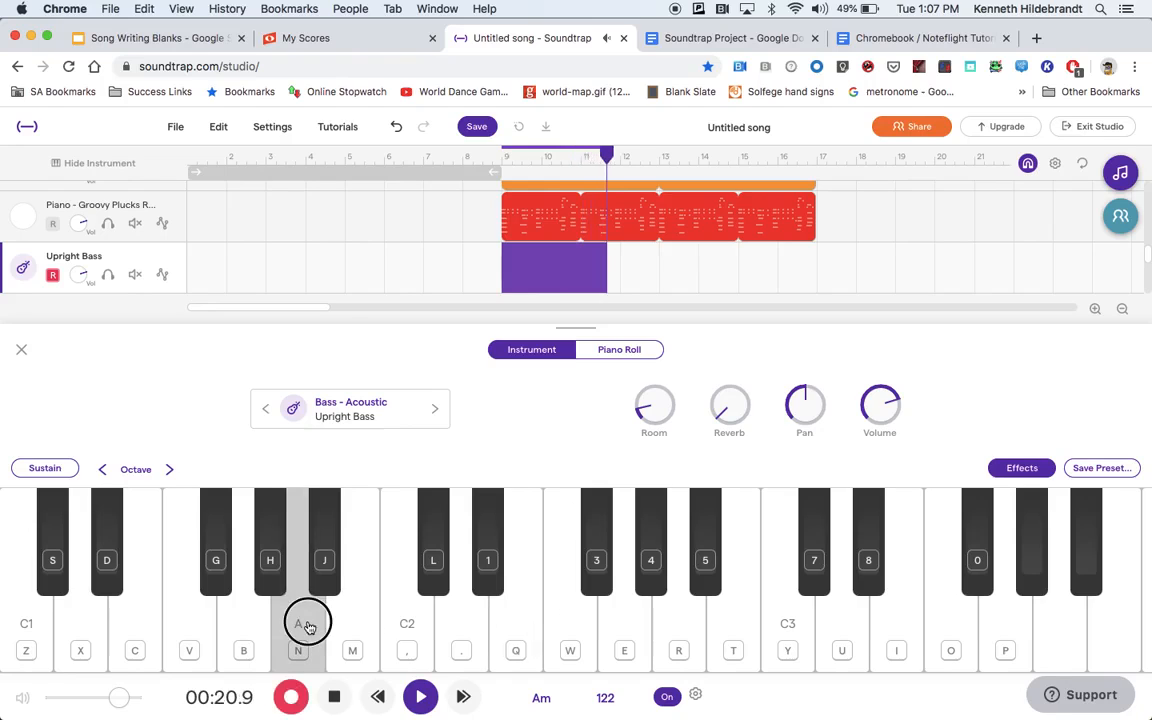
pyautogui.click(307, 626)
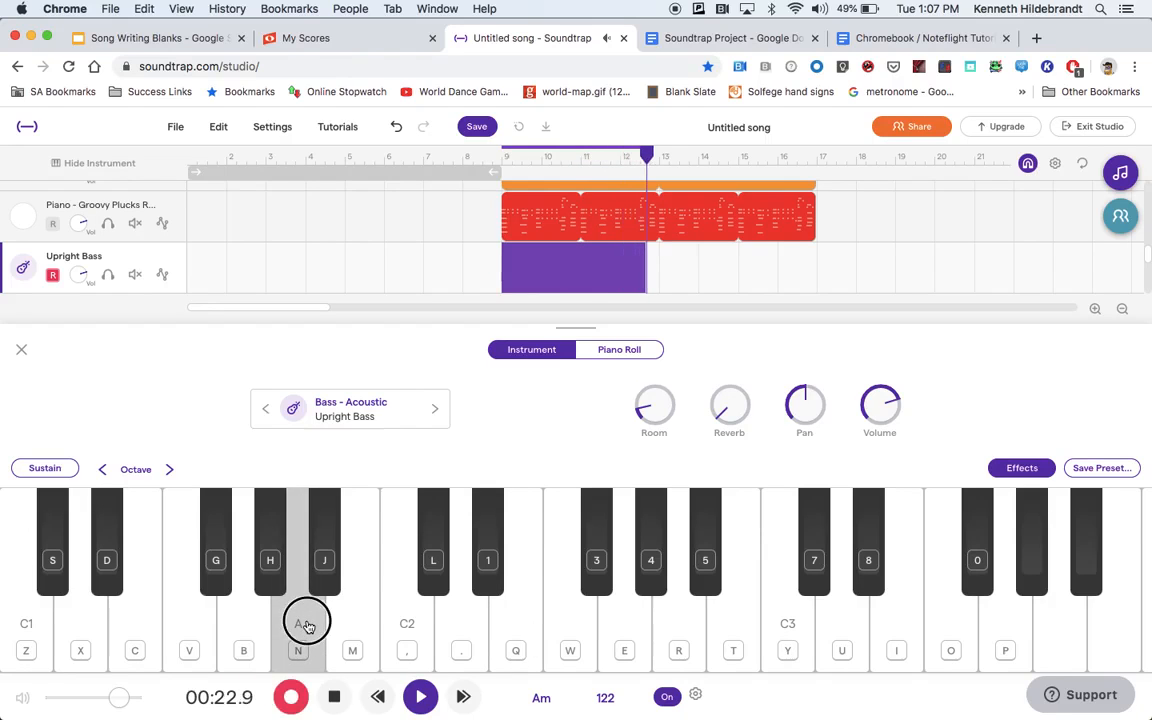
pyautogui.click(299, 623)
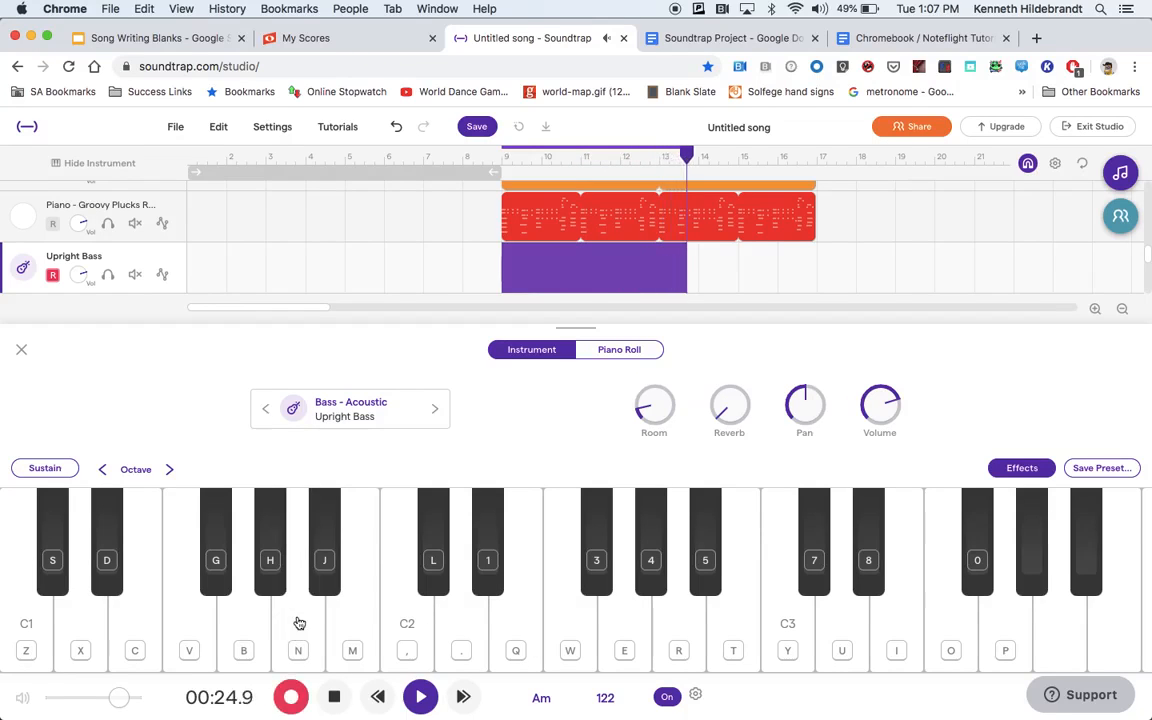
pyautogui.click(514, 620)
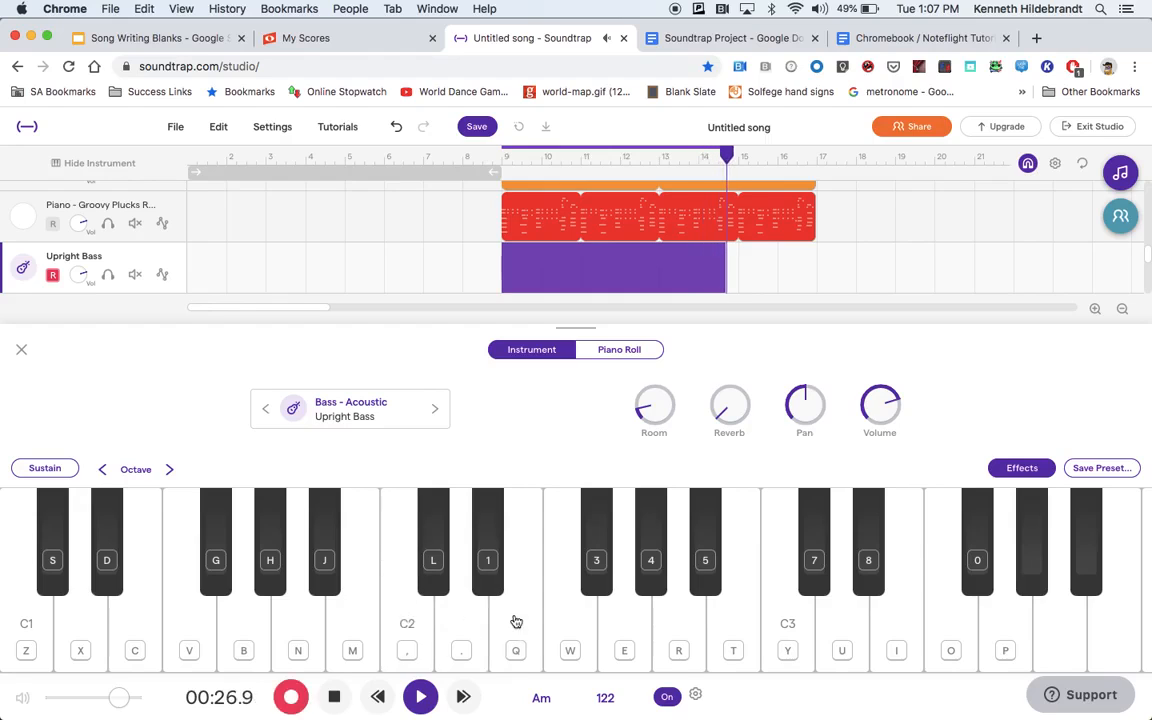
pyautogui.click(306, 627)
pyautogui.click(304, 628)
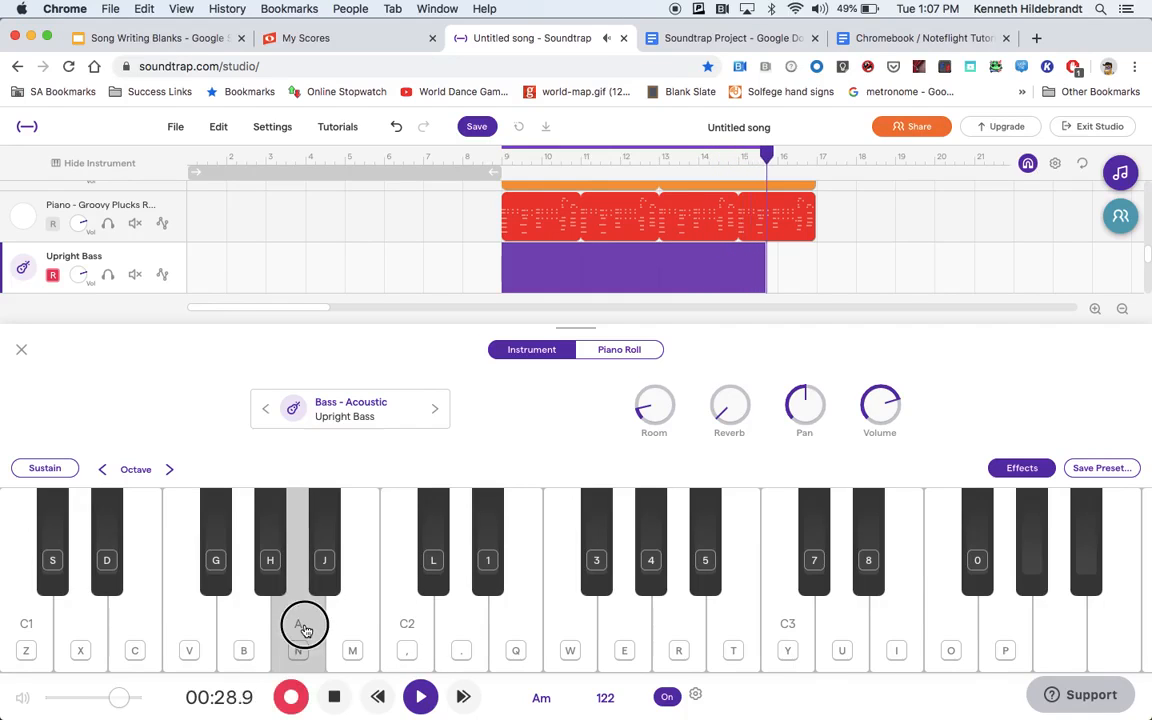
pyautogui.click(304, 624)
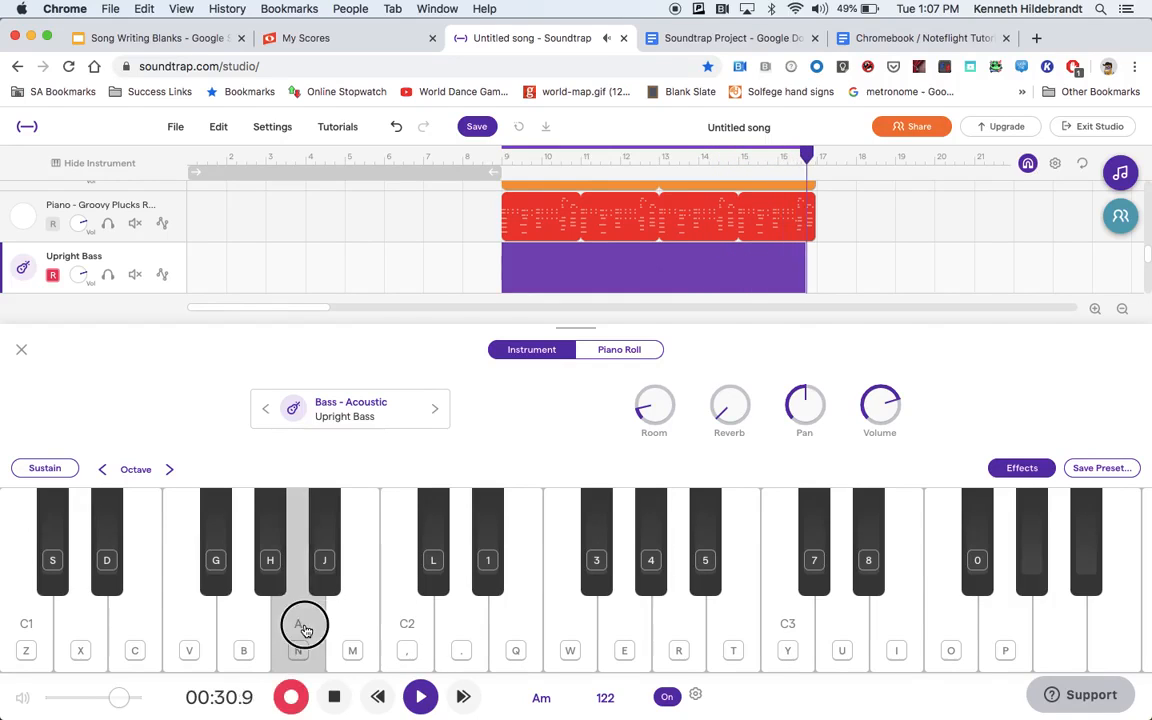
pyautogui.click(334, 698)
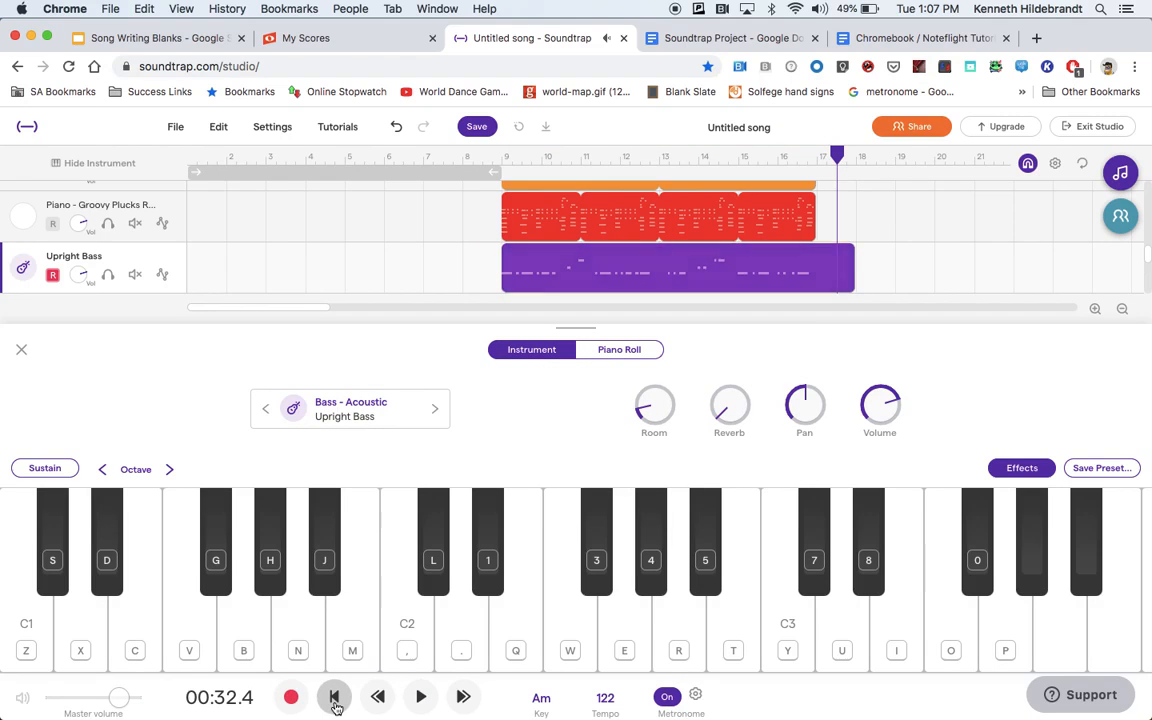
pyautogui.click(21, 349)
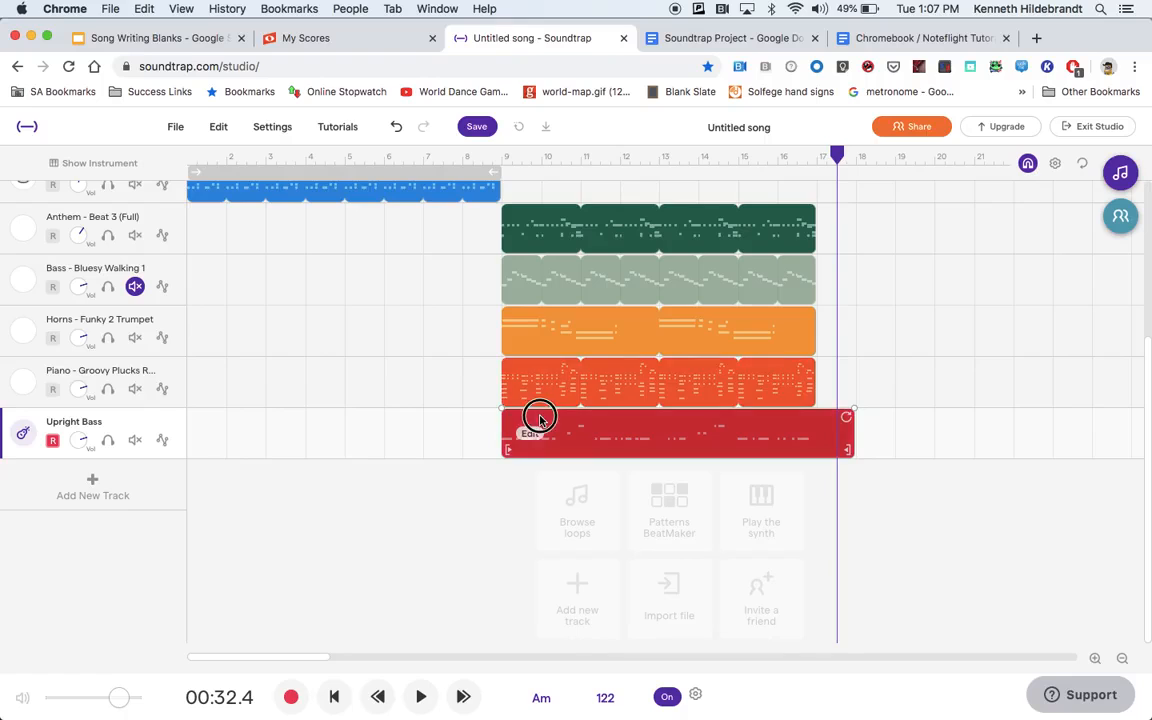
# - Solo the Upright Bass track, turn off the metronome and play the recorded bass line back from measure 9
pyautogui.click(106, 440)
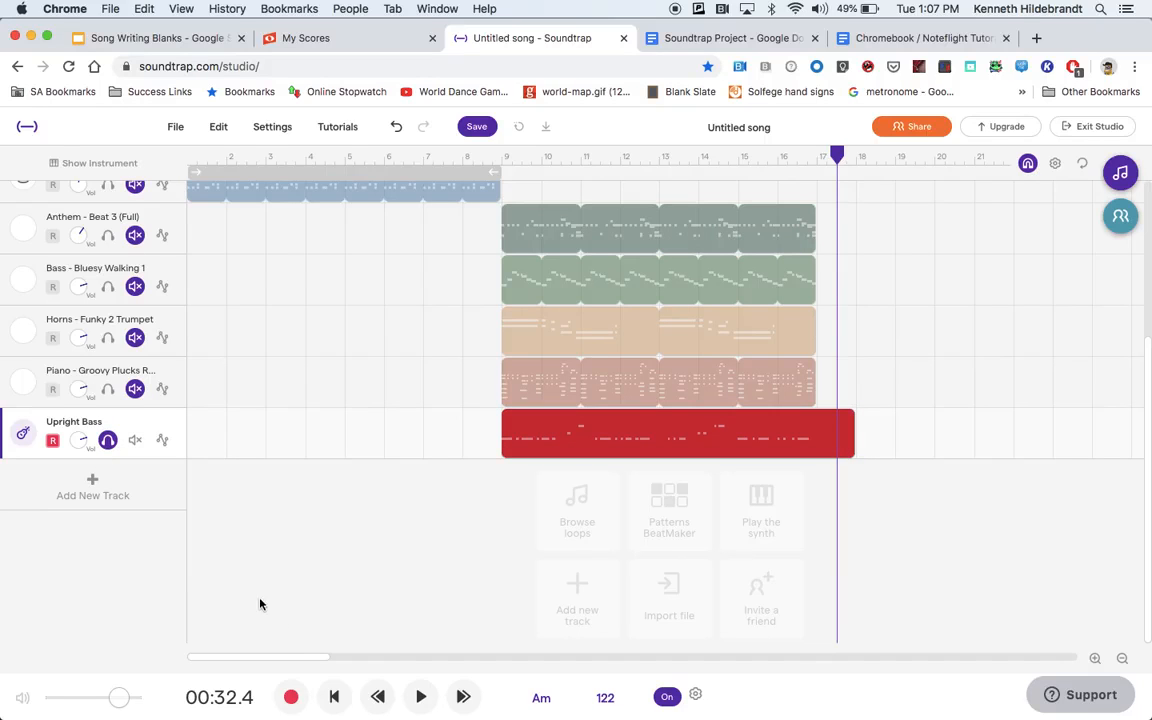
pyautogui.click(421, 697)
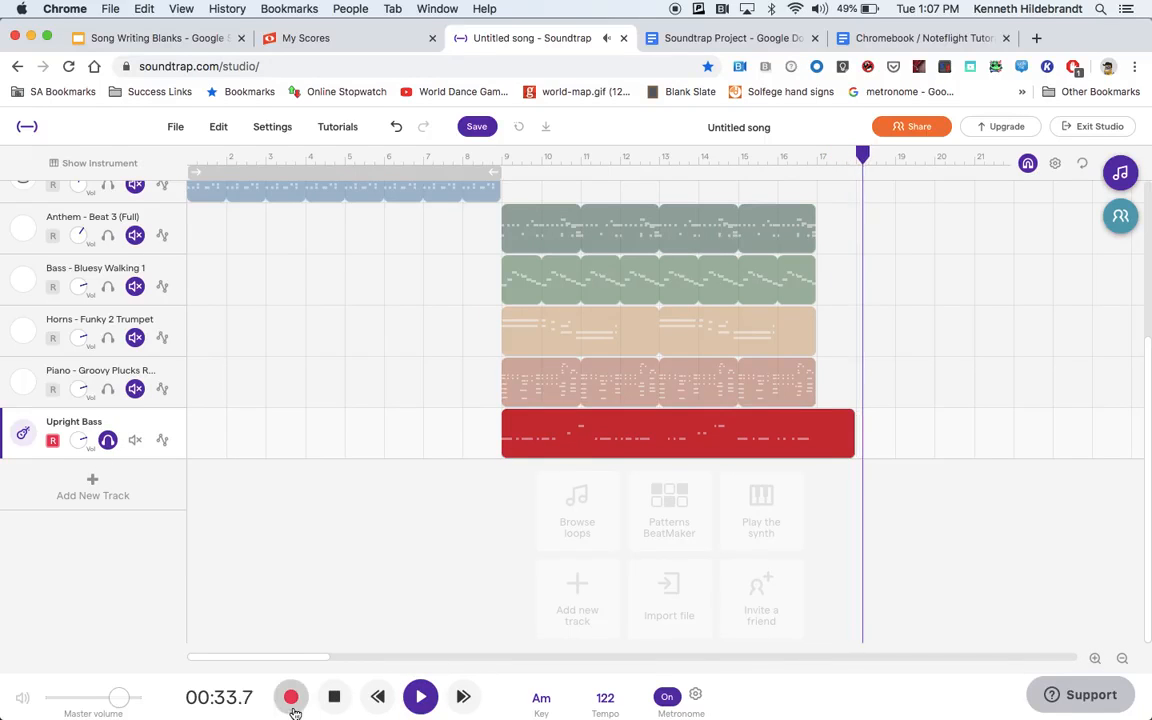
pyautogui.click(333, 697)
pyautogui.click(667, 693)
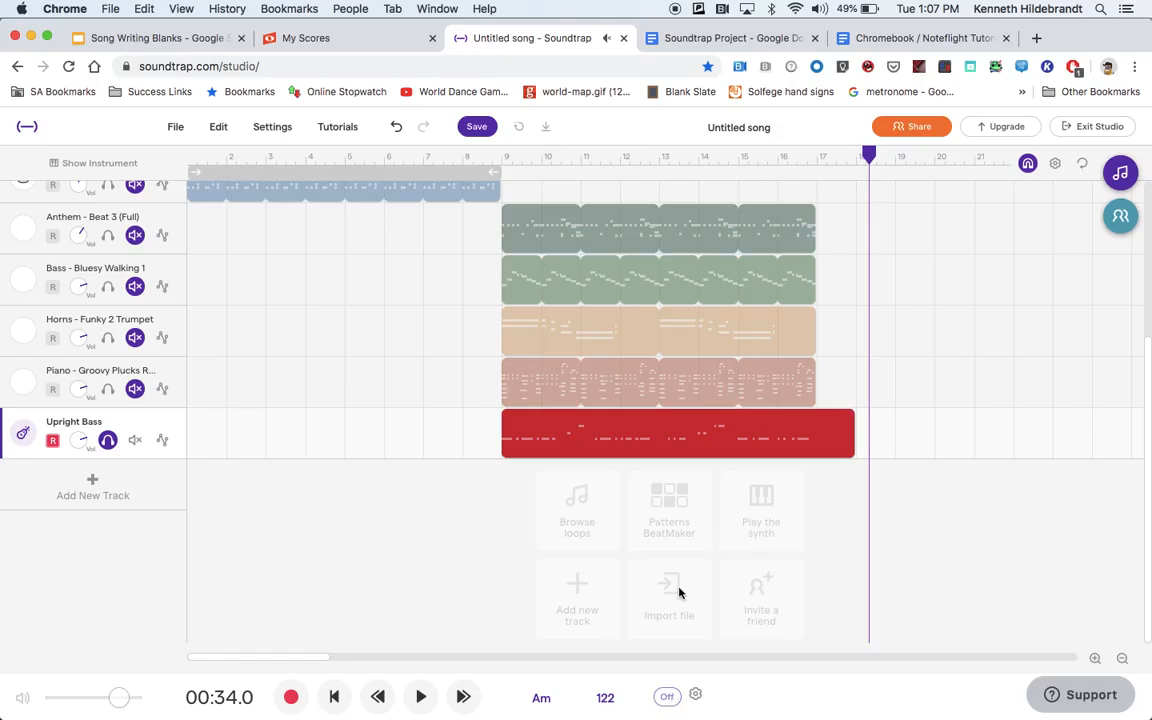
pyautogui.moveTo(868, 155); pyautogui.dragTo(502, 150)
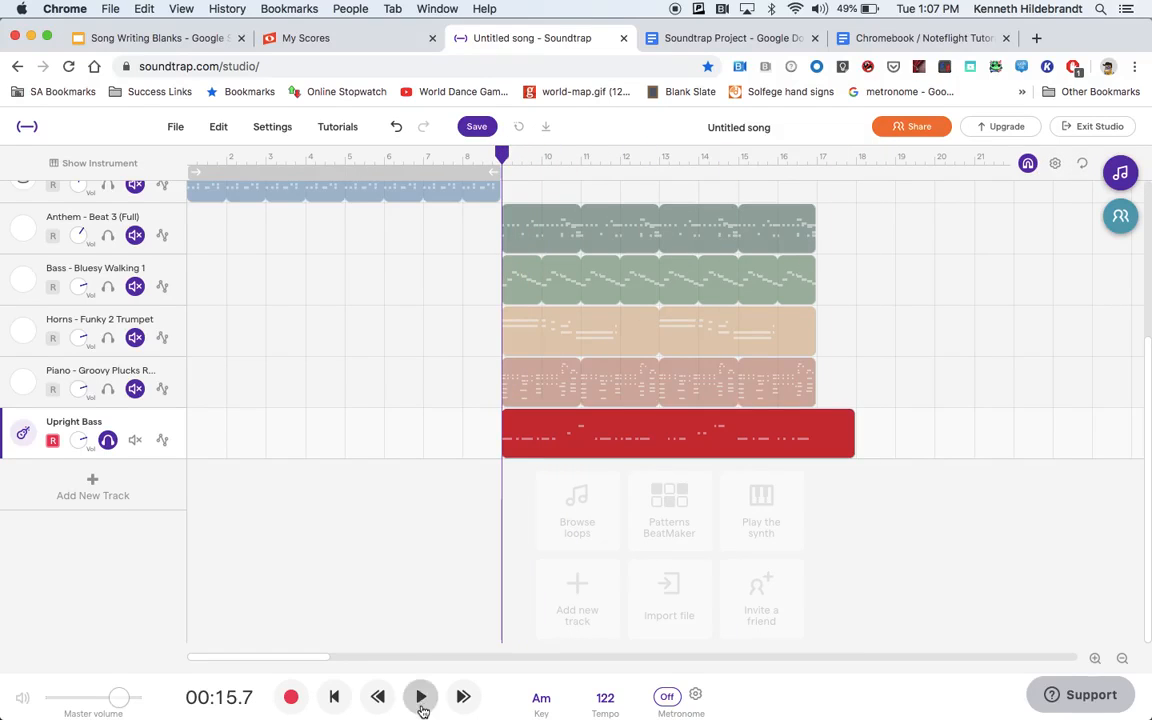
pyautogui.click(421, 698)
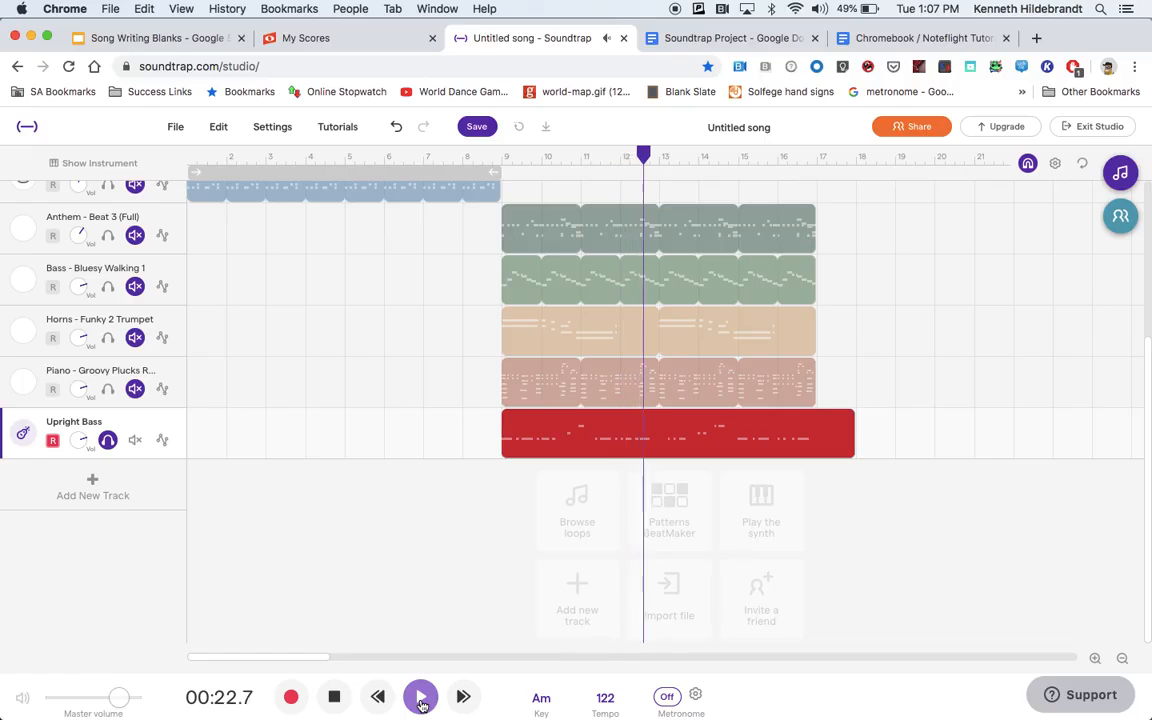
pyautogui.click(333, 695)
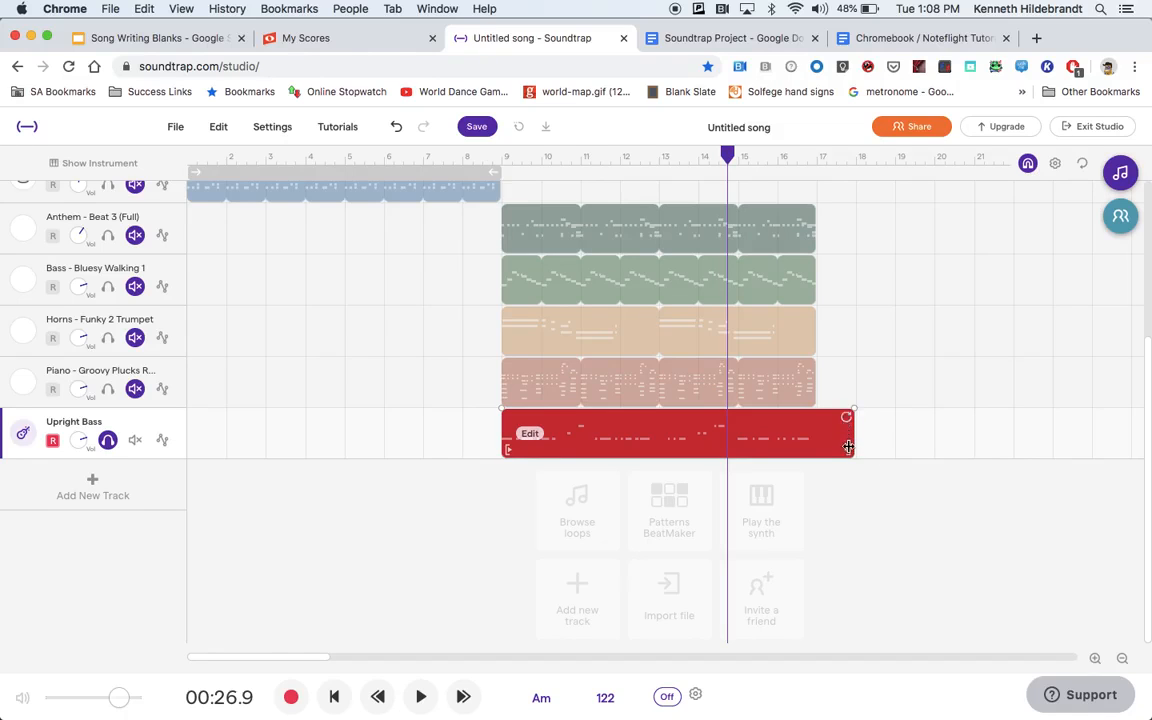
# - Trim the end of the Upright Bass region to measure 17 and unsolo the track
pyautogui.moveTo(848, 447); pyautogui.dragTo(813, 452)
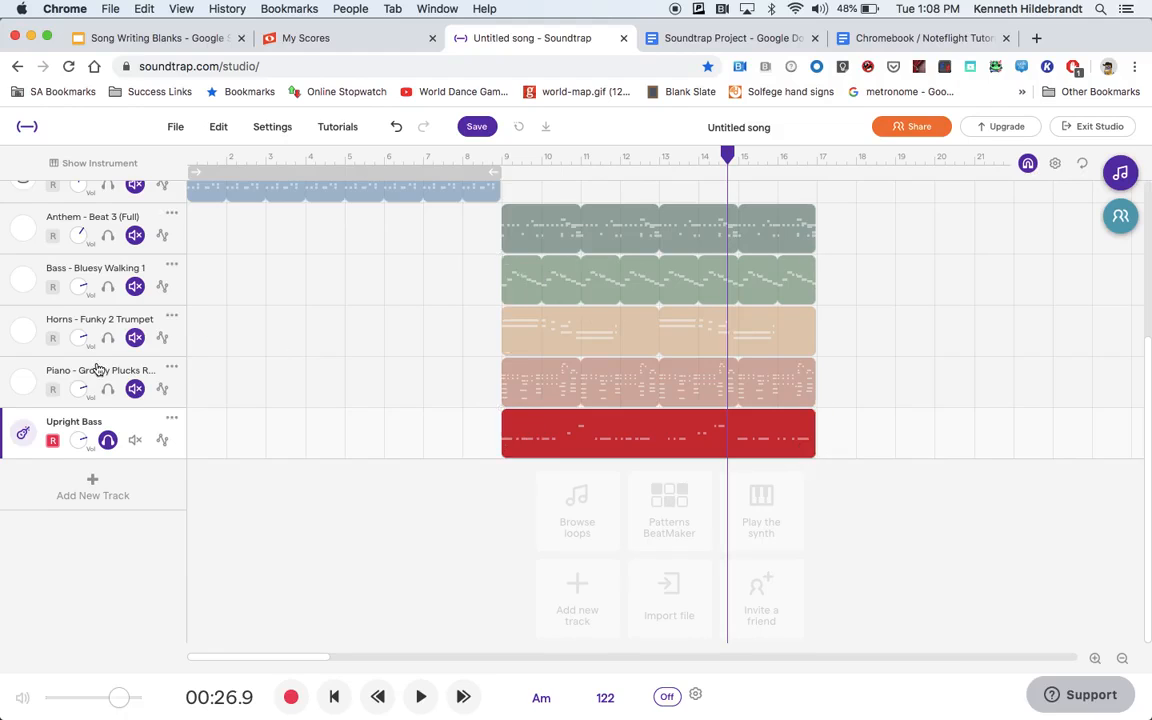
pyautogui.click(107, 440)
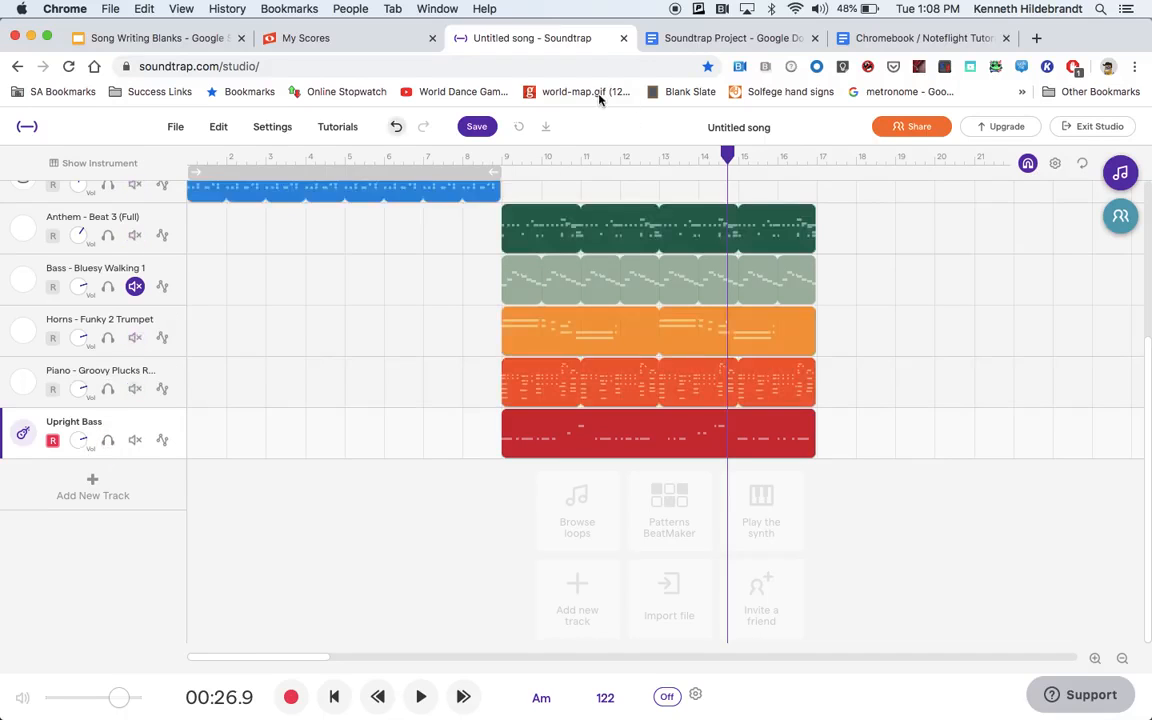
# - Play the section from measure 9 while raising the Upright Bass and Piano - Groovy Plucks volumes and lowering the Anthem - Beat 3 volume
pyautogui.moveTo(724, 152); pyautogui.dragTo(502, 150)
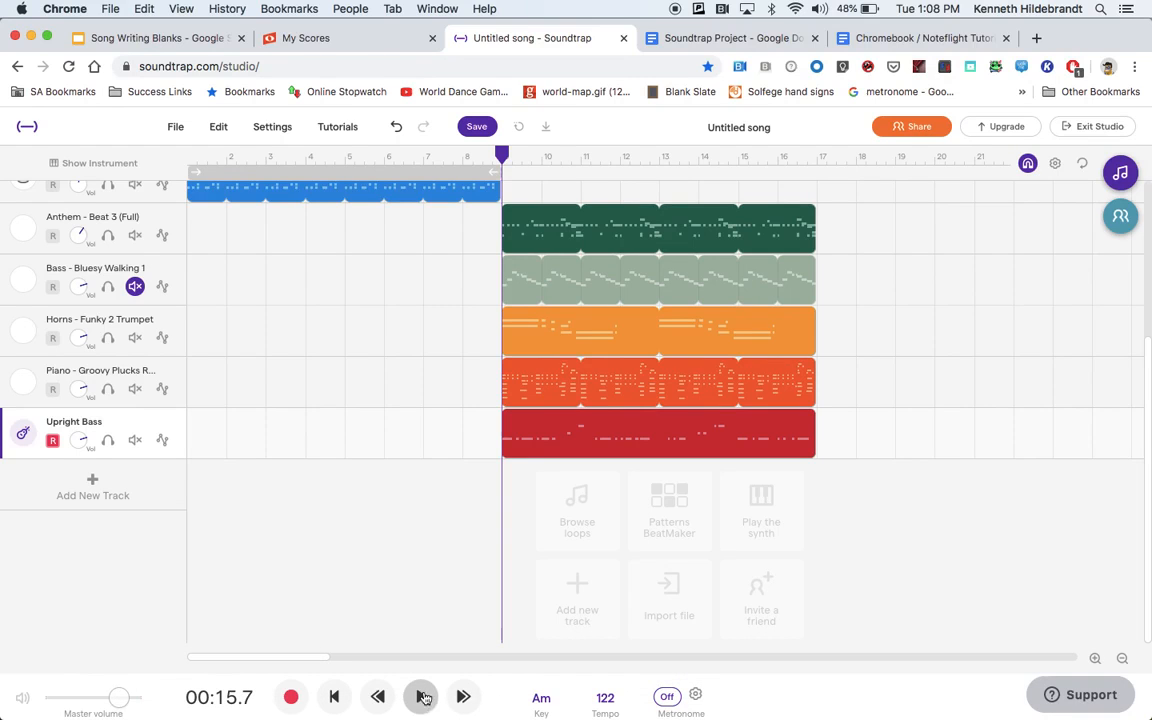
pyautogui.click(423, 697)
pyautogui.moveTo(84, 440); pyautogui.dragTo(76, 300)
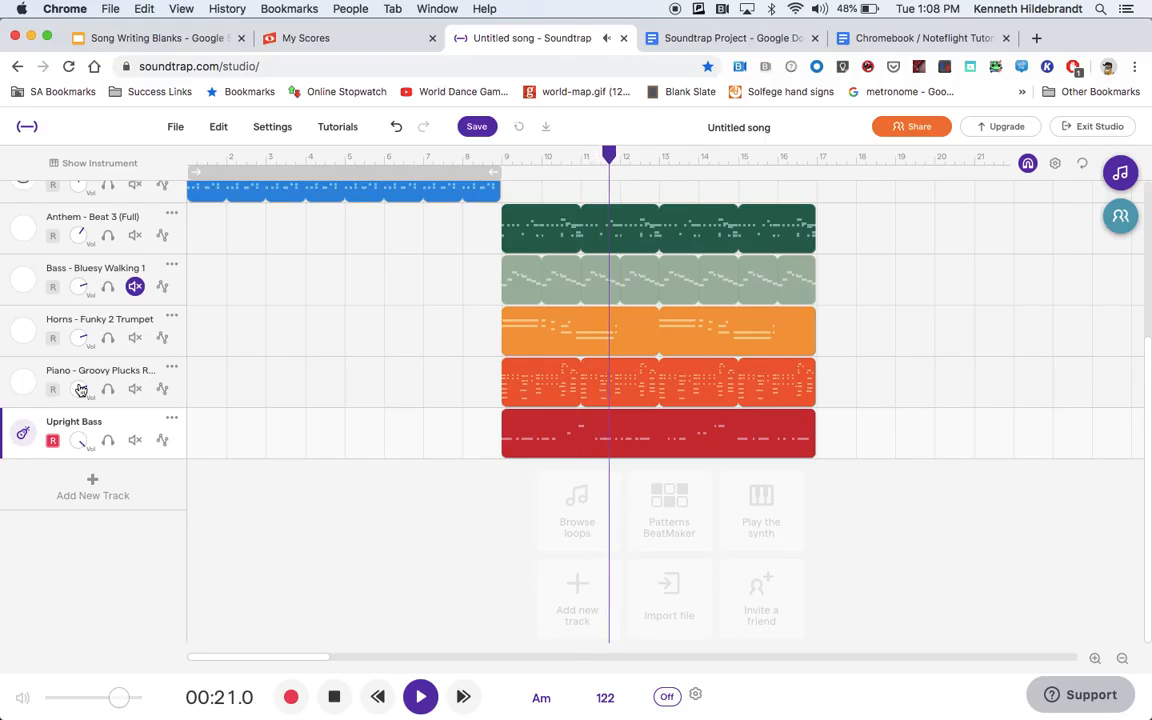
pyautogui.moveTo(77, 232); pyautogui.dragTo(78, 318)
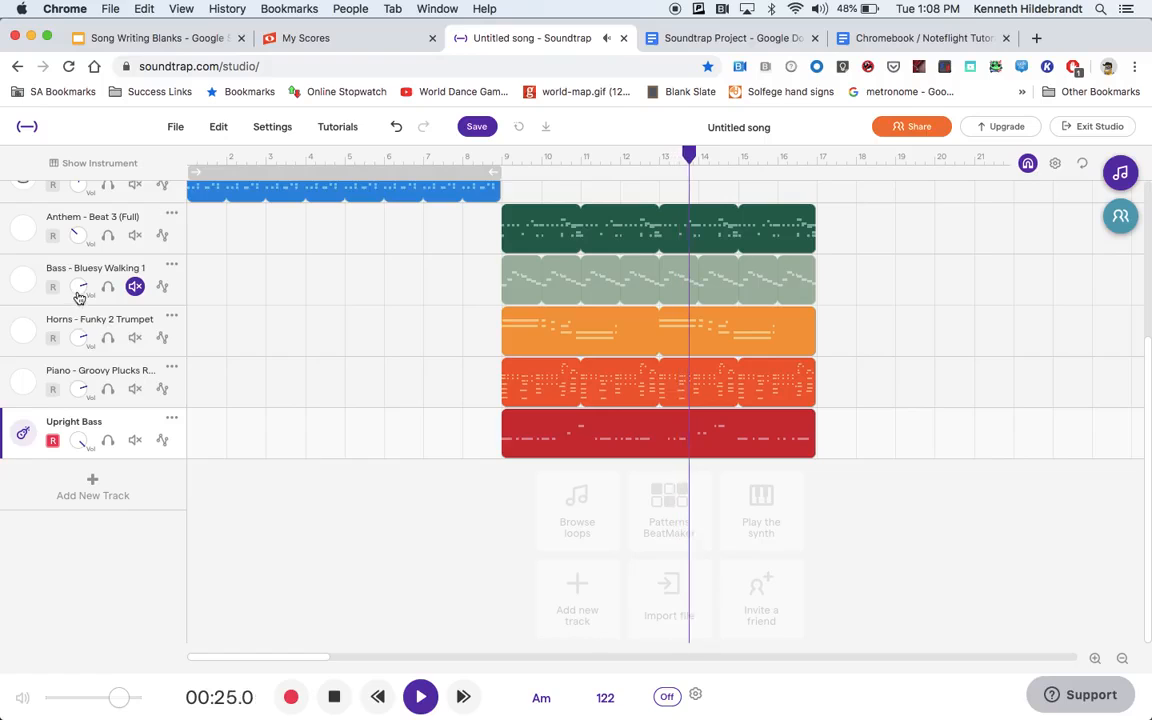
pyautogui.moveTo(80, 391); pyautogui.dragTo(80, 352)
pyautogui.moveTo(77, 235); pyautogui.dragTo(74, 203)
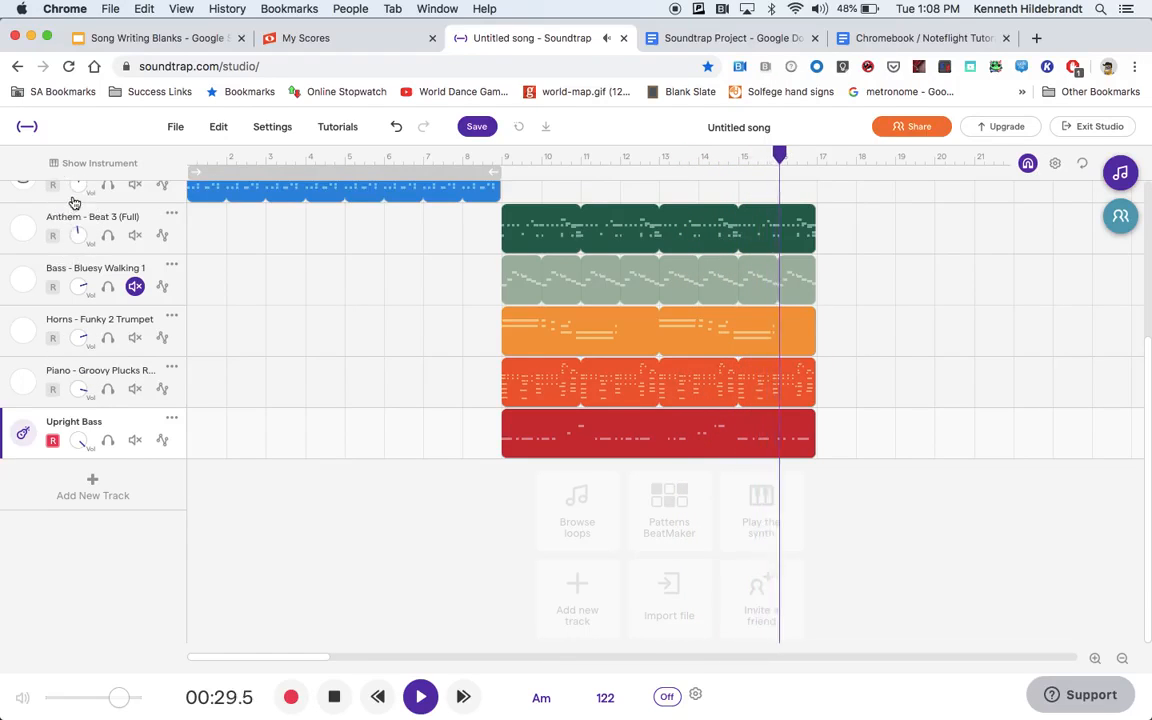
pyautogui.click(335, 702)
# - Return the playhead to the start of the song and look over the tracks of both sections
pyautogui.scroll(5, 388, 404)
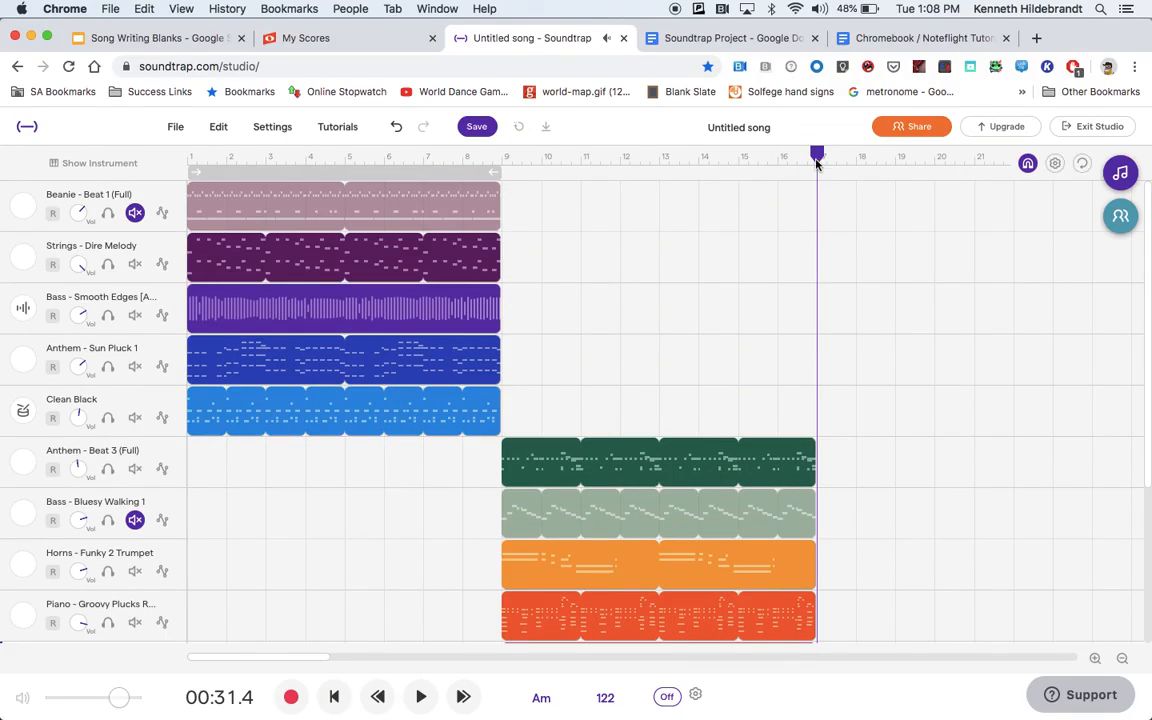
pyautogui.moveTo(817, 157); pyautogui.dragTo(72, 116)
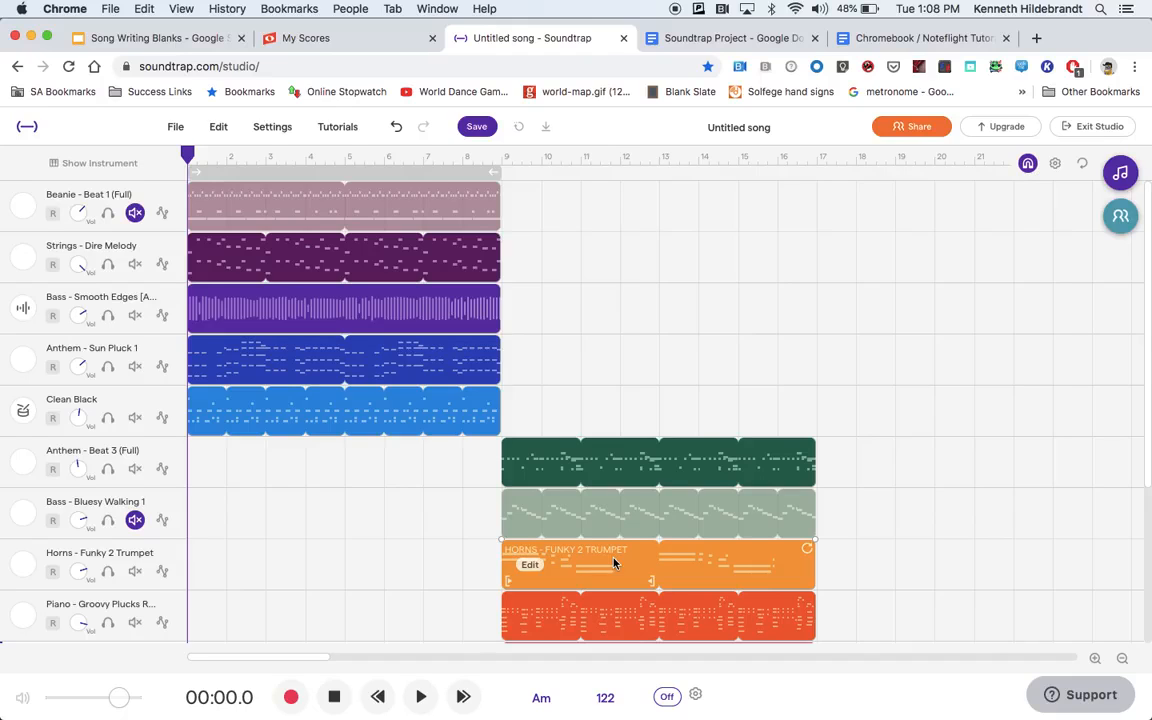
pyautogui.scroll(-1, 615, 563)
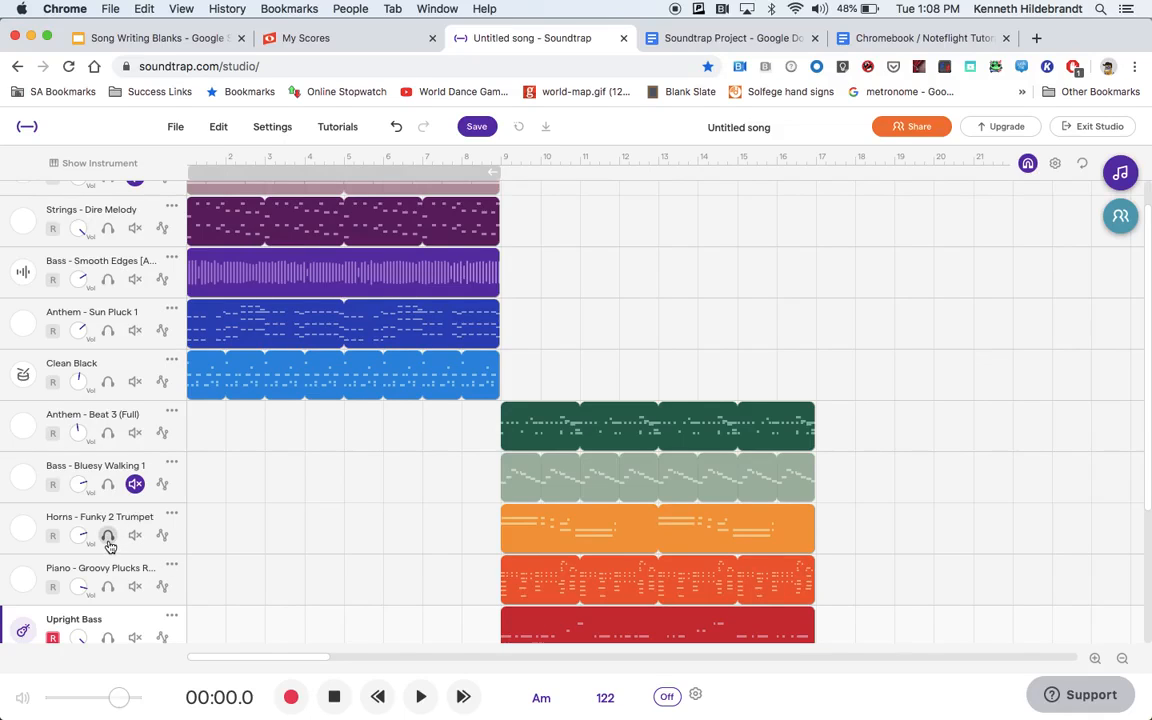
pyautogui.scroll(1, 138, 468)
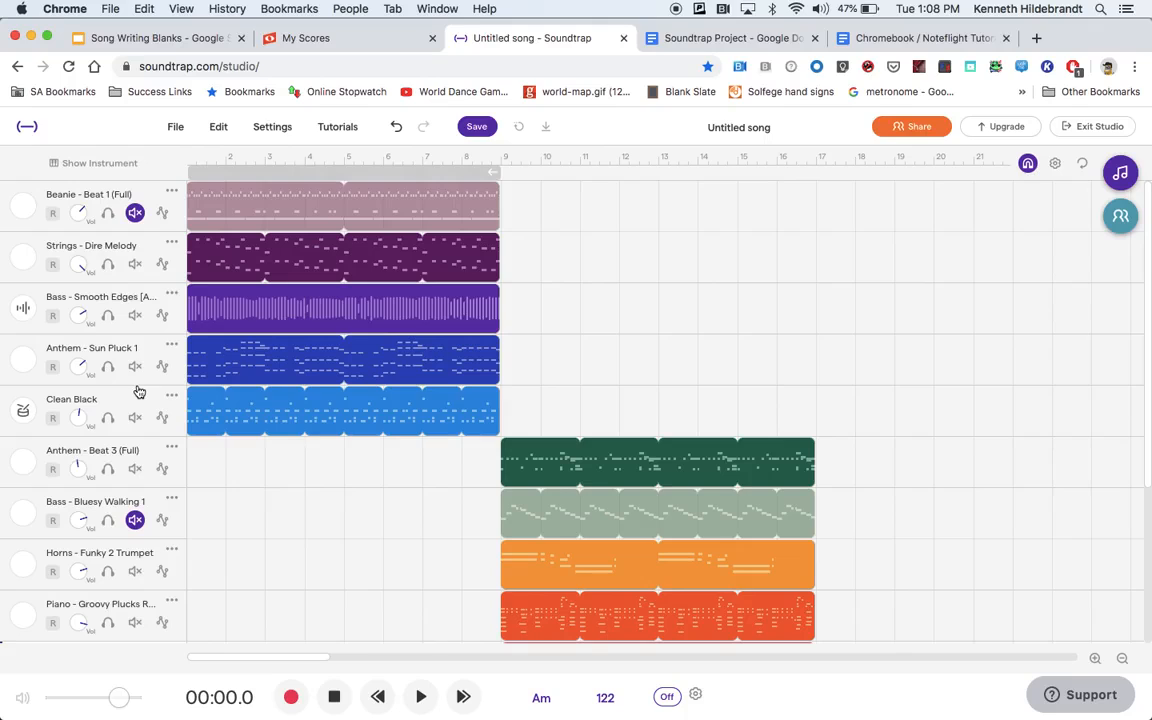
# - Rename the song with the author's last name followed by "- Test Song 1" and save it
pyautogui.click(742, 128)
pyautogui.write('H')
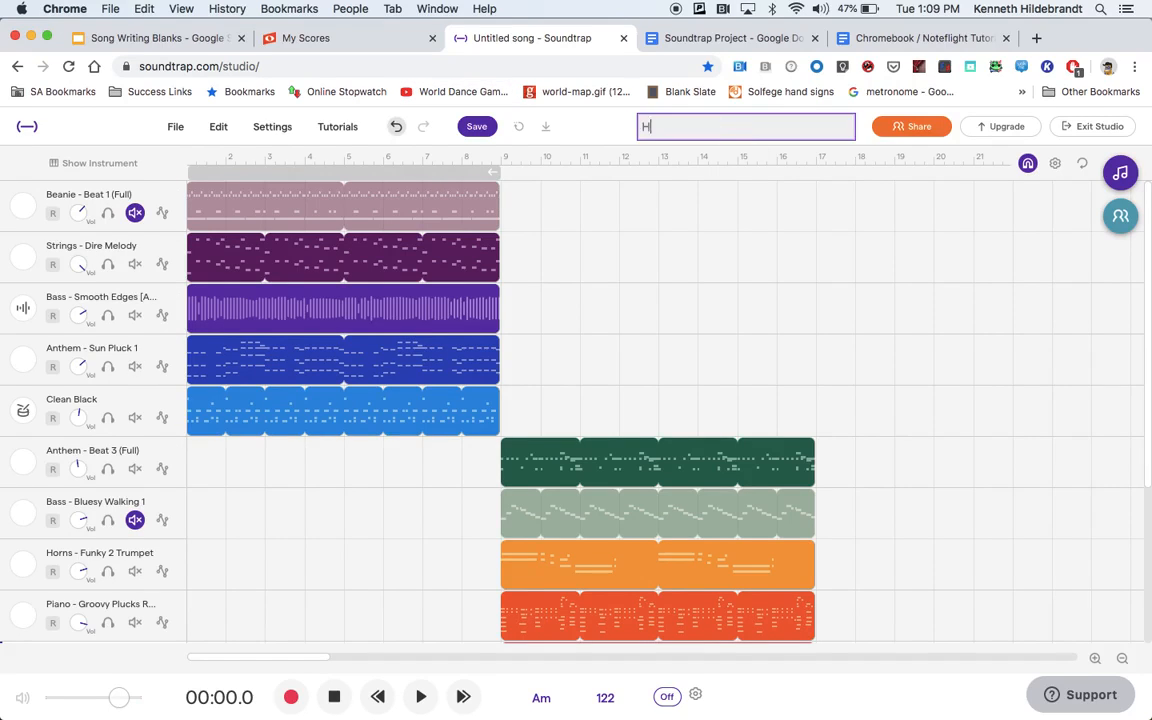
pyautogui.write('ildebrandt')
pyautogui.doubleClick(672, 127)
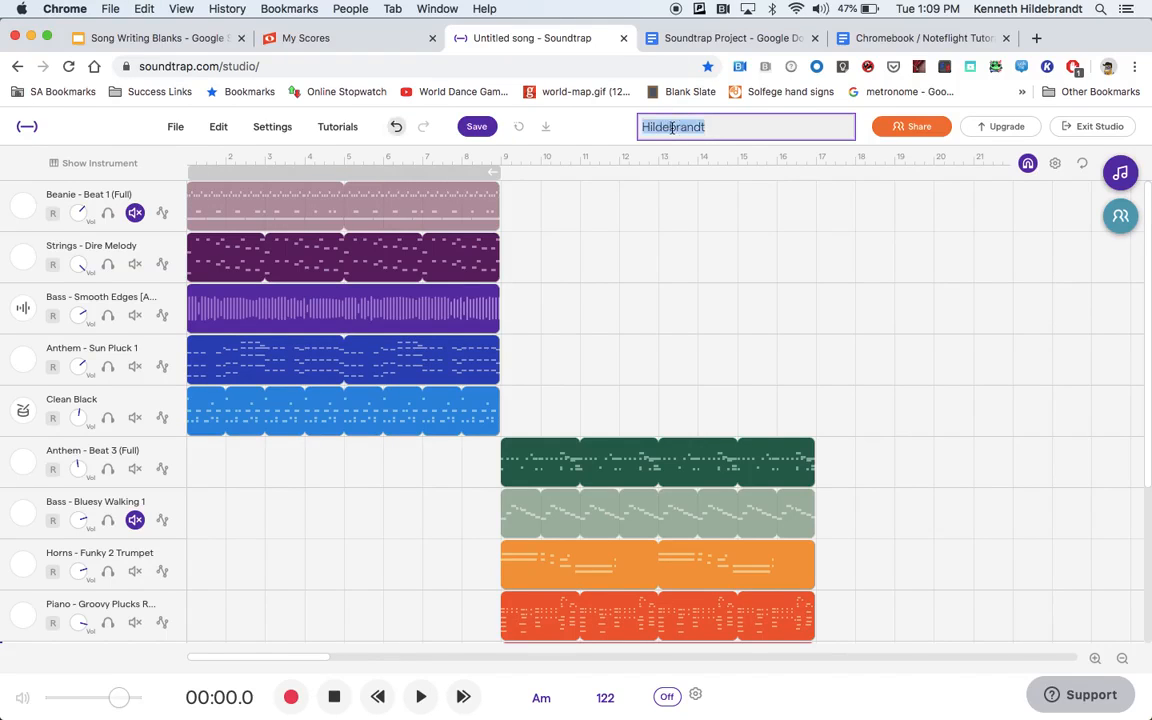
pyautogui.write('Jo')
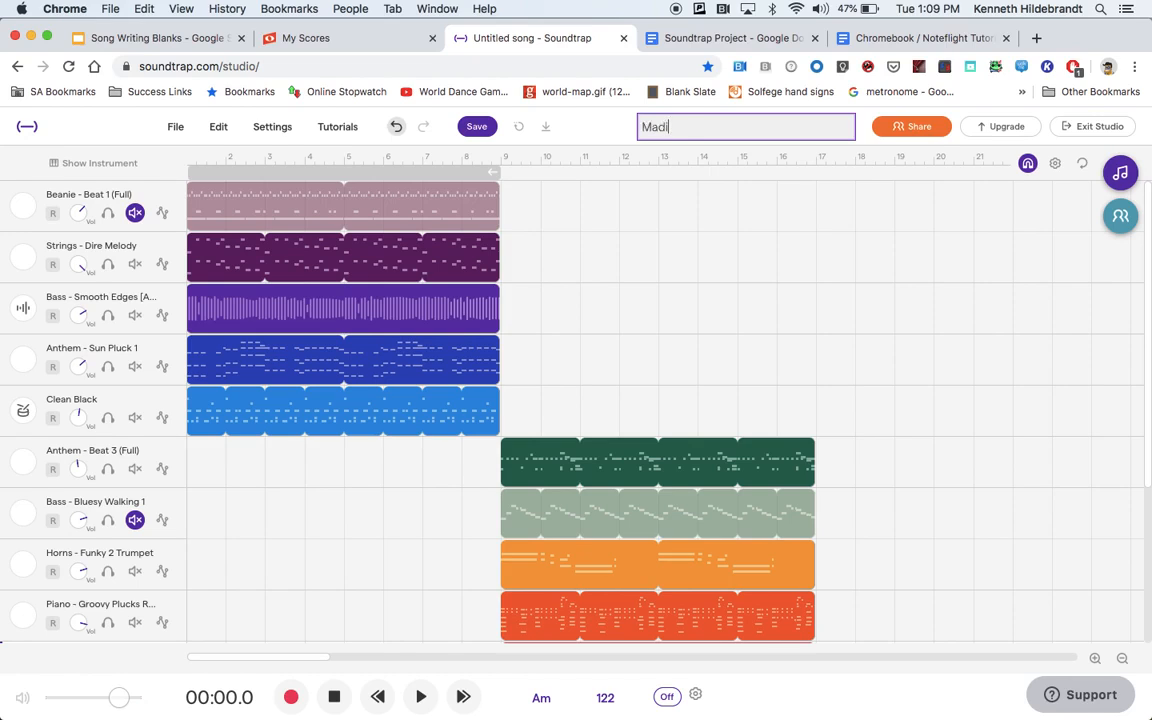
pyautogui.write('so')
pyautogui.write('ildeb')
pyautogui.write('randt - Test Song 1')
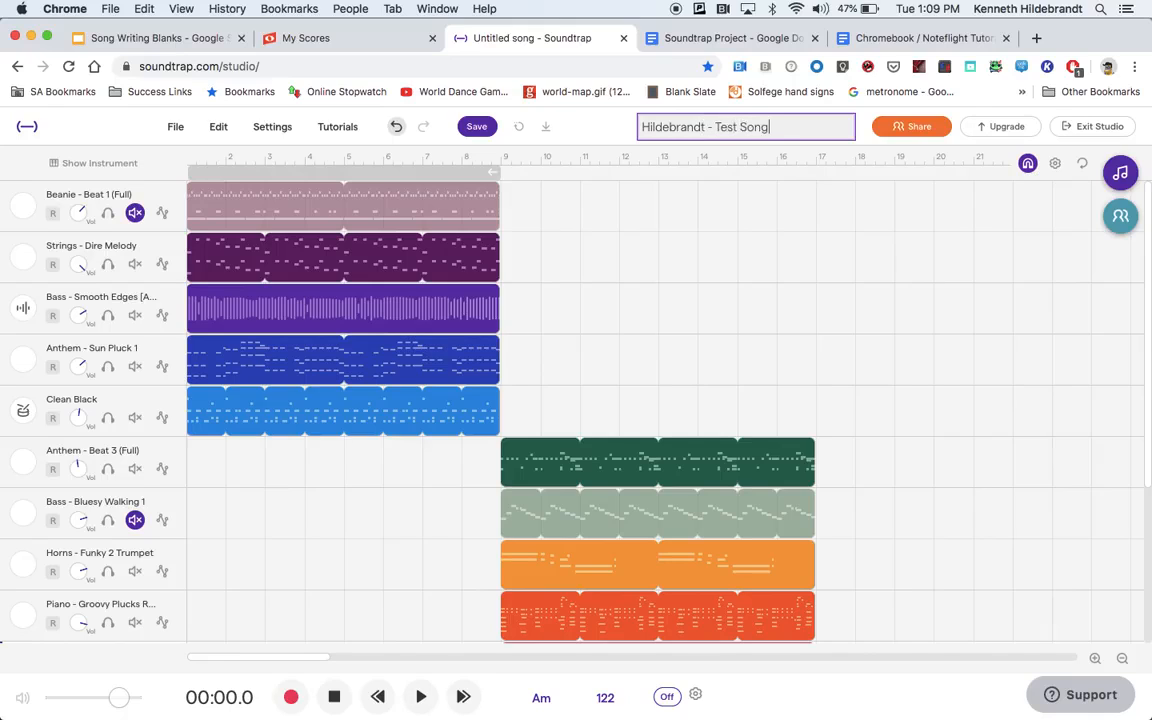
pyautogui.click(482, 127)
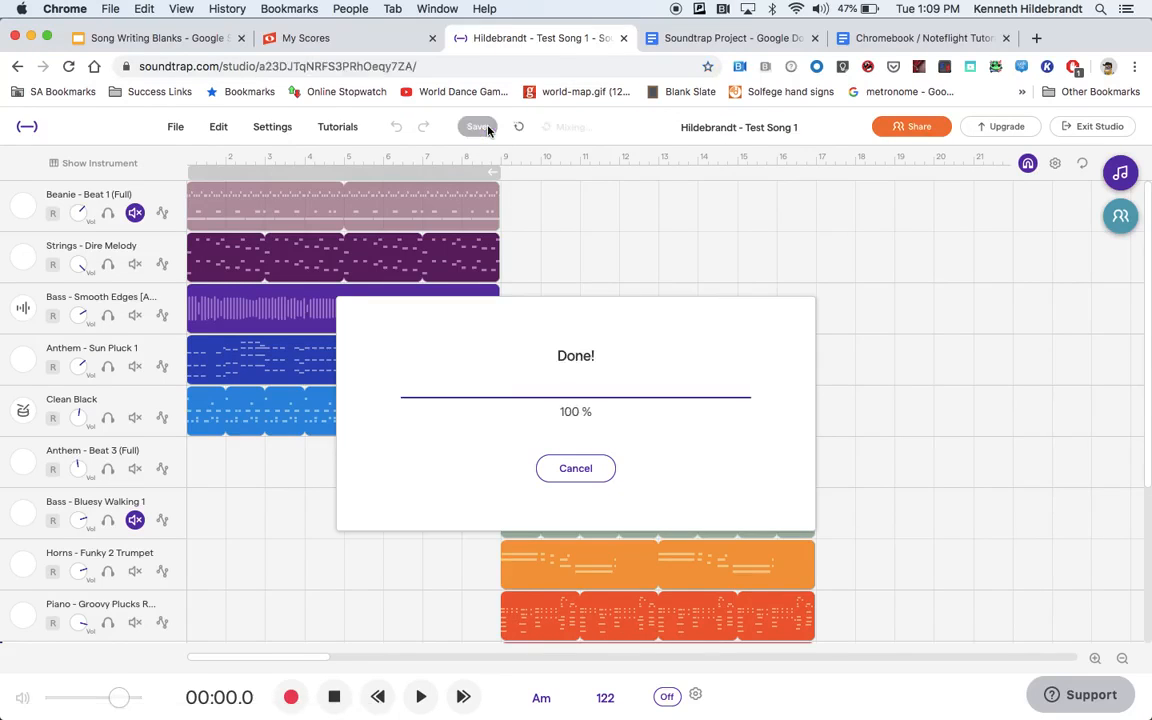